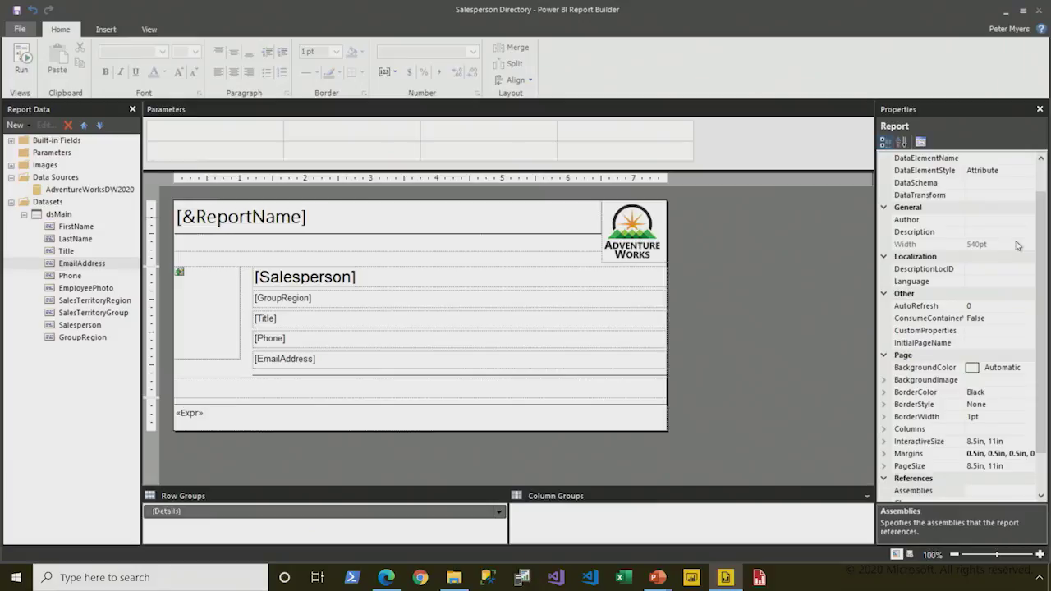
Preview the report's pages, then return to design view.
left_click(22, 67)
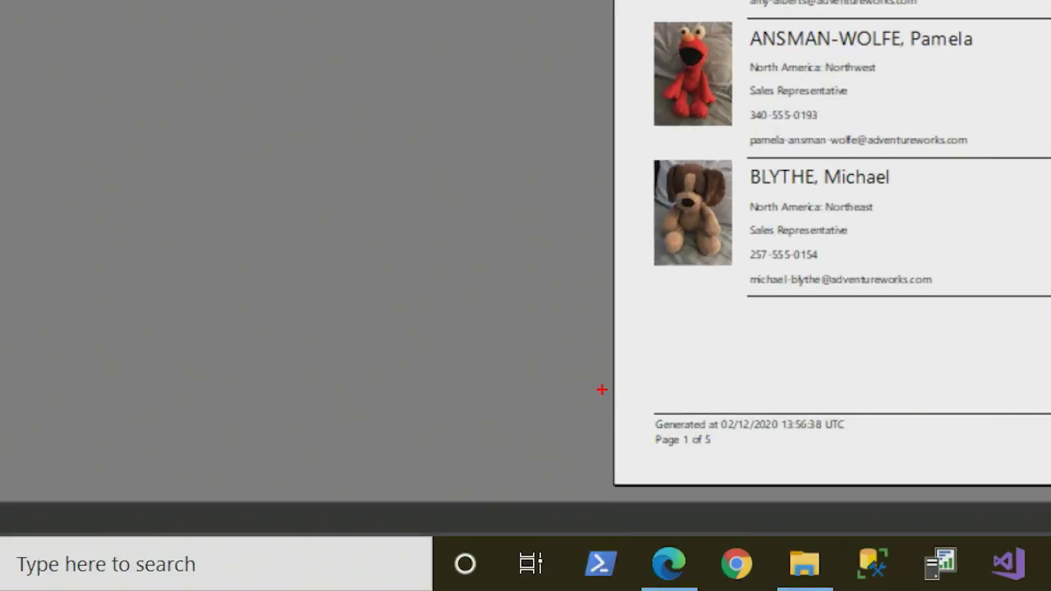
mouse_move(626, 386)
left_mouse_down()
mouse_move(777, 451)
mouse_move(849, 461)
left_mouse_up()
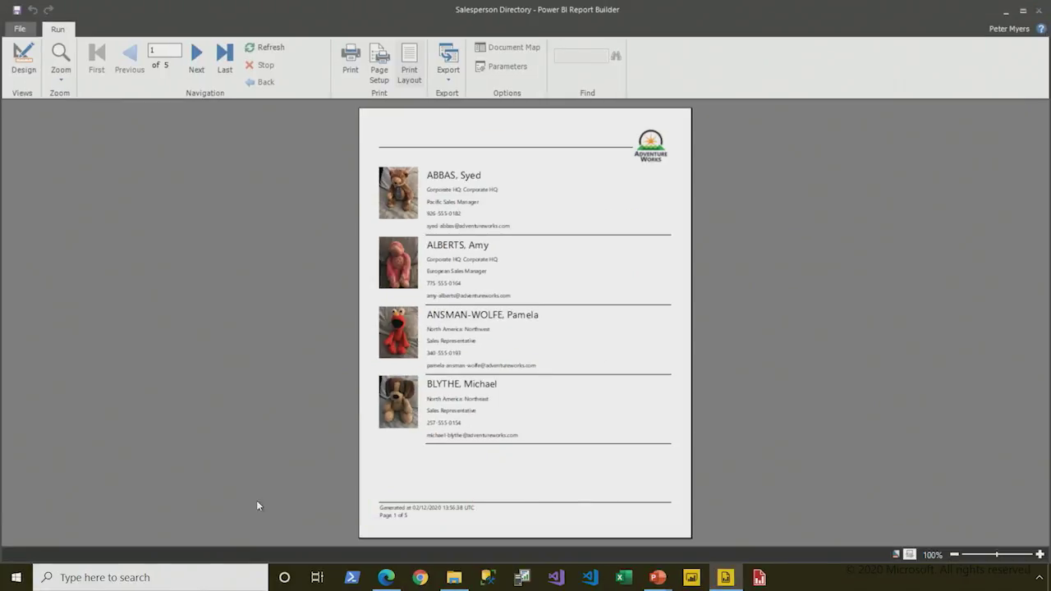
left_click(27, 71)
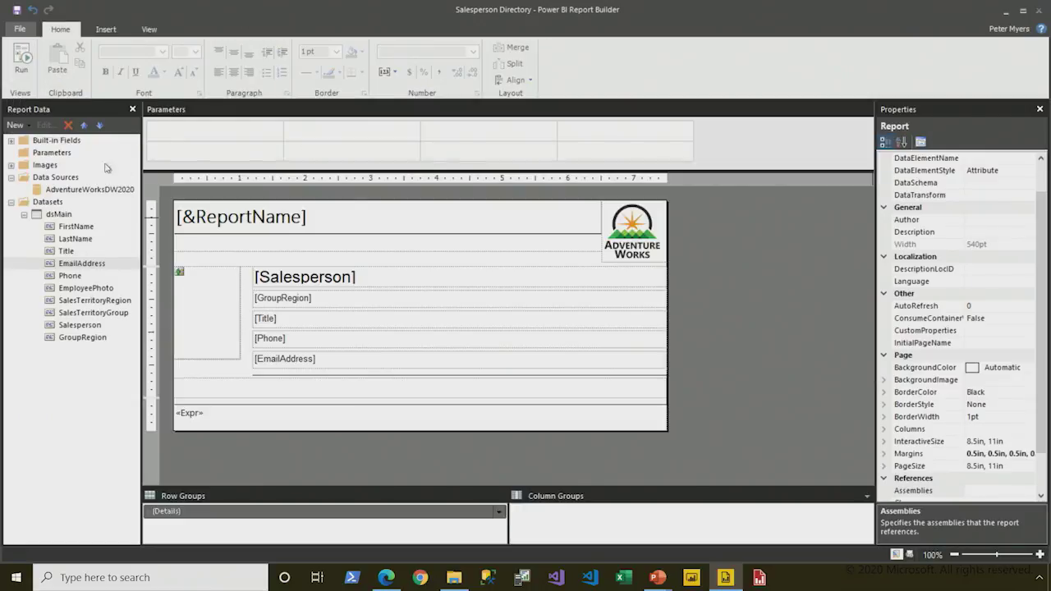
Open dsMain's Dataset Properties and highlight the WHERE clause filtering on SalesPersonFlag = N'True'.
left_click(65, 154)
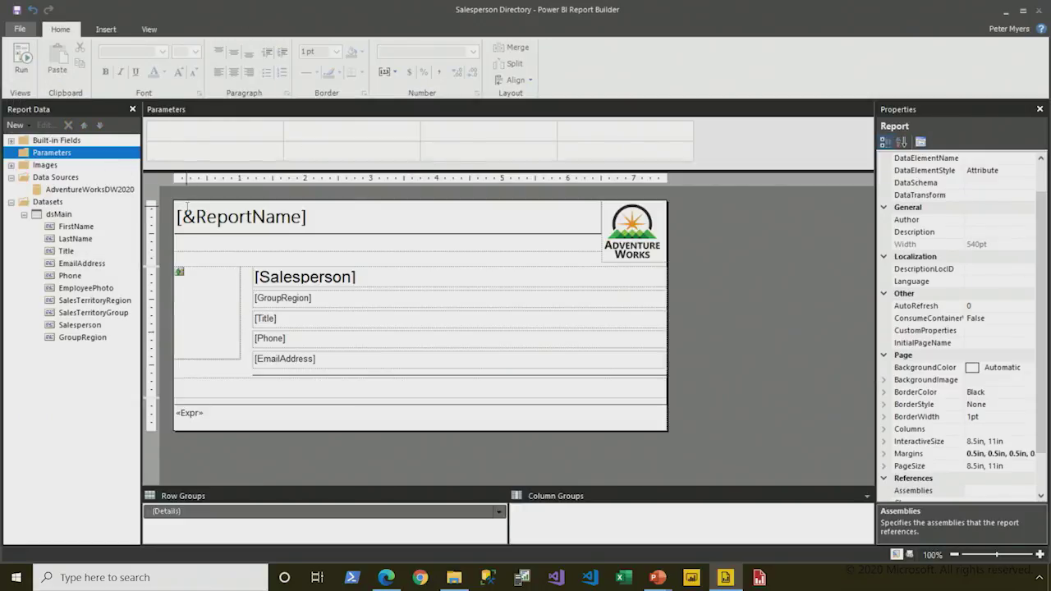
left_click(71, 215)
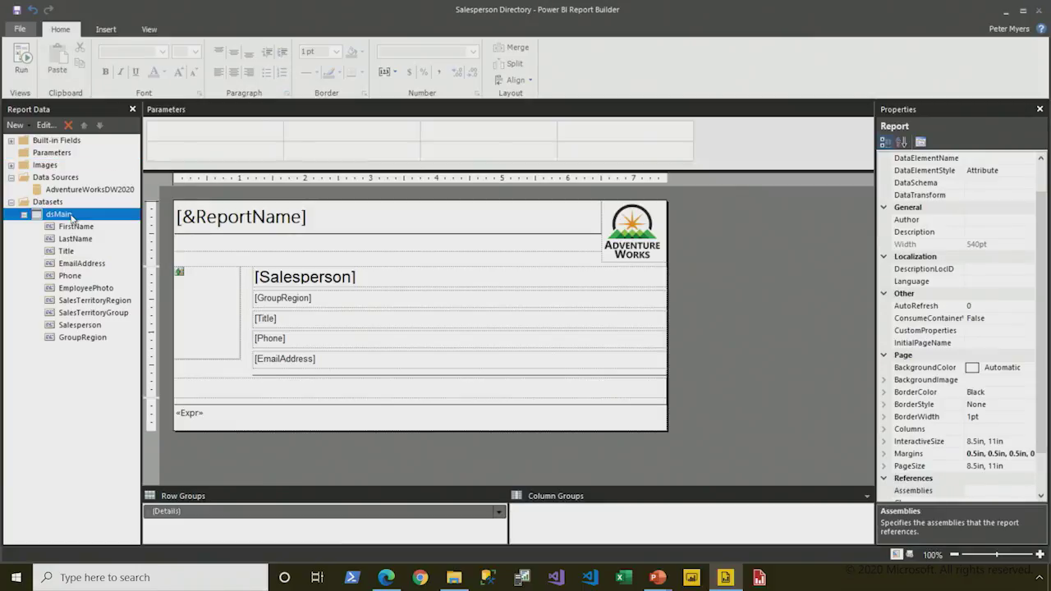
right_click(72, 217)
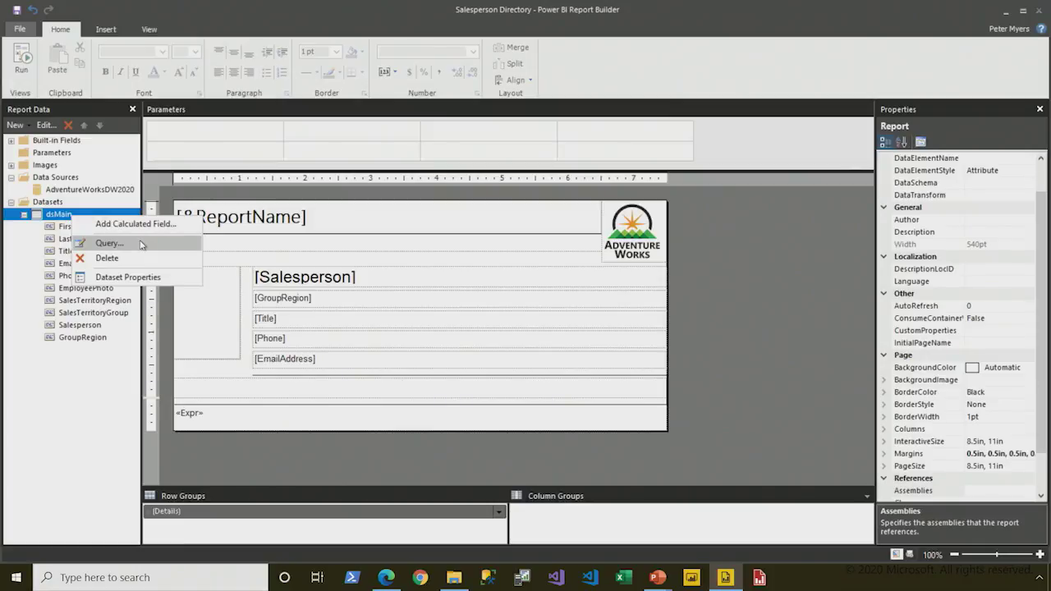
left_click(124, 276)
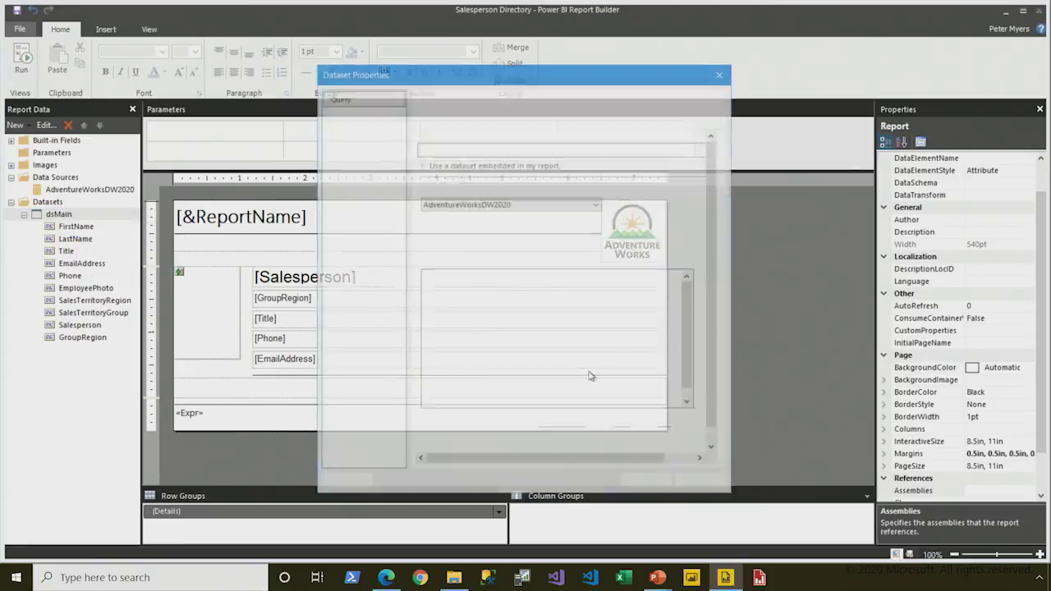
left_click_drag(425, 275, 660, 395)
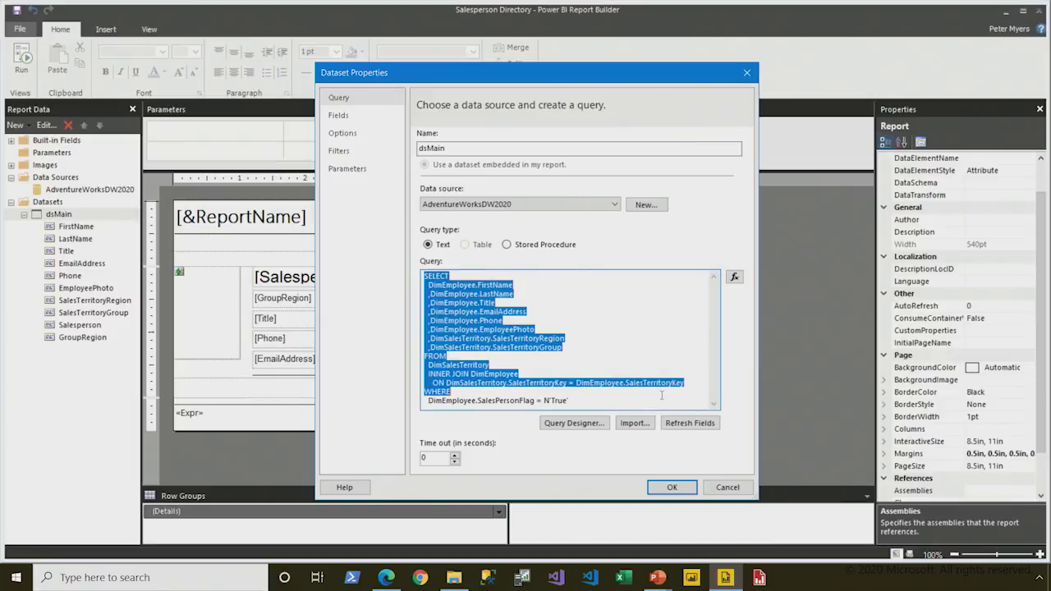
key("shift+Down")
left_click_drag(580, 402, 376, 392)
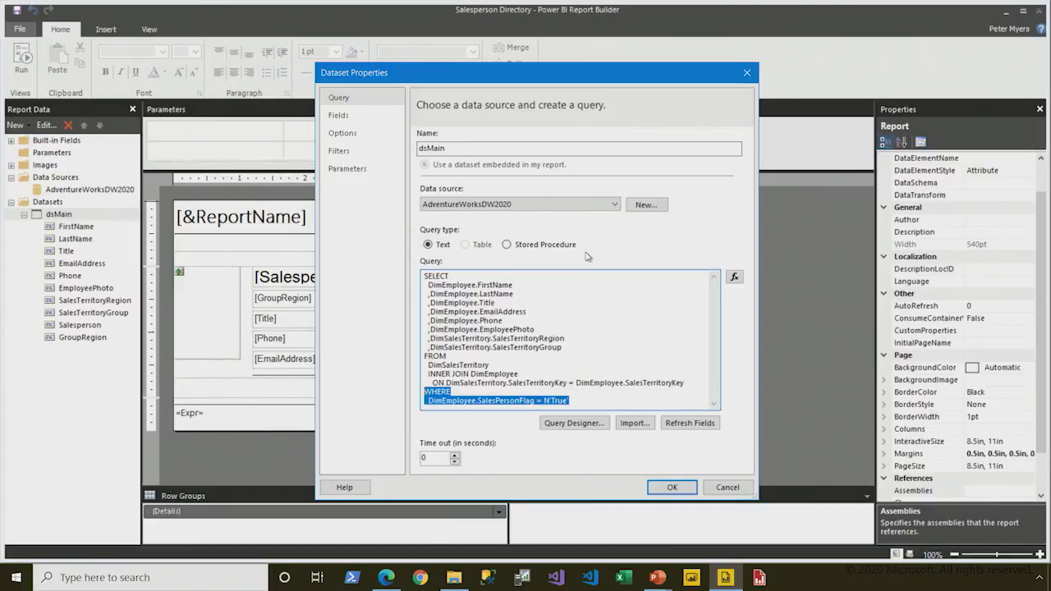
In the query designer, add an EmployeeKey filter marked as a parameter, then accept and save the query.
left_click(575, 423)
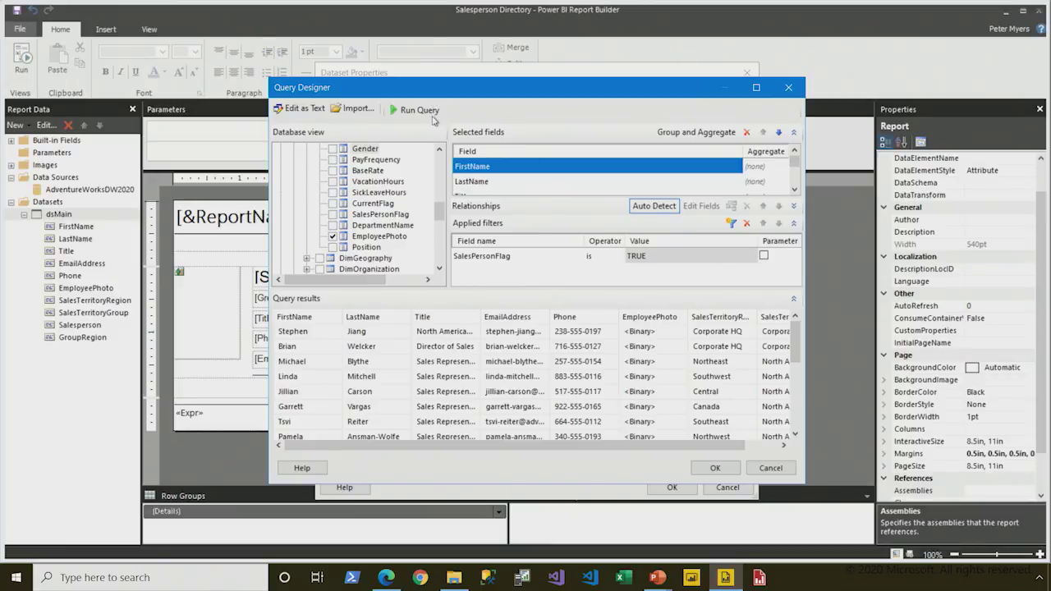
left_click(730, 223)
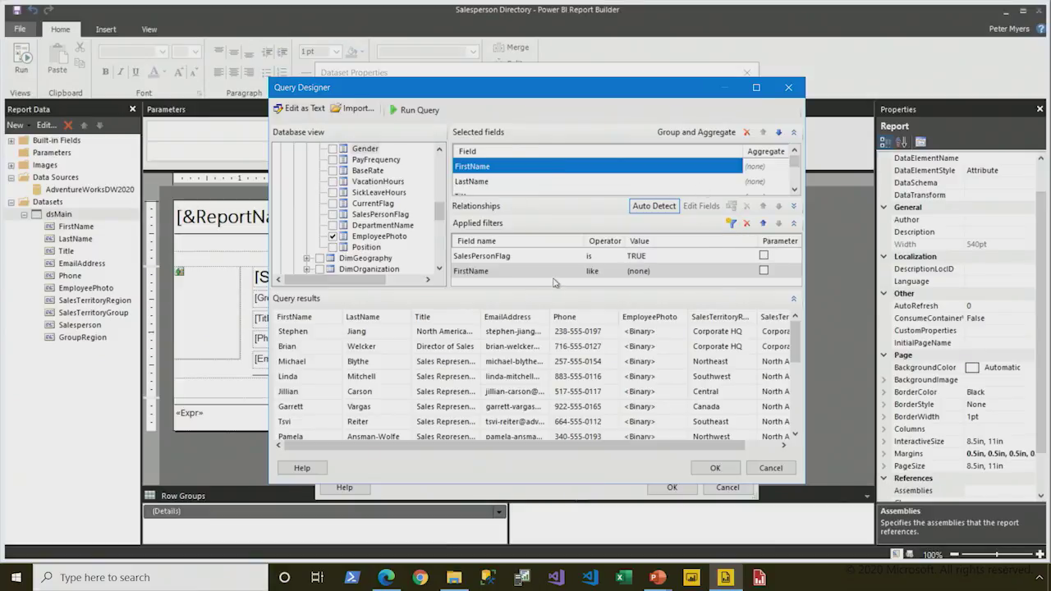
left_click(553, 275)
left_click(579, 283)
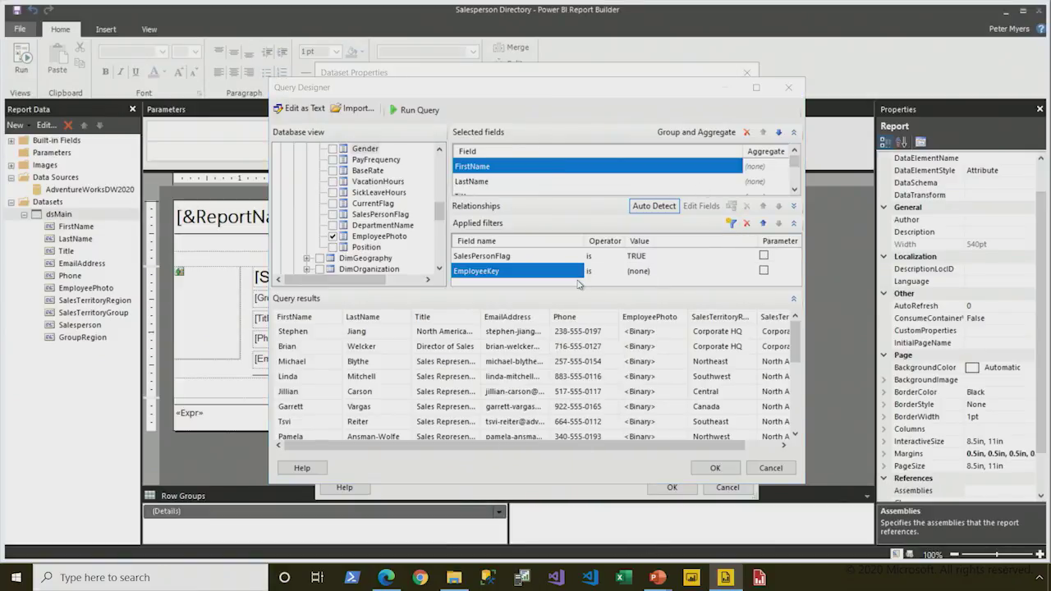
left_click(764, 271)
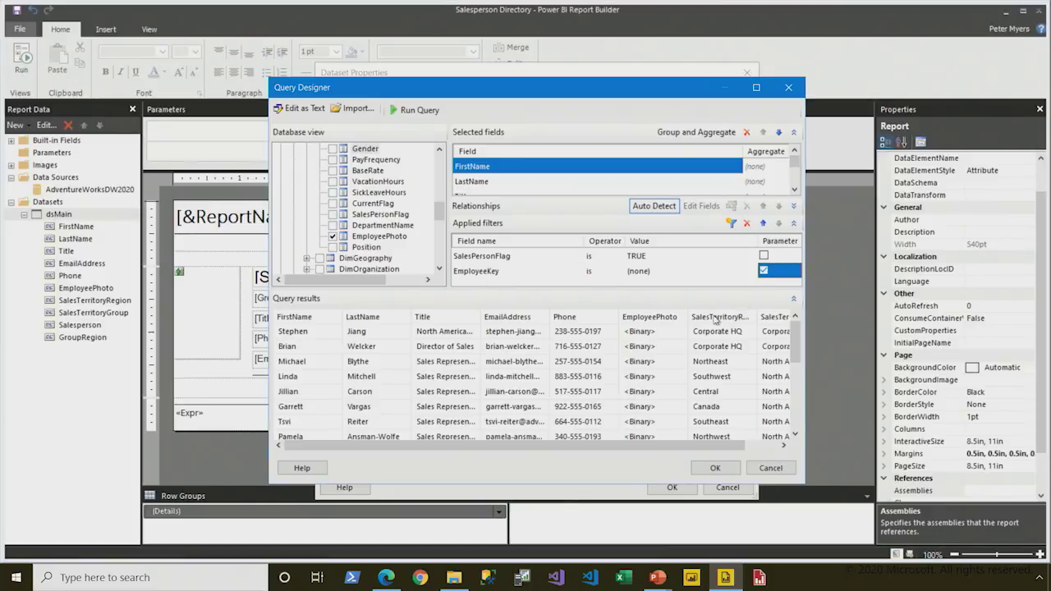
left_click(715, 468)
scroll(600, 392, "down", 1)
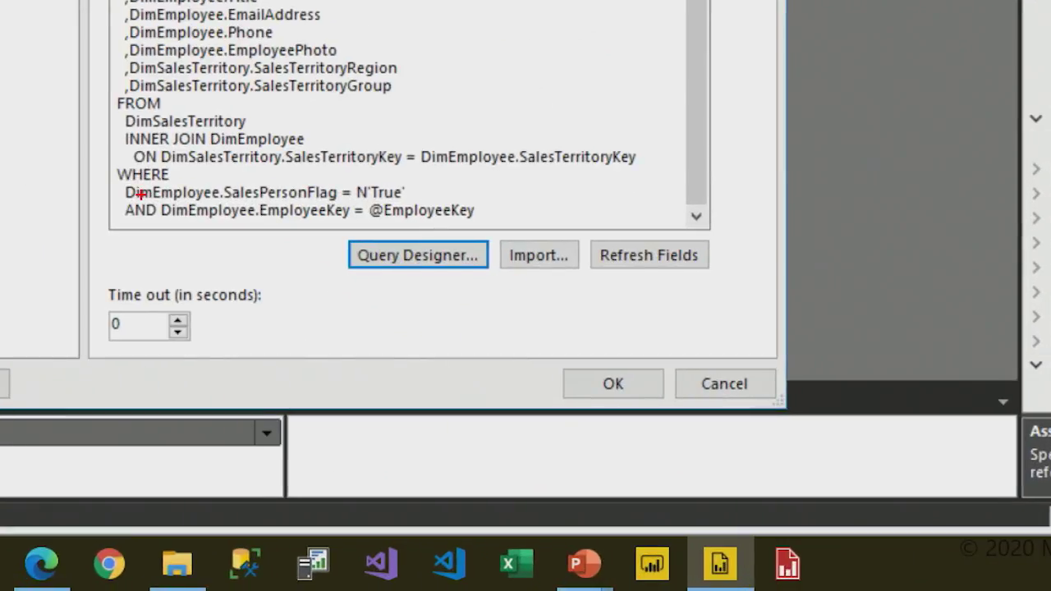
left_click_drag(117, 196, 488, 238)
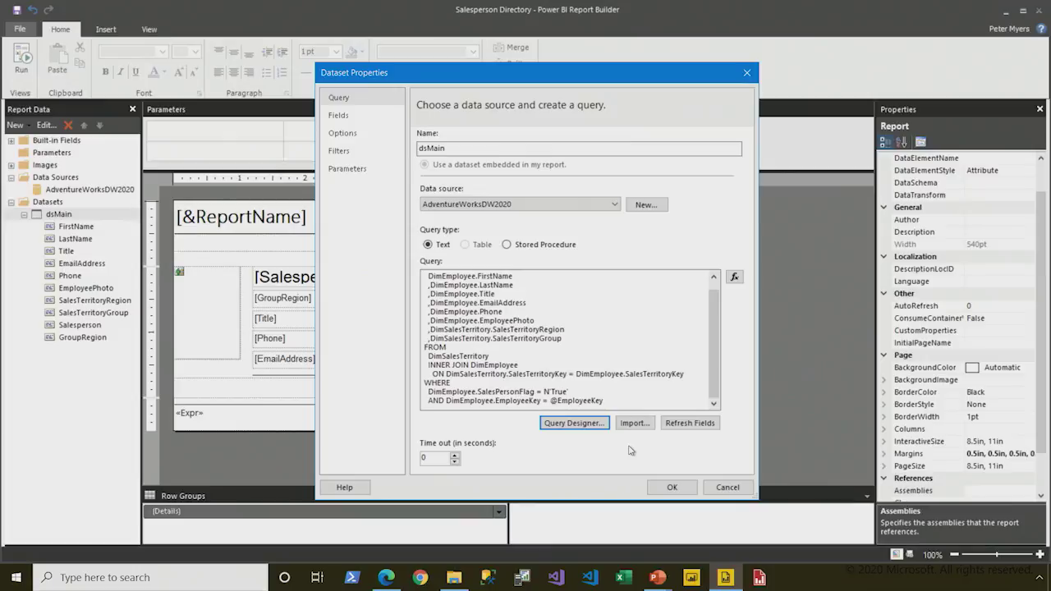
left_click(667, 487)
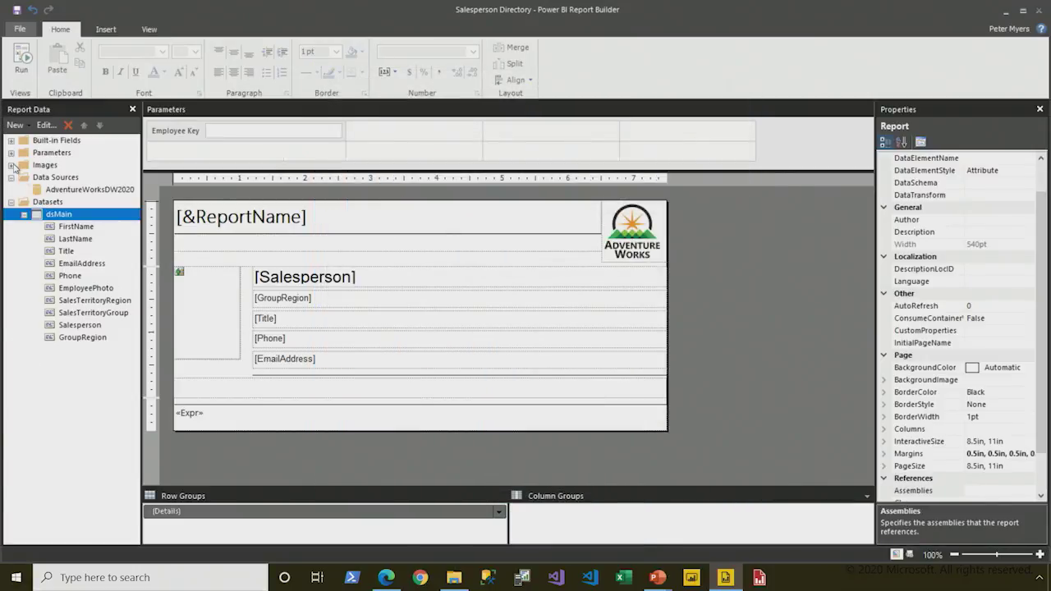
left_click(10, 153)
left_click(69, 166)
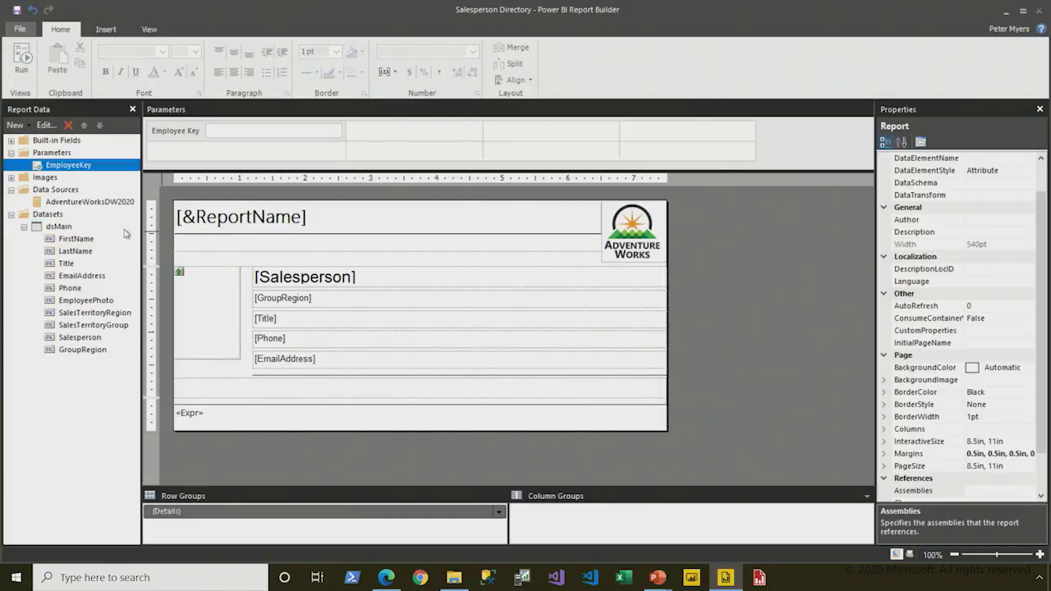
right_click(60, 227)
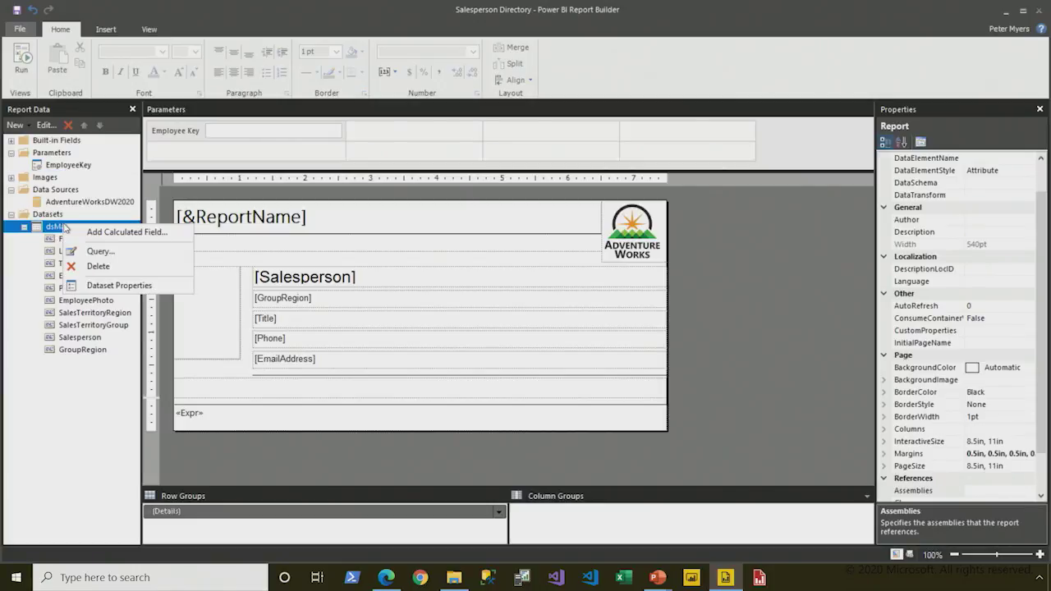
left_click(147, 286)
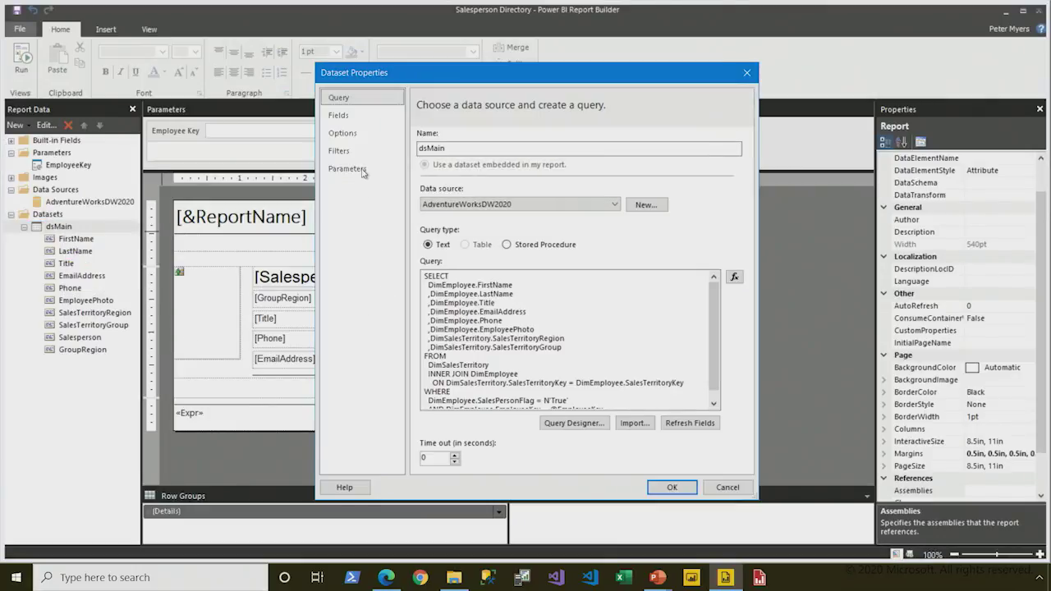
left_click(347, 168)
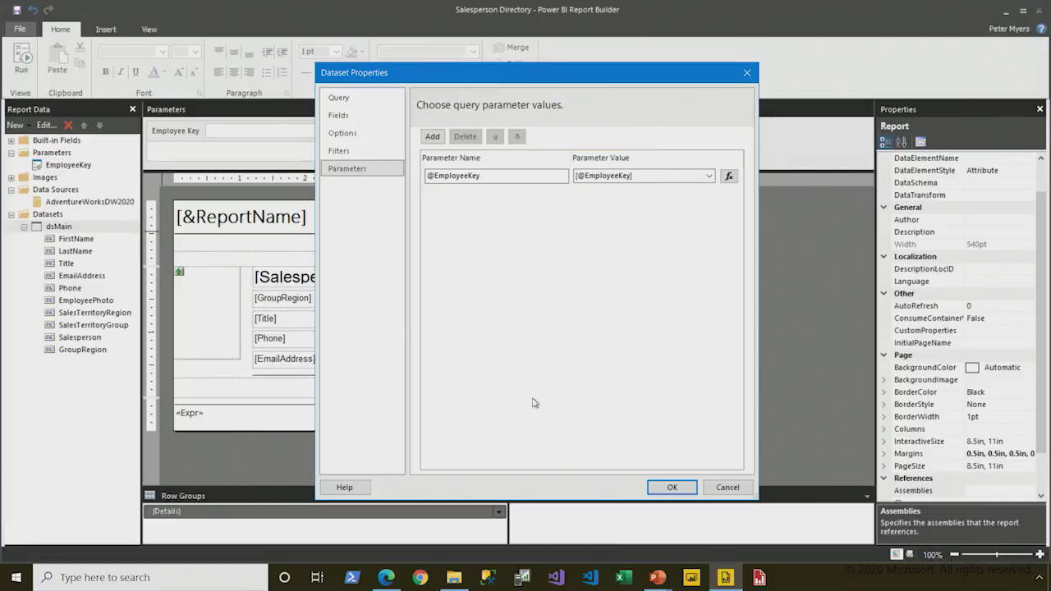
left_click(739, 489)
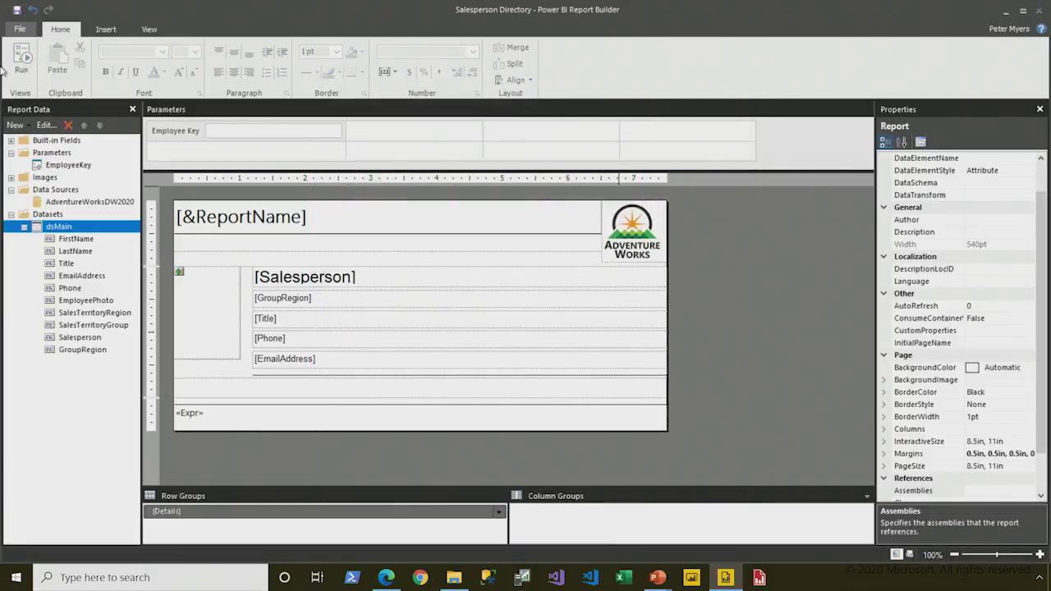
left_click(22, 64)
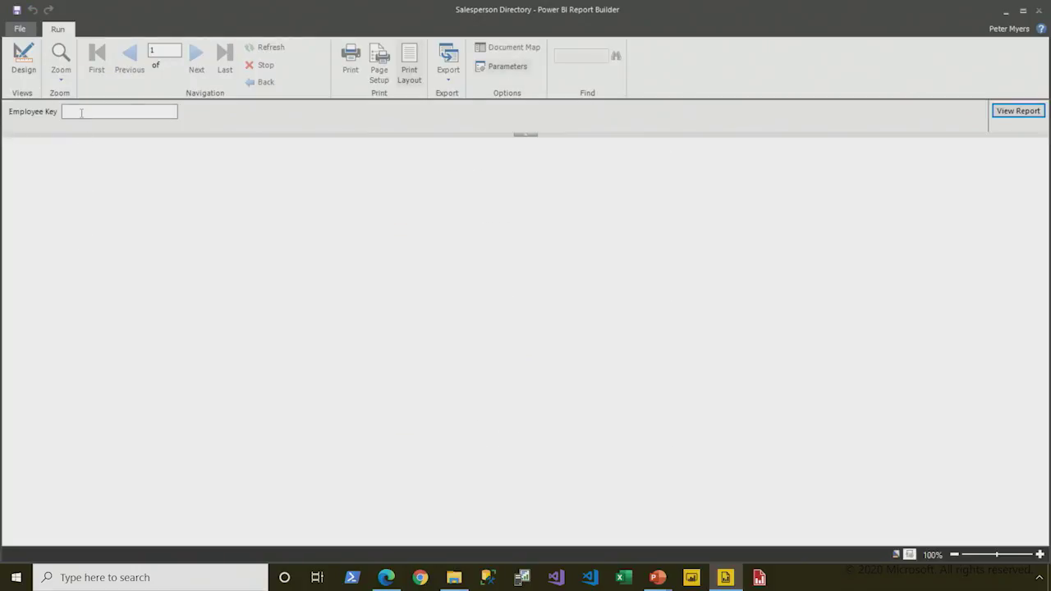
Preview the report for Employee Key 298, then 289, and return to design view.
left_click(76, 110)
type("298")
left_click(1011, 110)
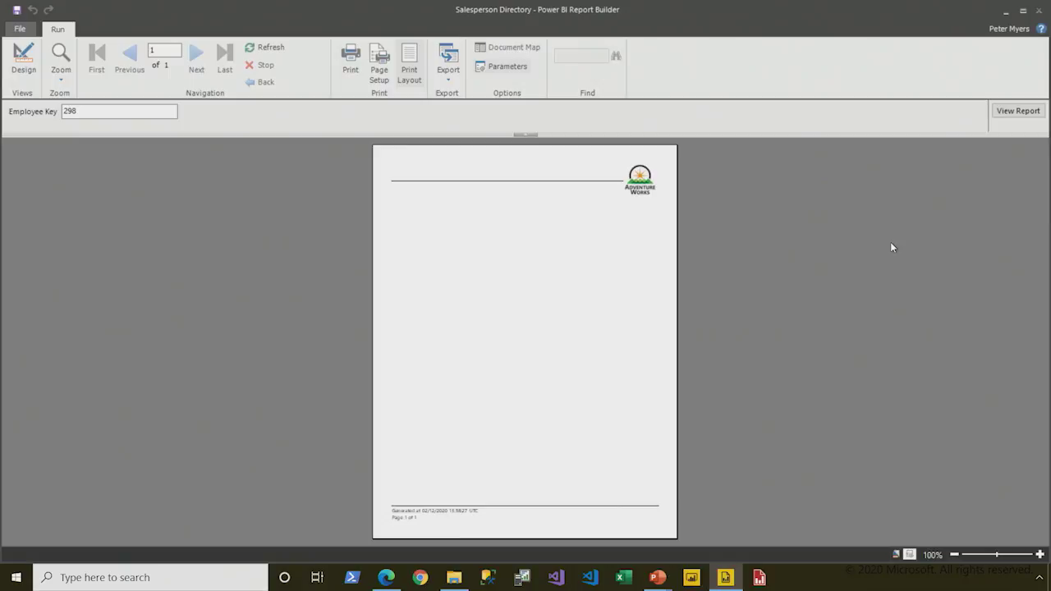
double_click(131, 111)
type("289")
left_click(1001, 110)
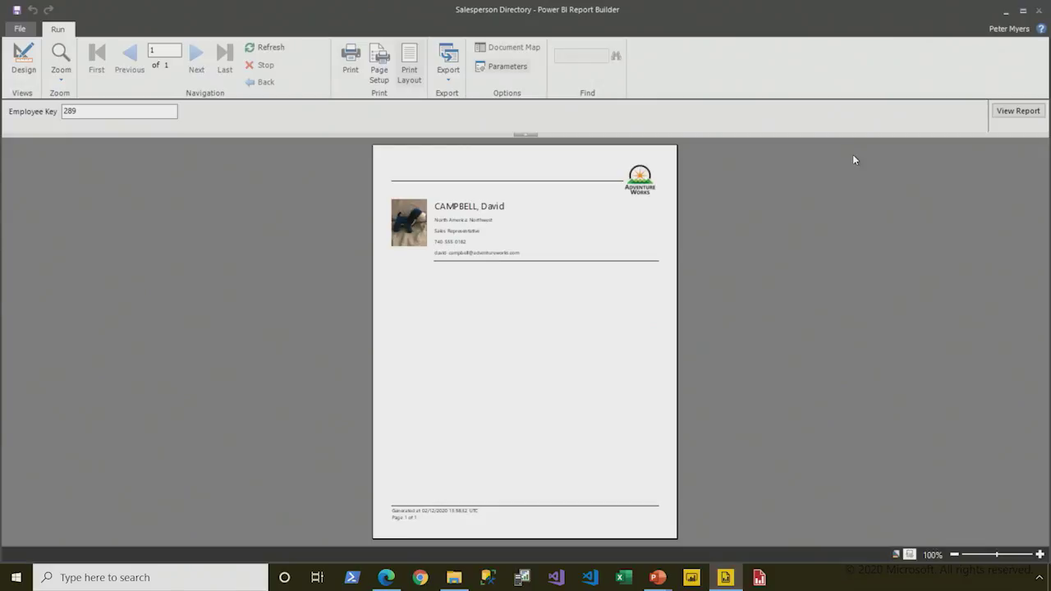
left_click(24, 58)
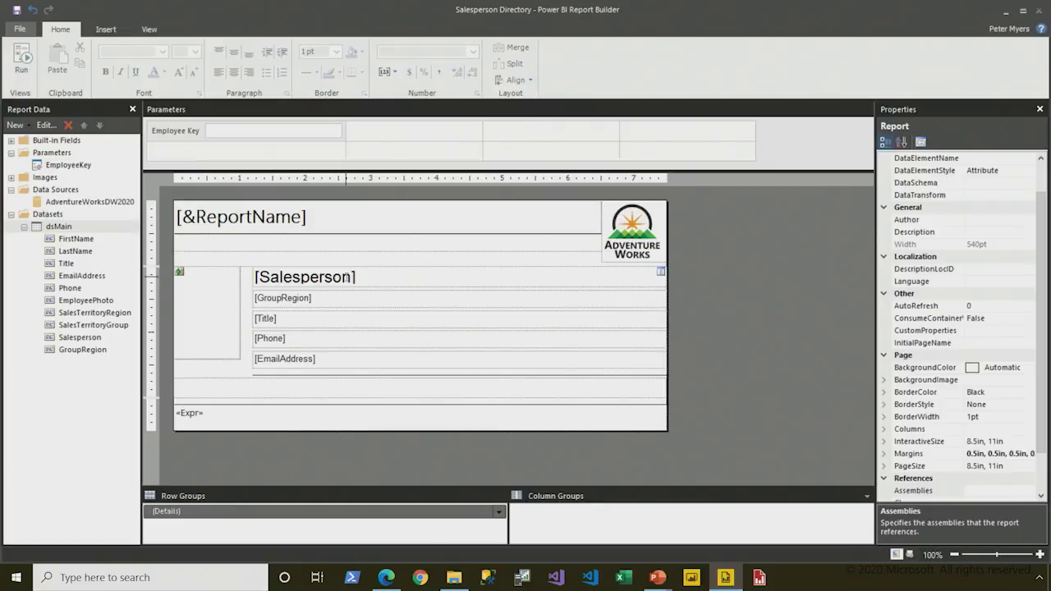
Change the EmployeeKey parameter's prompt to 'Salesperson'.
mouse_move(129, 111)
left_mouse_down()
mouse_move(247, 148)
mouse_move(359, 149)
left_mouse_up()
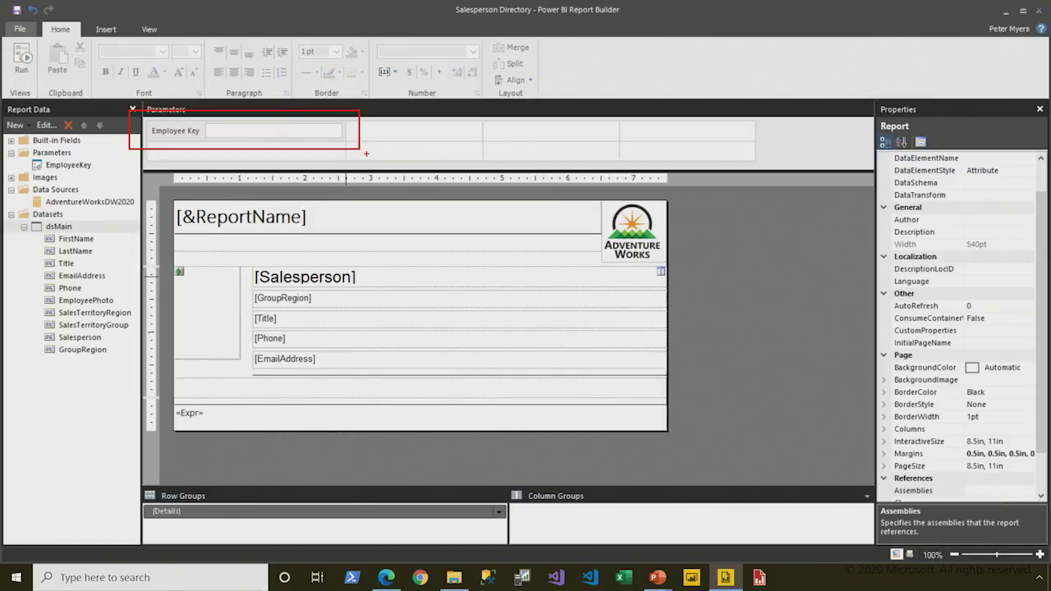
key("Escape")
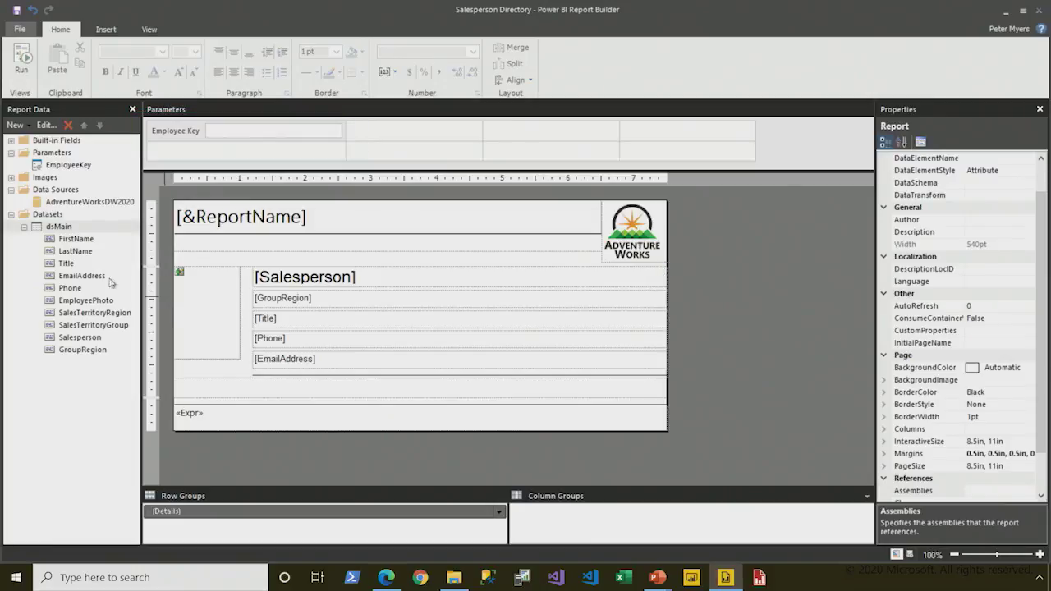
right_click(85, 166)
left_click(173, 195)
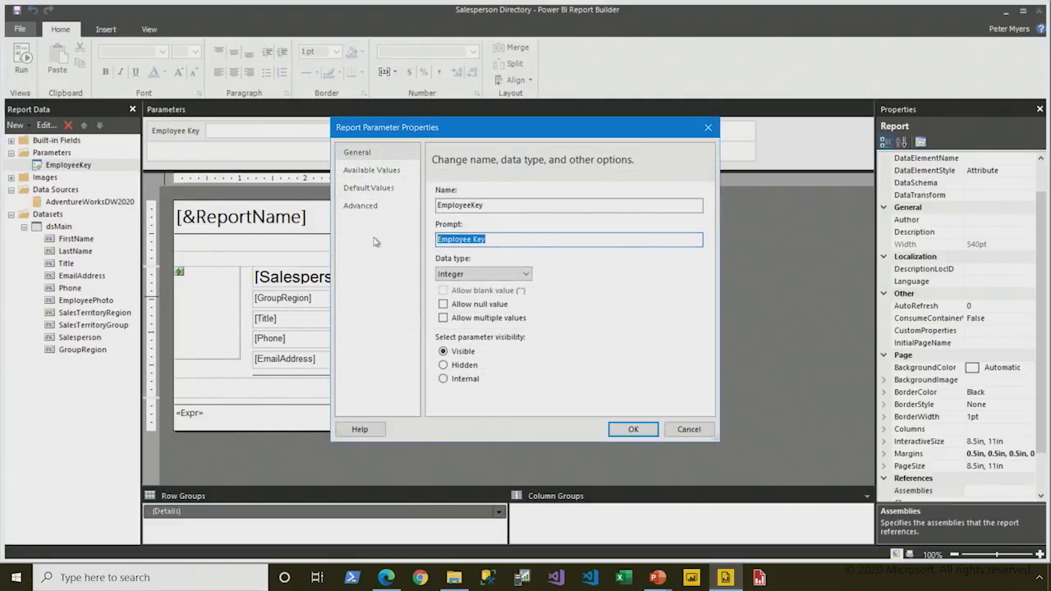
type("Salespreson")
key("BackSpace")
key("BackSpace")
key("BackSpace")
key("BackSpace")
key("BackSpace")
type("erson")
key("BackSpace")
key("BackSpace")
key("BackSpace")
key("BackSpace")
key("BackSpace")
type("erson")
key("Tab")
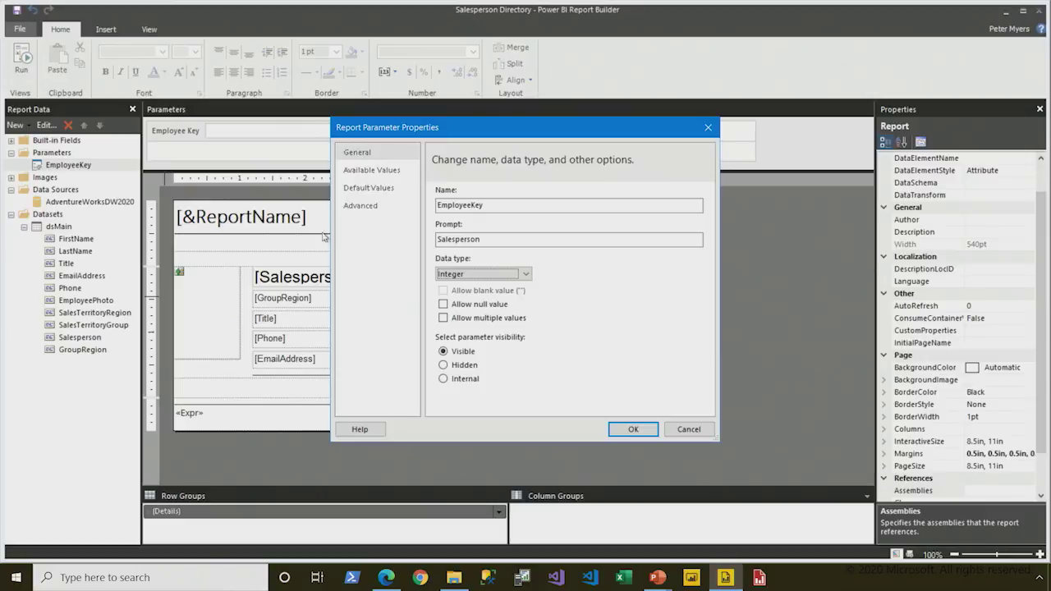
Leave the parameter's Available Values set to None and confirm the settings.
left_click(378, 170)
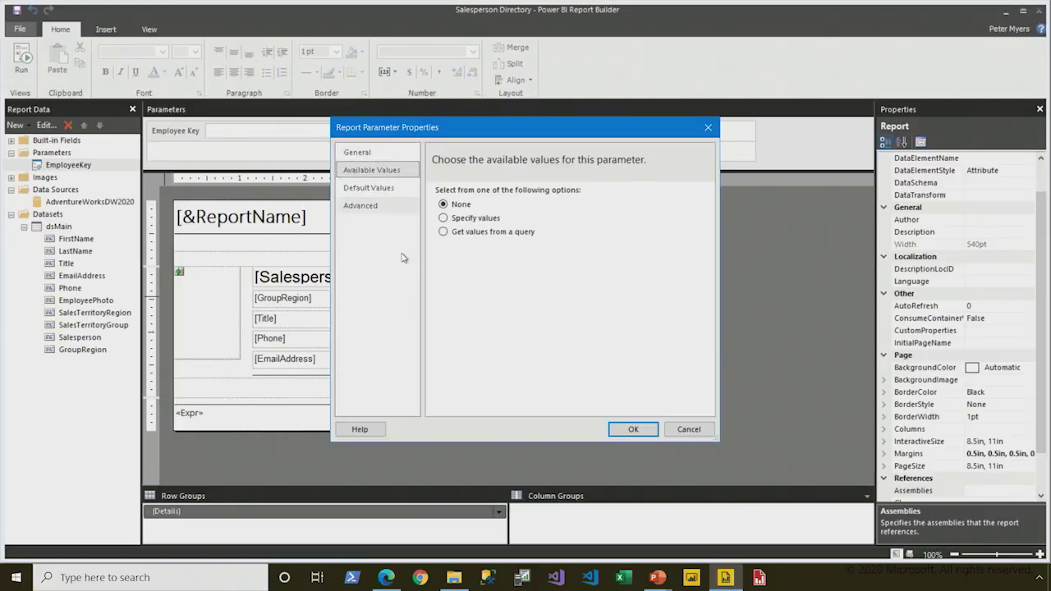
left_click(474, 218)
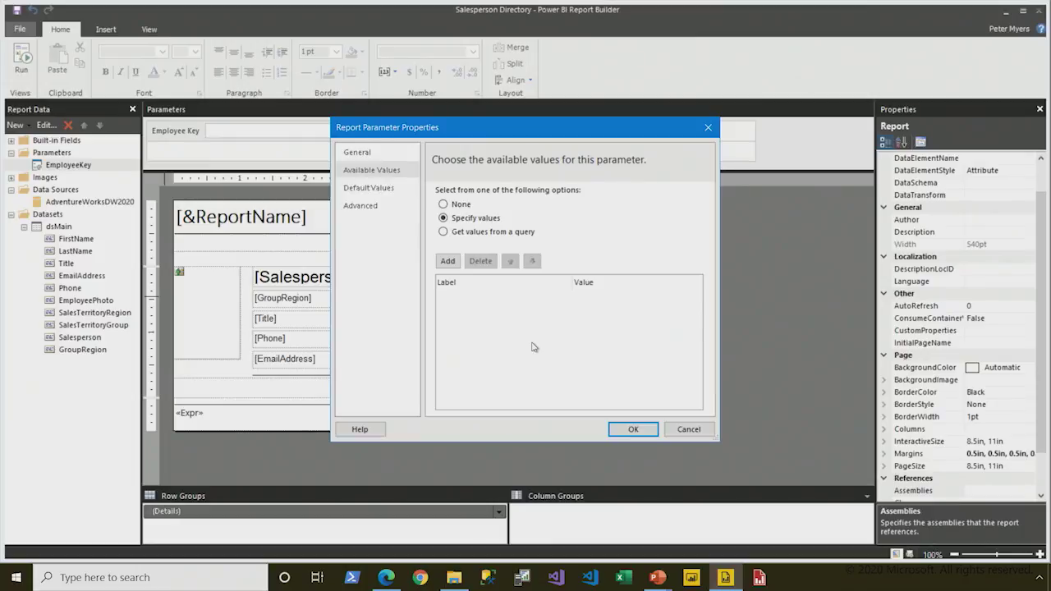
left_click(494, 233)
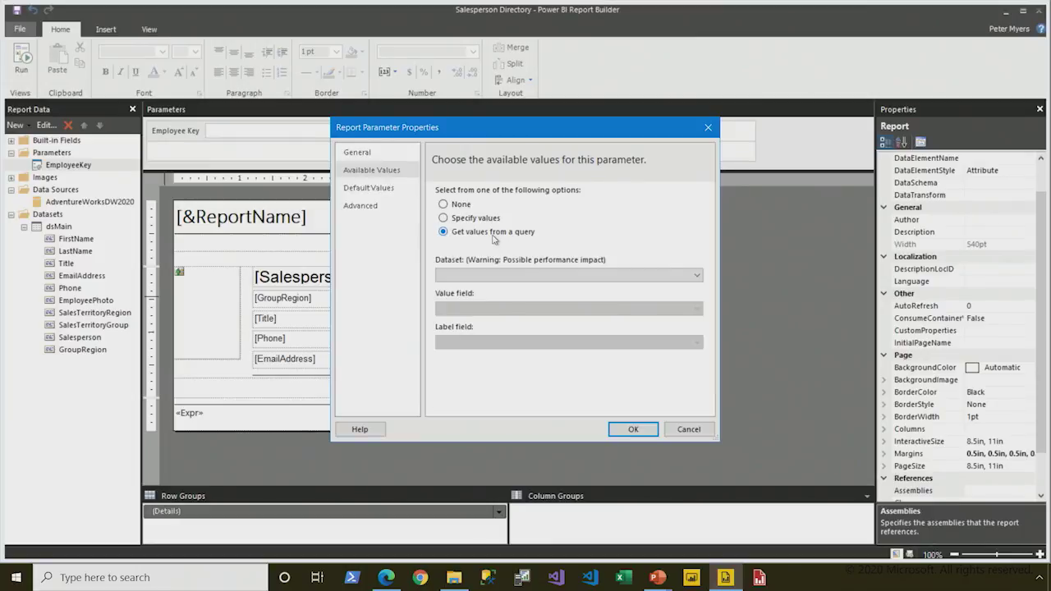
left_click(464, 208)
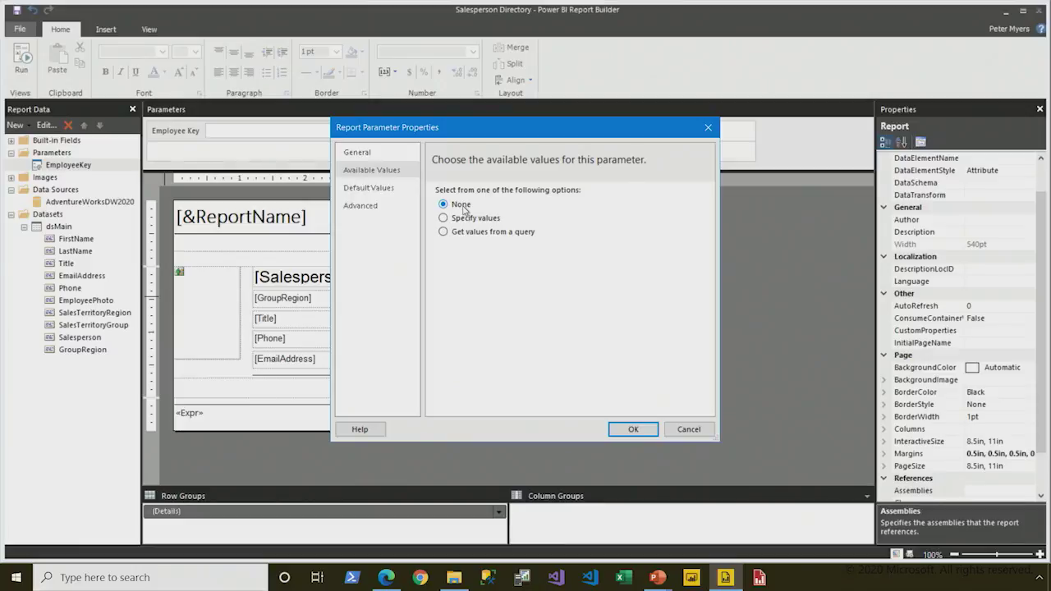
left_click(637, 431)
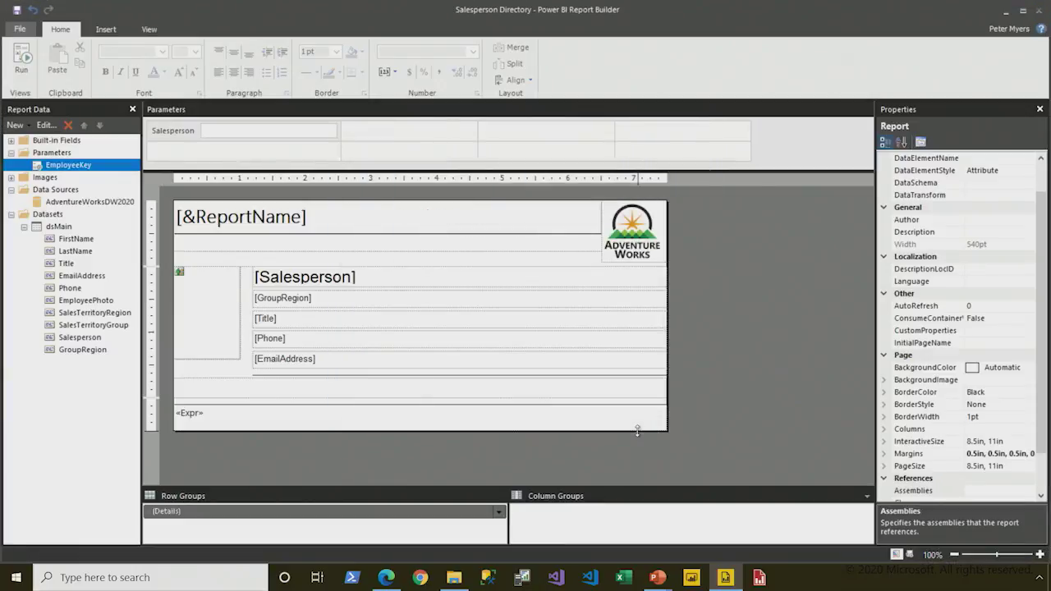
left_click_drag(135, 110, 243, 150)
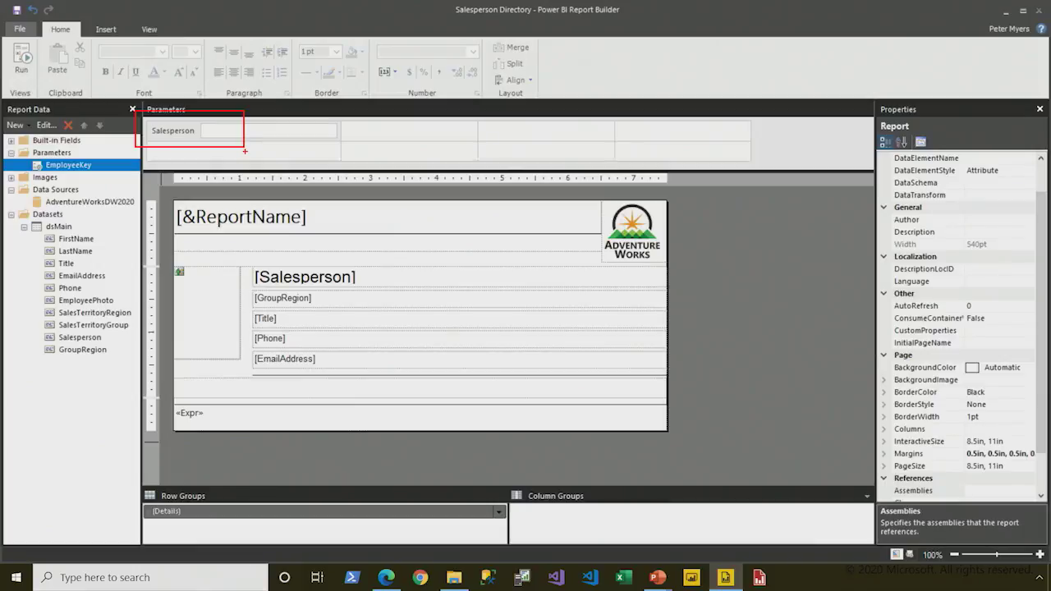
key("Escape")
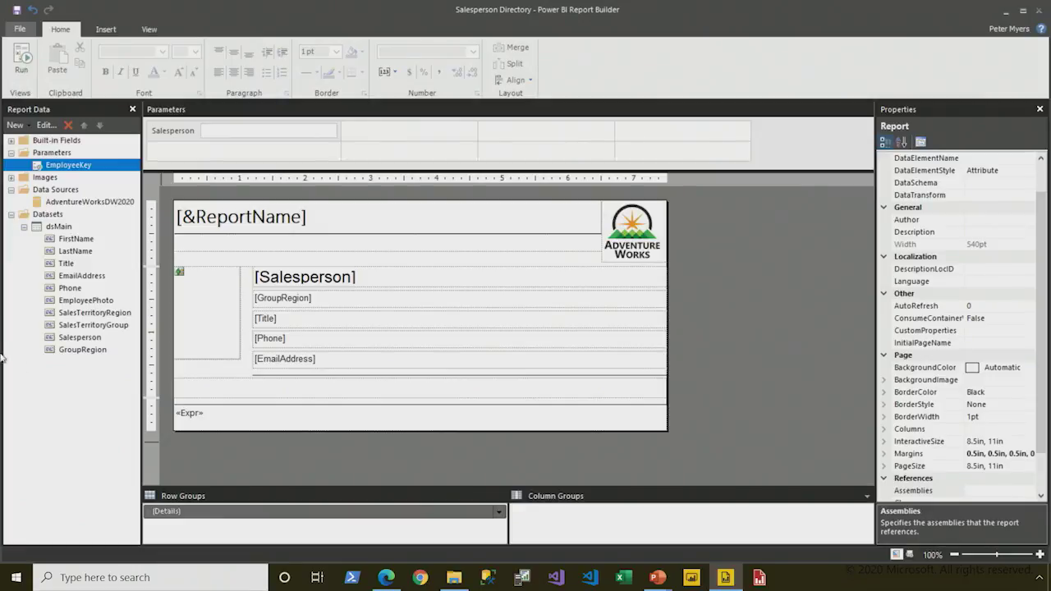
Add a dsSalesperson dataset by importing dsSalesperson_1.sql from D:\PowerBIPRIAD\Lab04A\Assets.
right_click(77, 202)
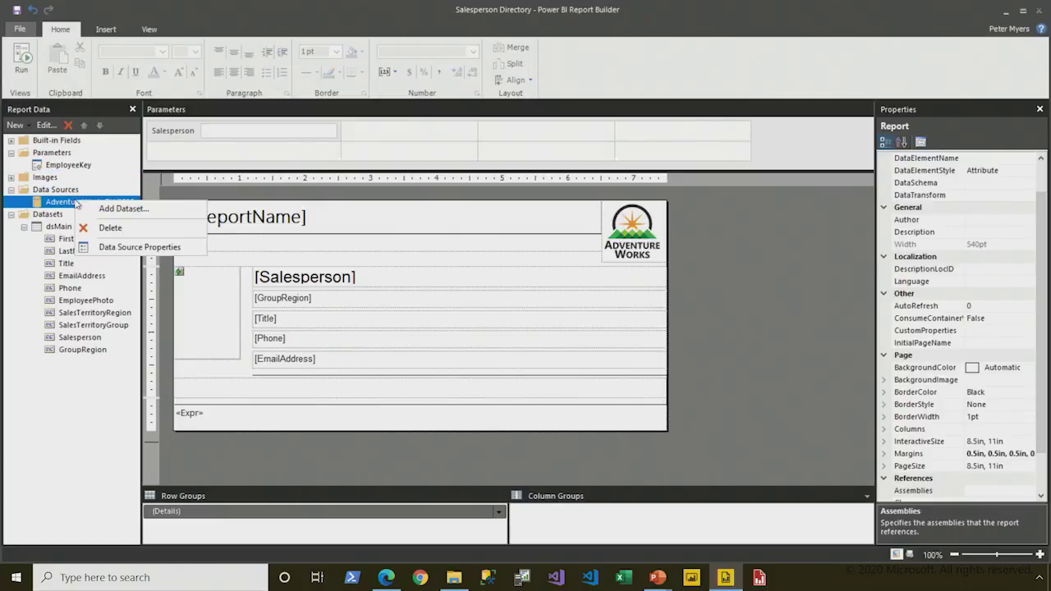
left_click(124, 208)
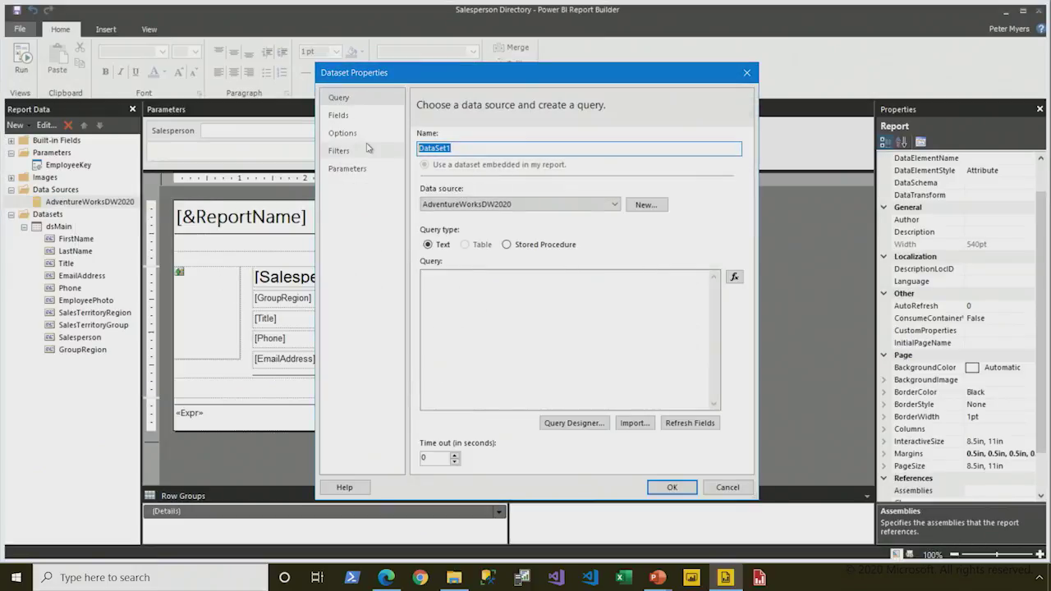
type("dsSalesperson")
left_click(431, 281)
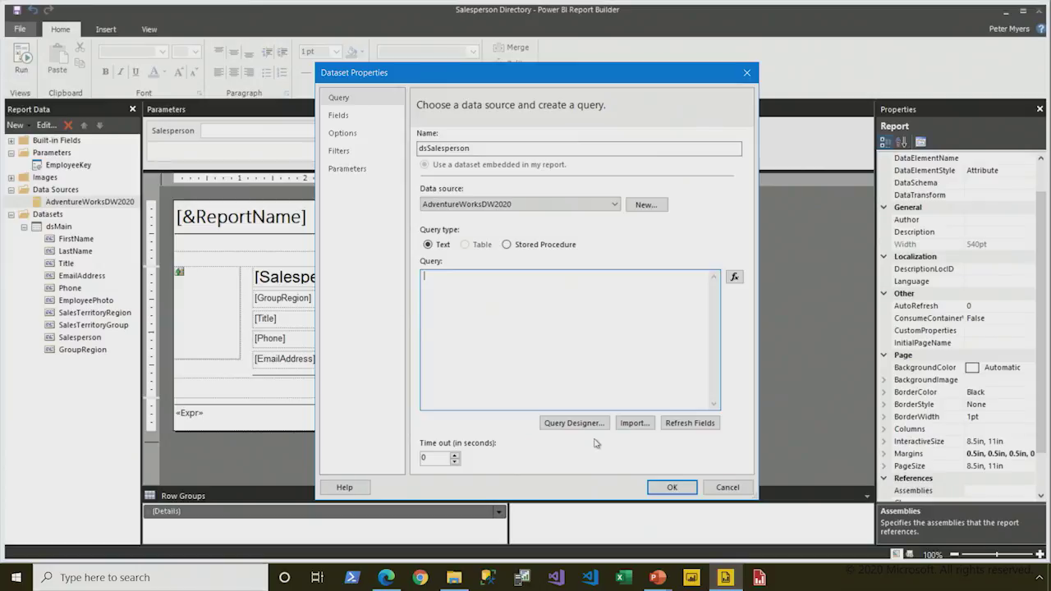
left_click(639, 428)
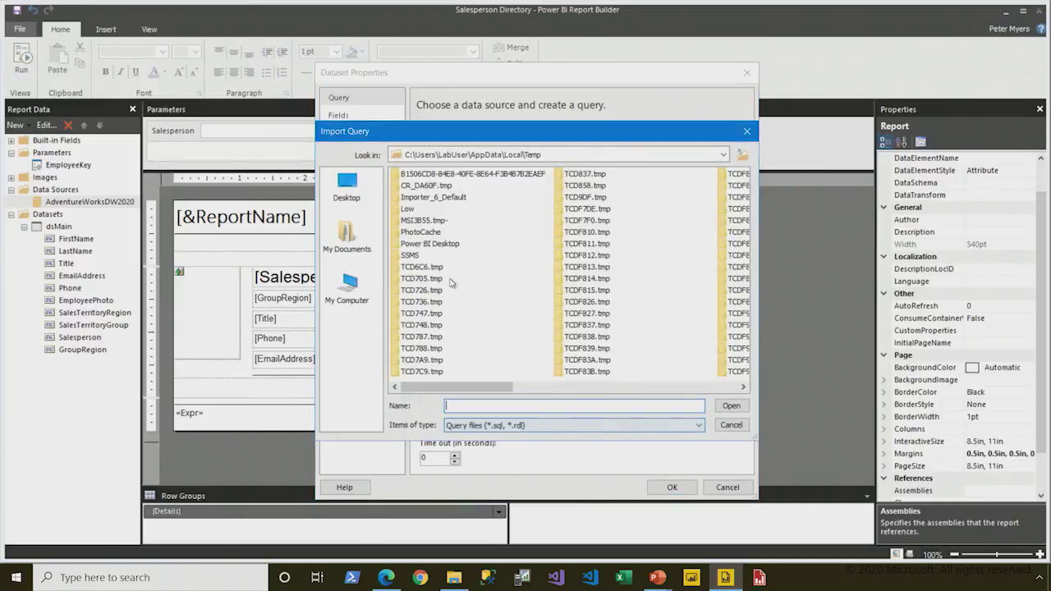
left_click(349, 302)
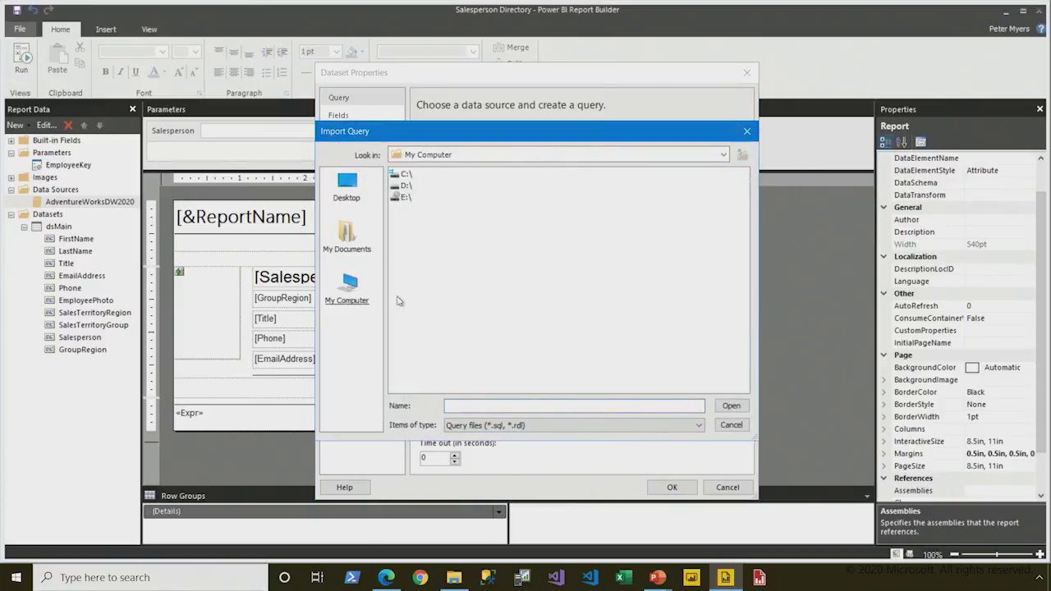
double_click(407, 187)
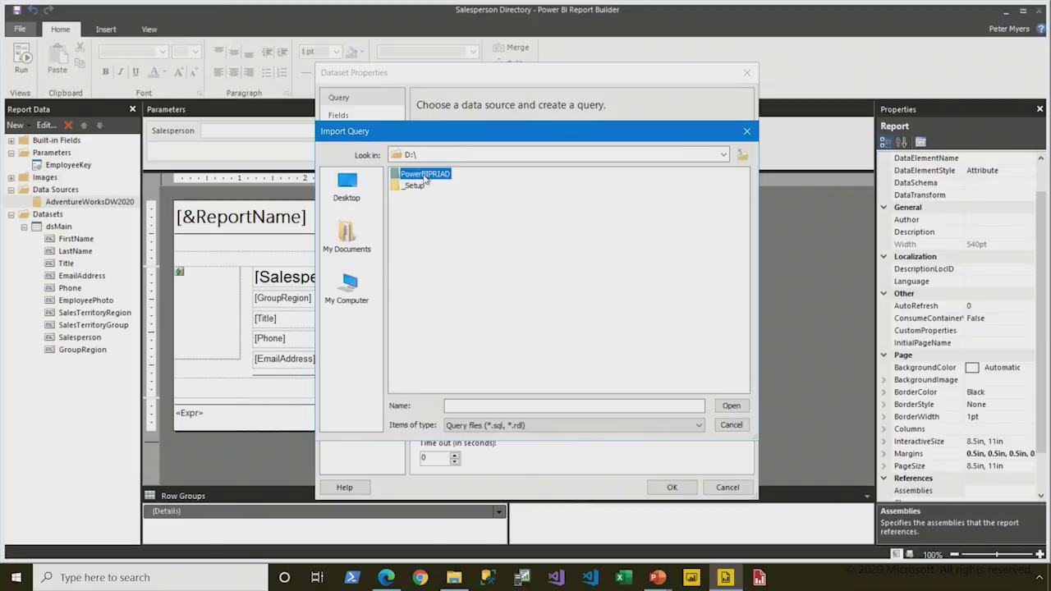
double_click(424, 175)
double_click(425, 210)
double_click(415, 175)
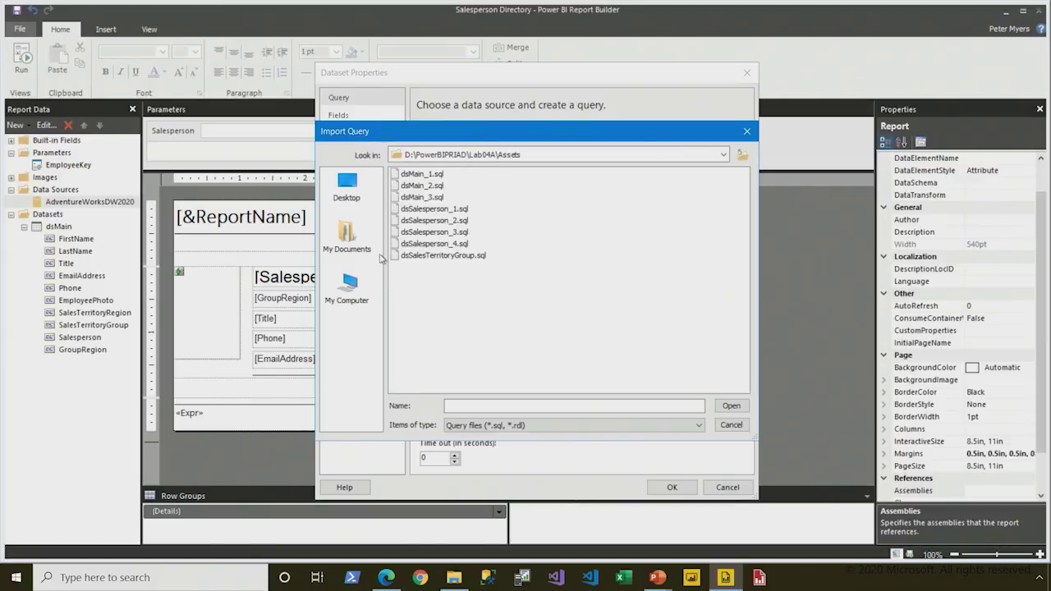
double_click(460, 210)
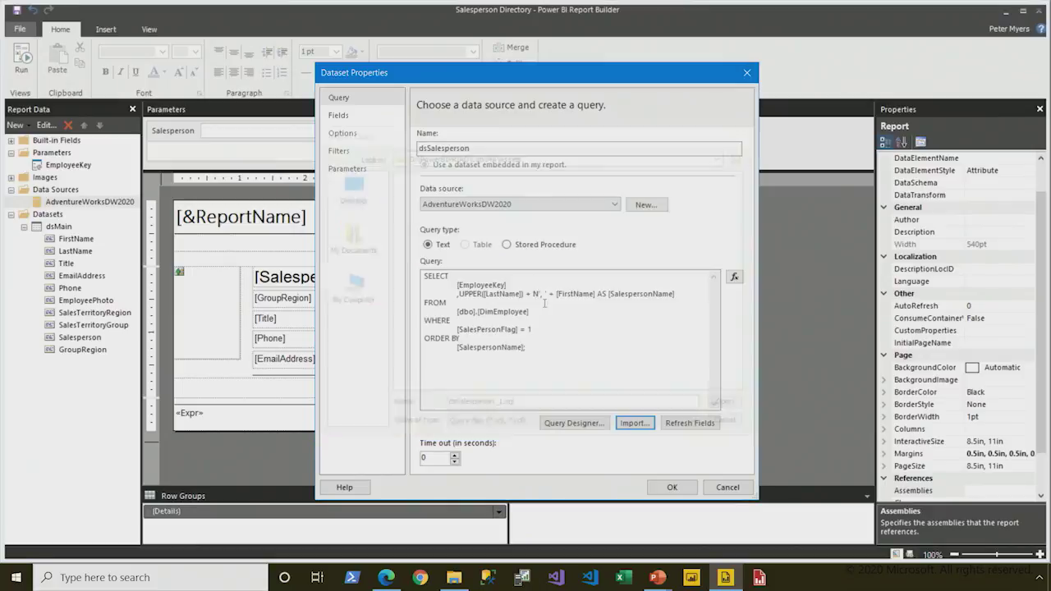
Review the query's EmployeeKey, SalespersonName, DimEmployee source, salespeople filter and name sort, then save.
left_click(568, 361)
key("ctrl+a")
left_click(508, 284)
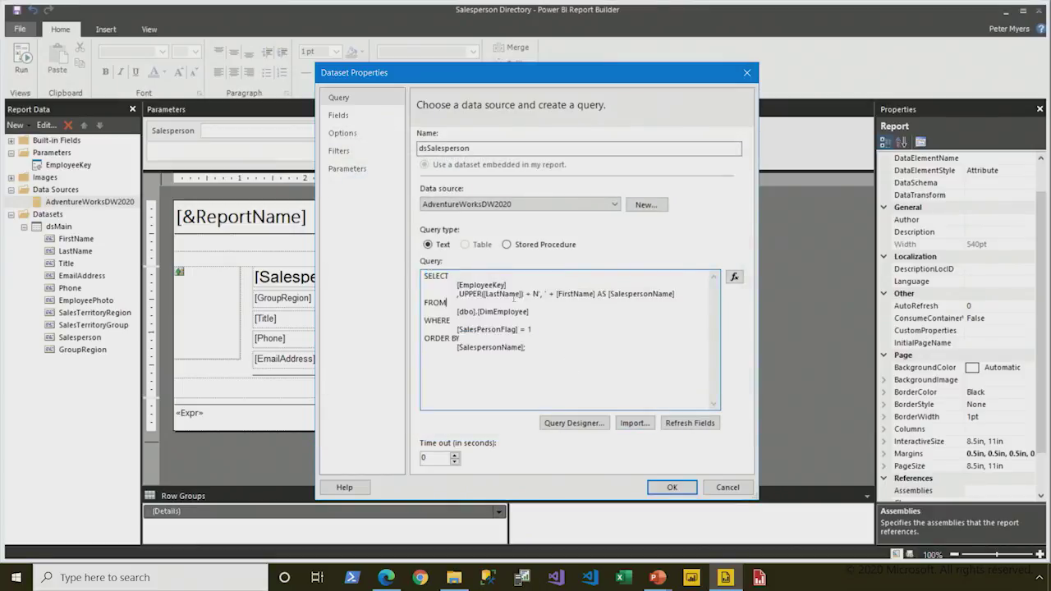
left_click_drag(507, 285, 452, 283)
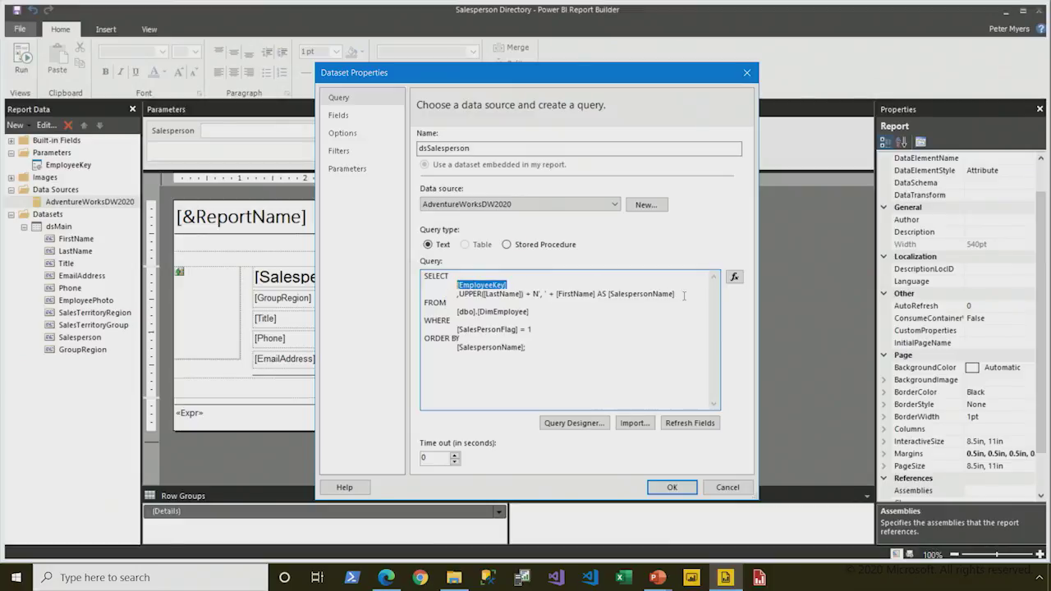
left_click_drag(683, 295, 455, 294)
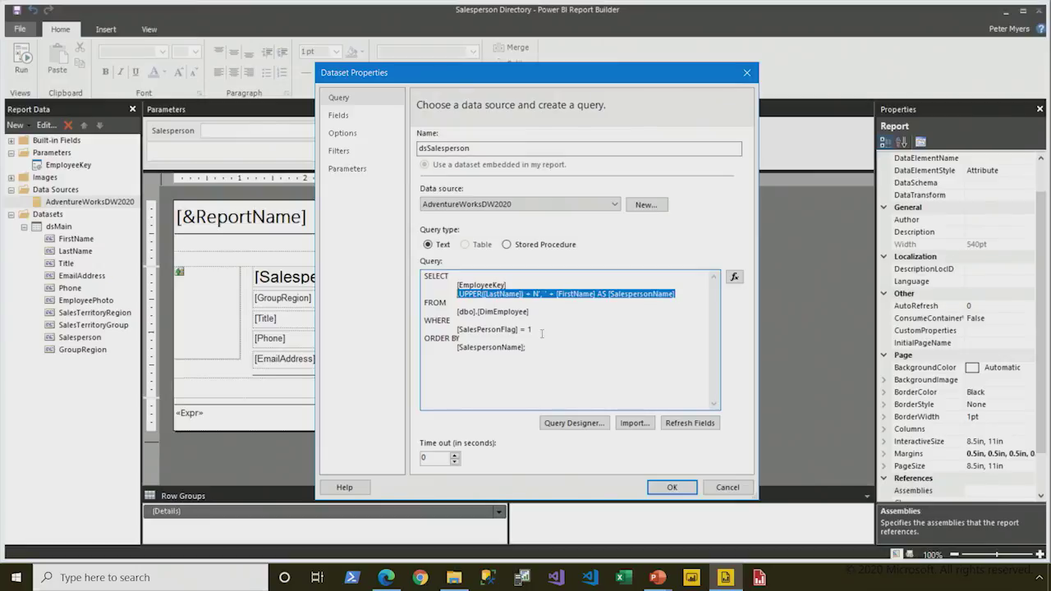
left_click_drag(530, 312, 408, 302)
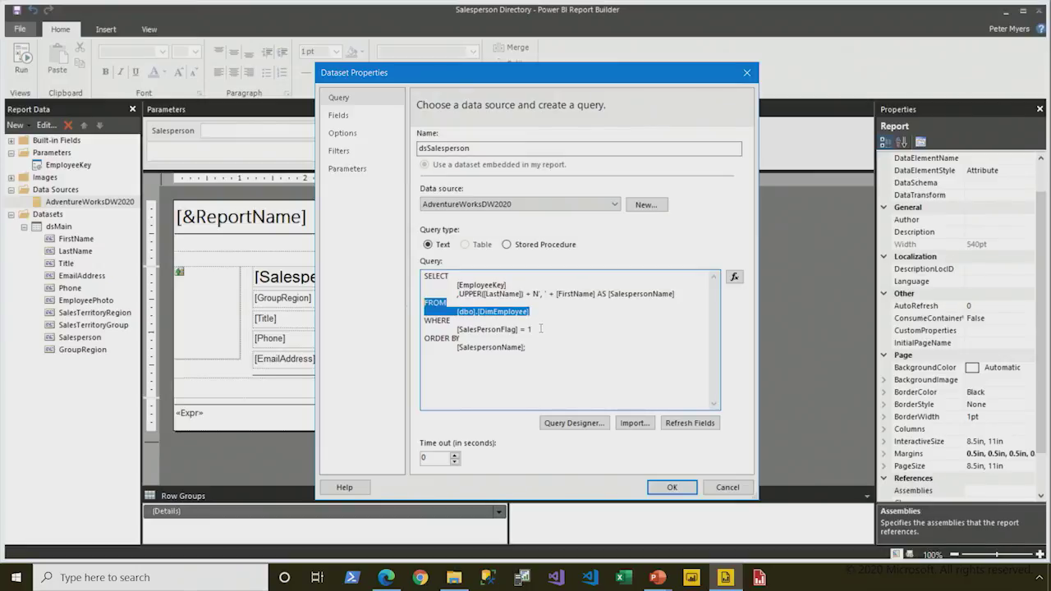
left_click_drag(532, 329, 418, 322)
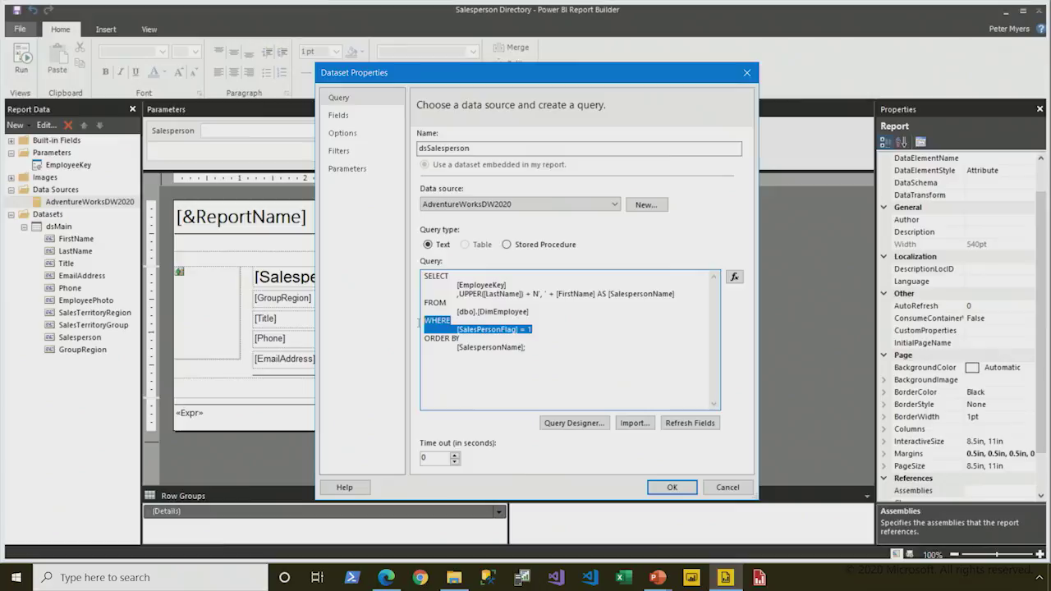
left_click_drag(528, 347, 424, 337)
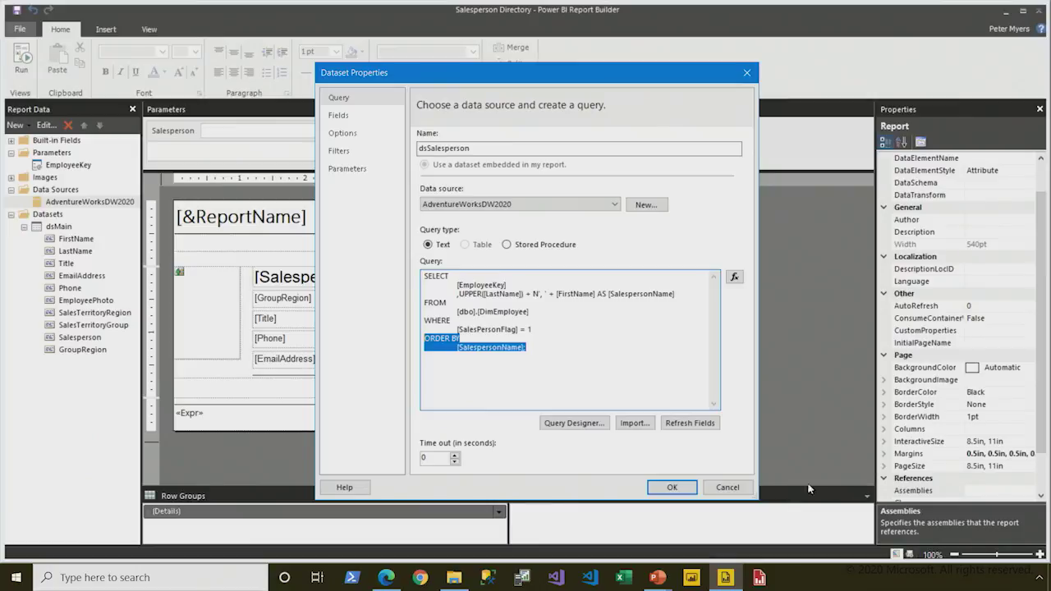
left_click(672, 487)
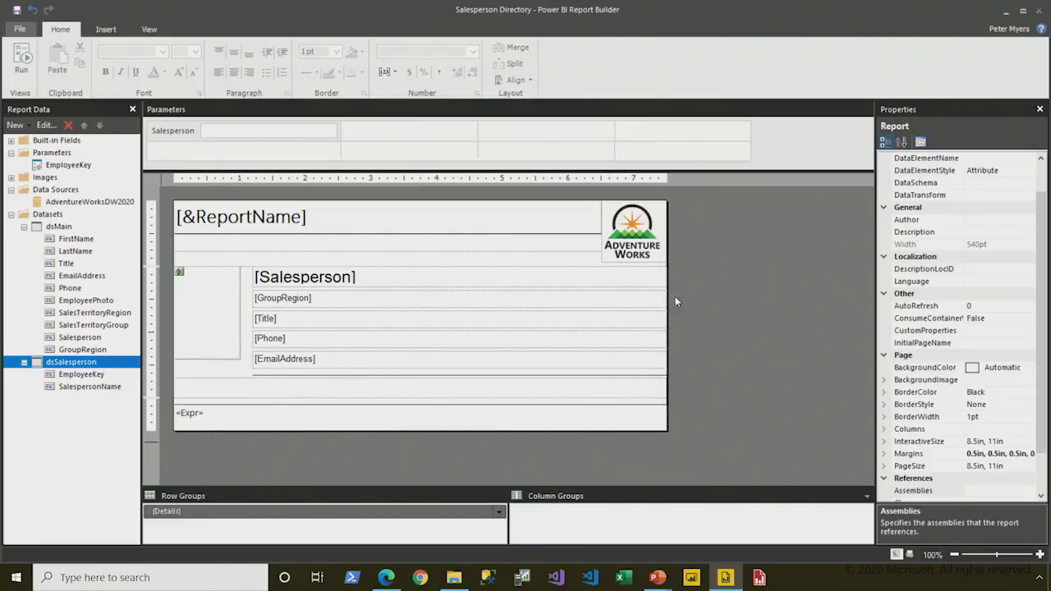
Source the parameter's available values from dsSalesperson: value EmployeeKey, label SalespersonName.
right_click(51, 164)
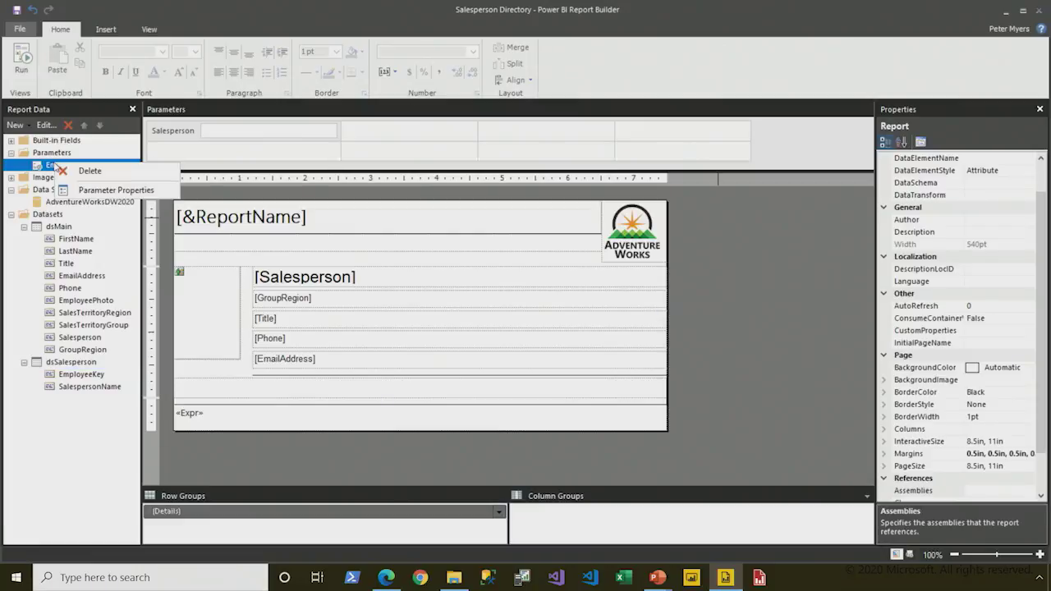
left_click(140, 191)
left_click(365, 170)
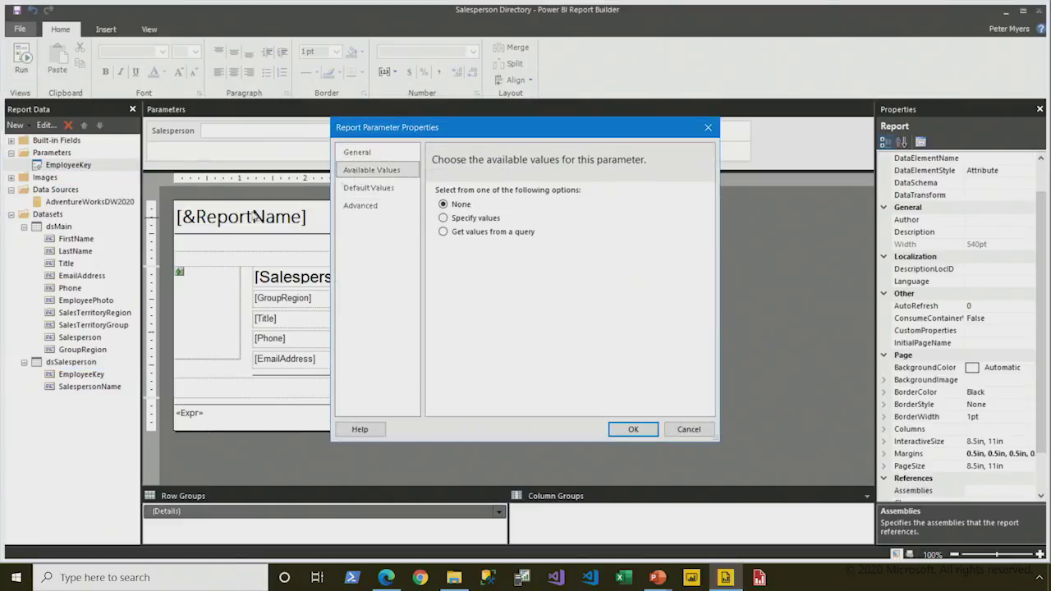
left_click(489, 232)
left_click(622, 275)
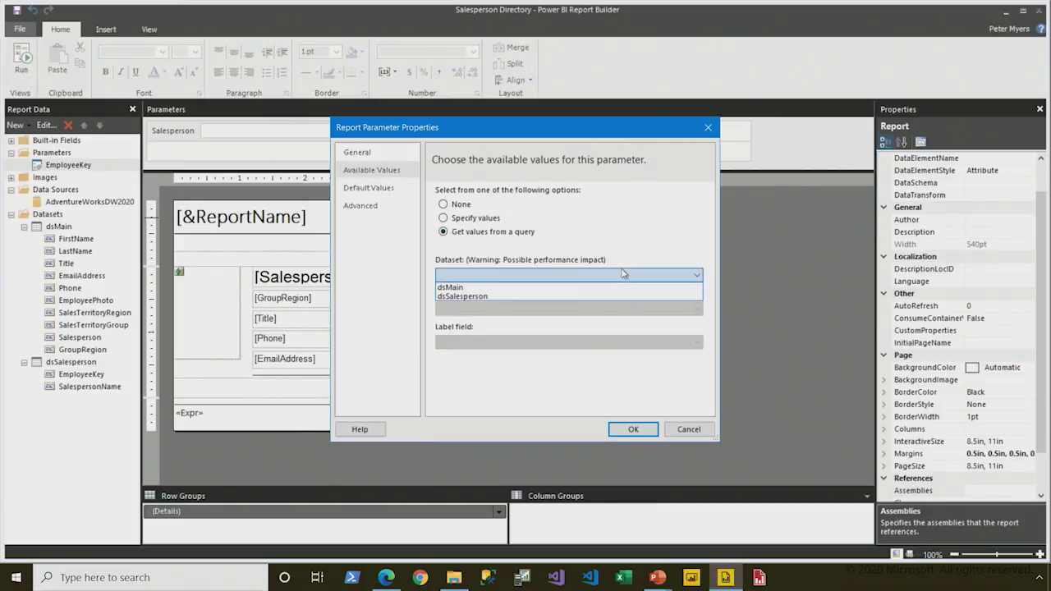
left_click(542, 296)
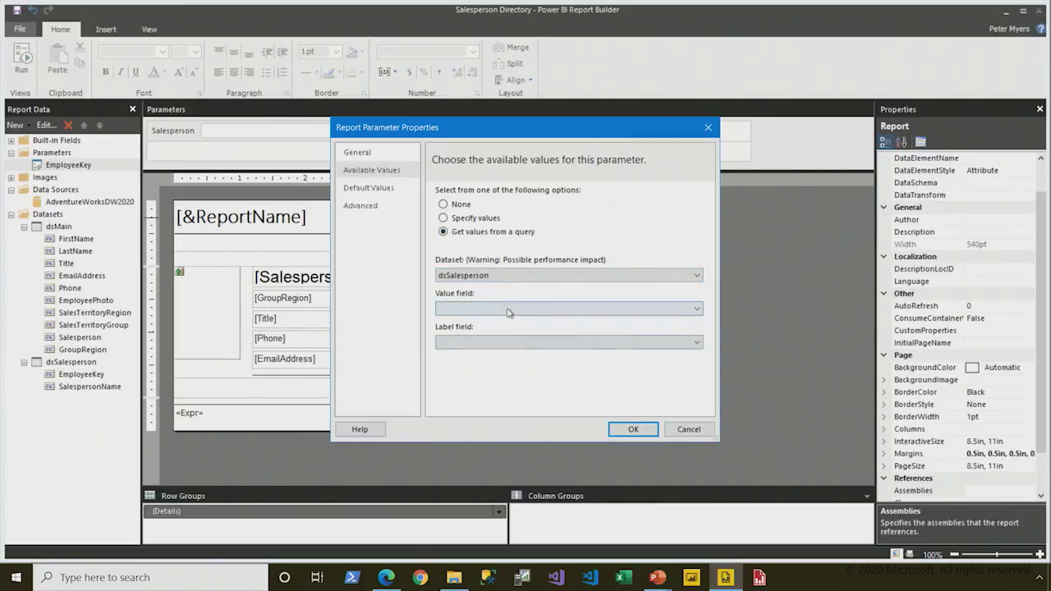
left_click(503, 309)
left_click(502, 320)
left_click(505, 343)
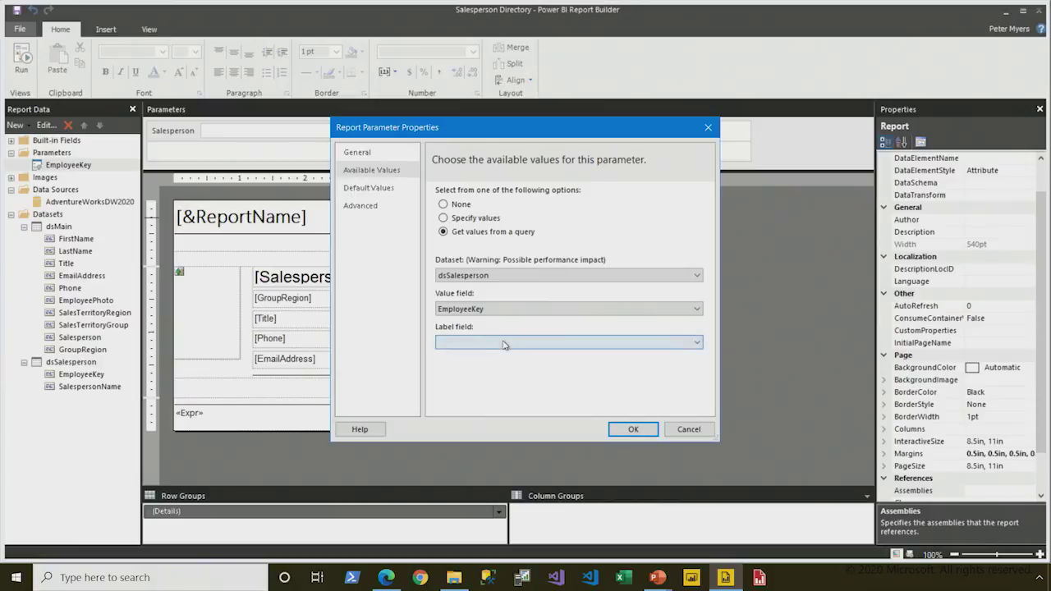
left_click(495, 361)
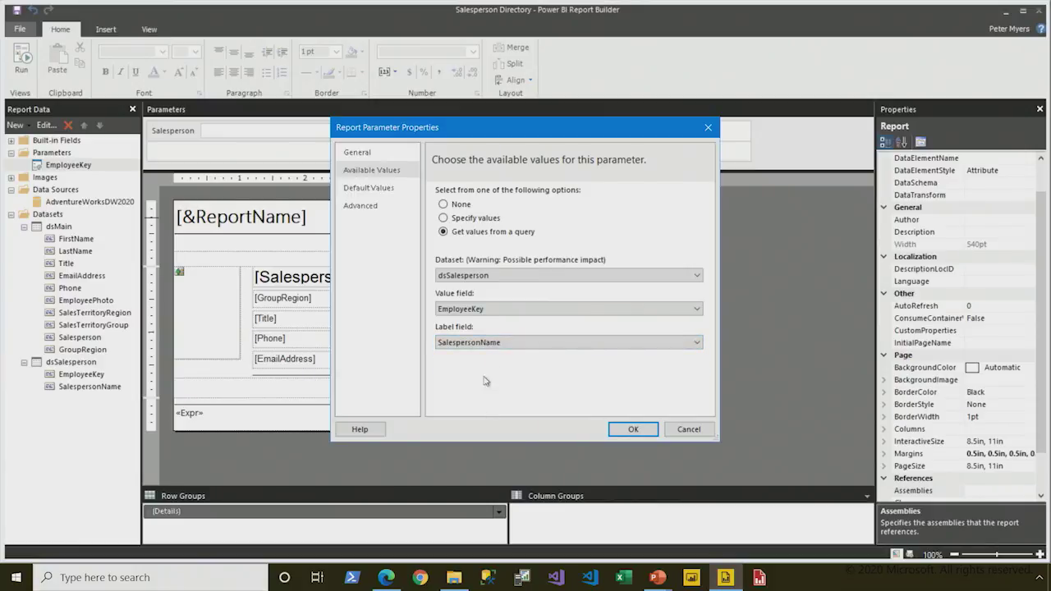
left_click(615, 429)
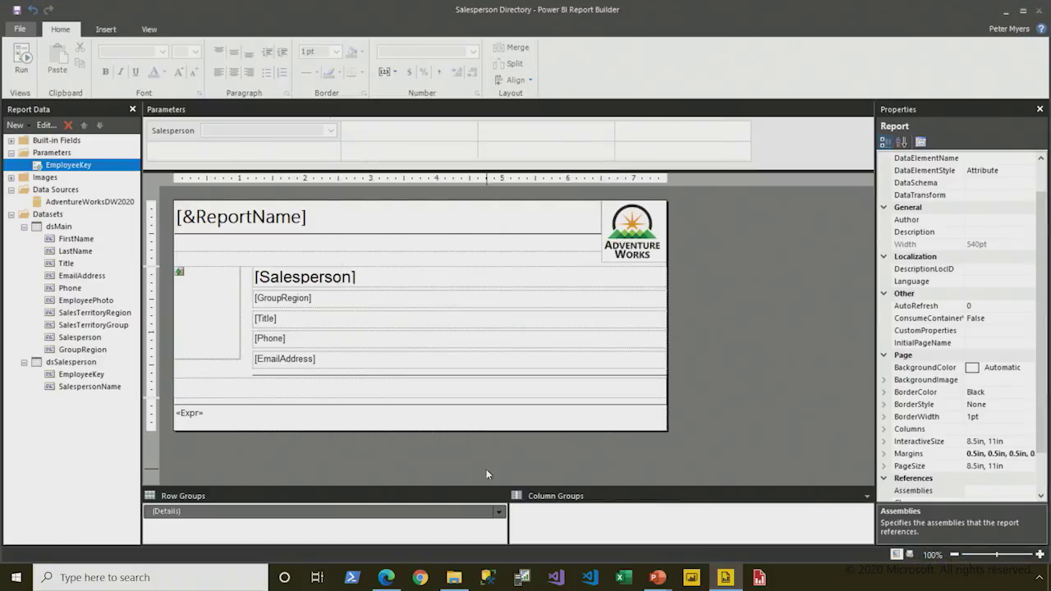
left_click(22, 59)
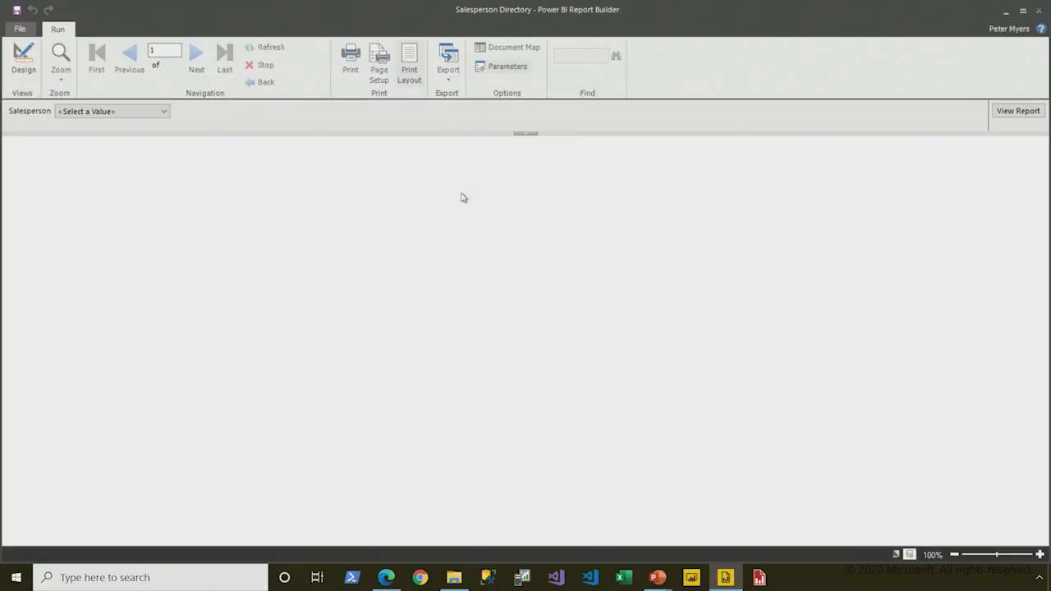
left_click(166, 114)
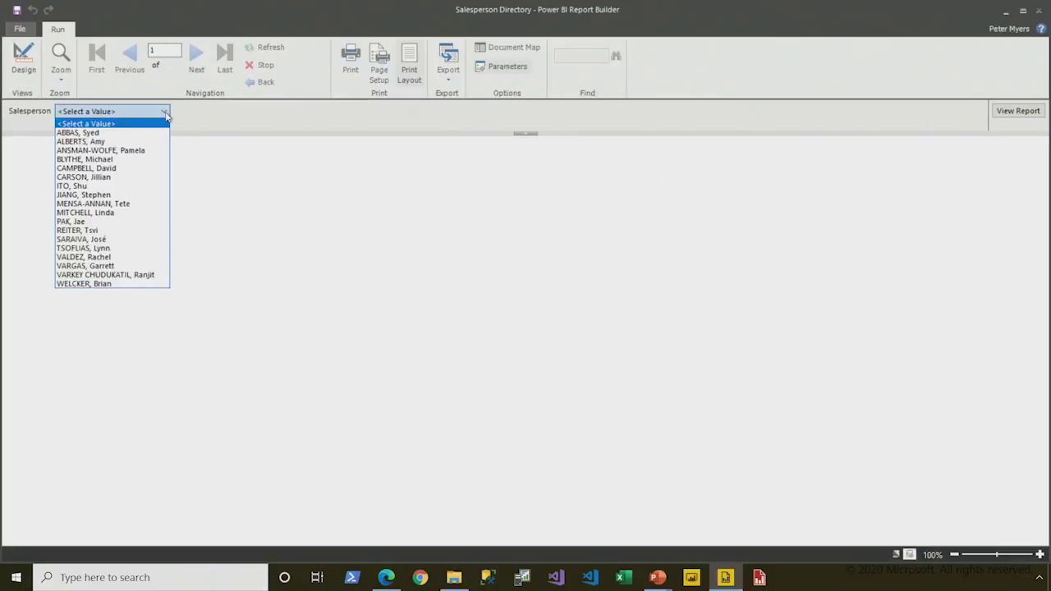
left_click(119, 177)
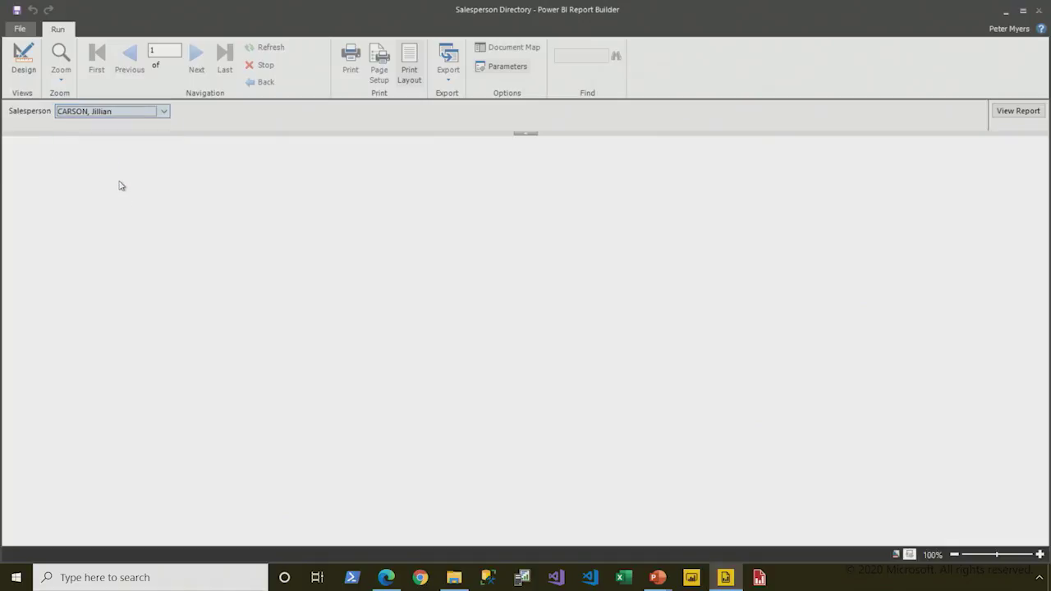
left_click(1018, 111)
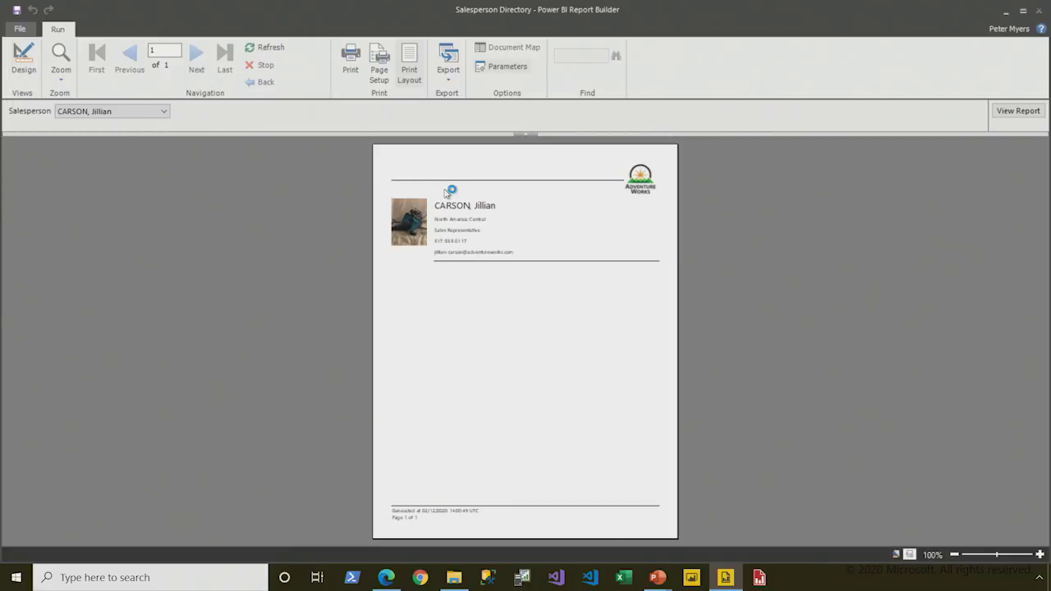
left_click(18, 82)
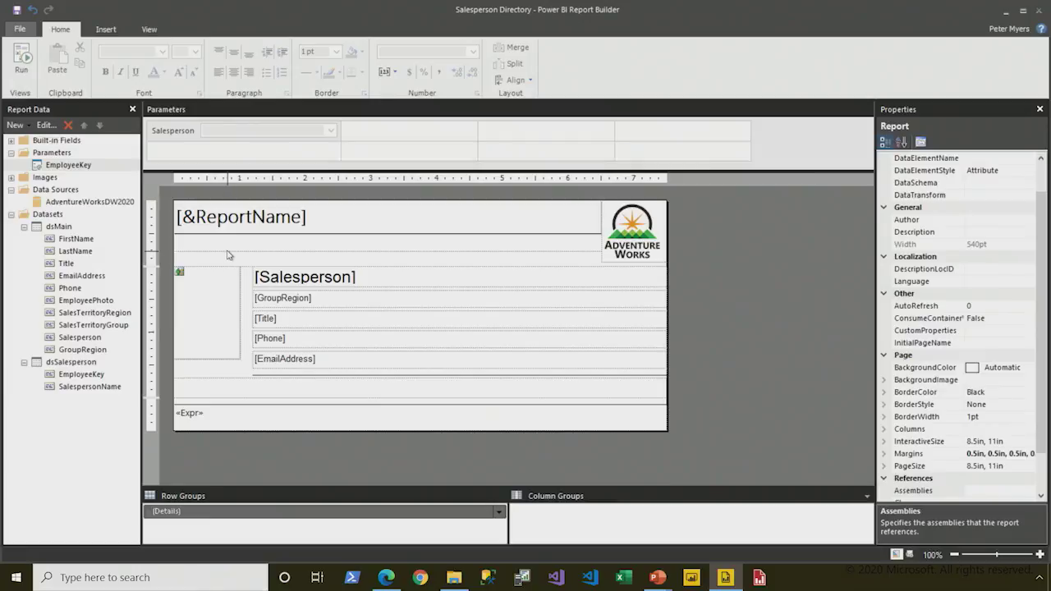
Set the subtitle textbox expression to =Parameters!EmployeeKey.Label.
left_click(214, 243)
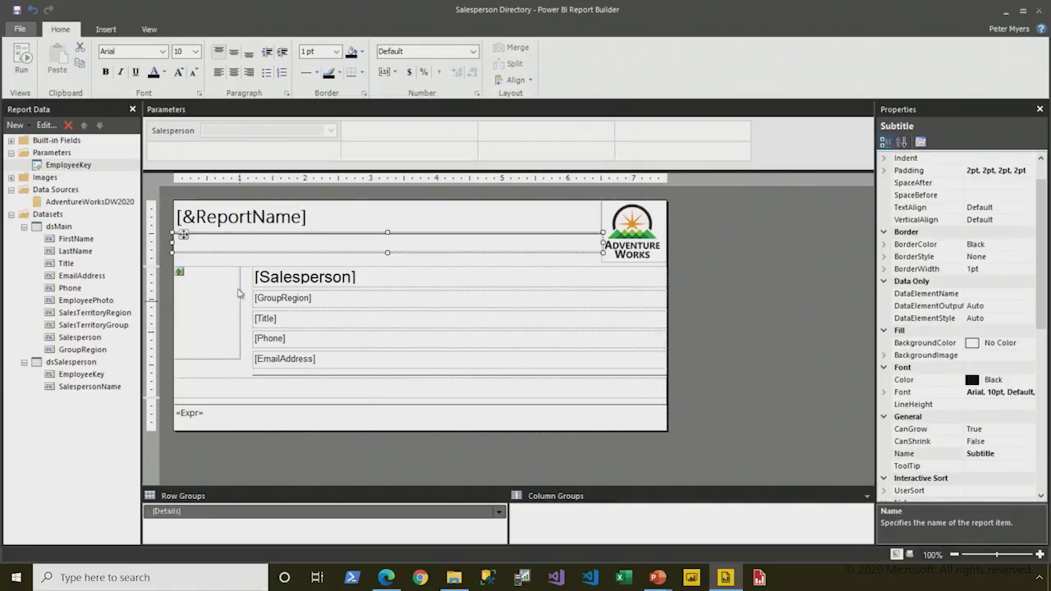
right_click(220, 247)
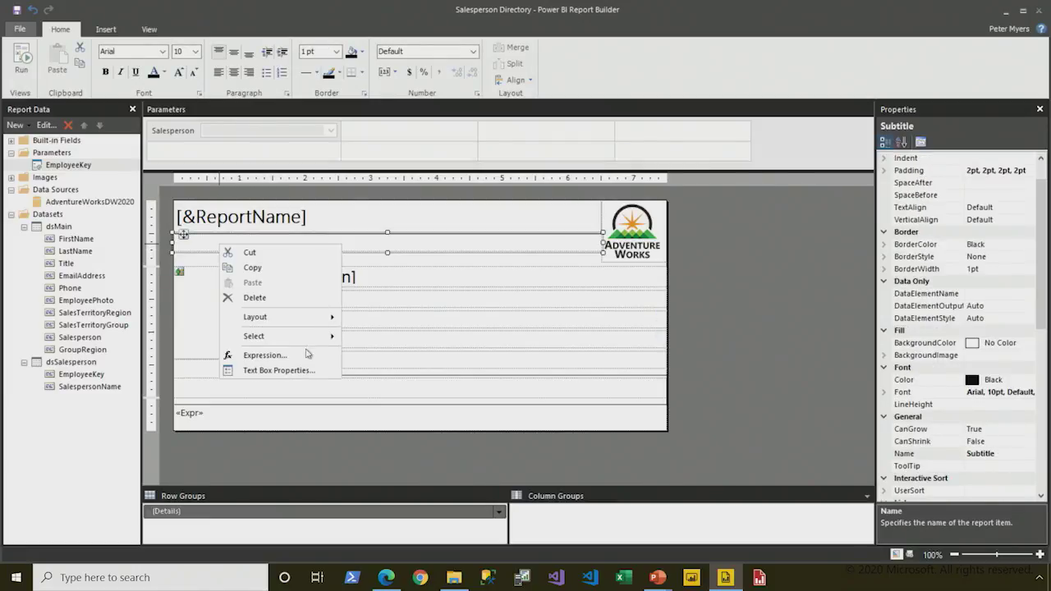
left_click(263, 354)
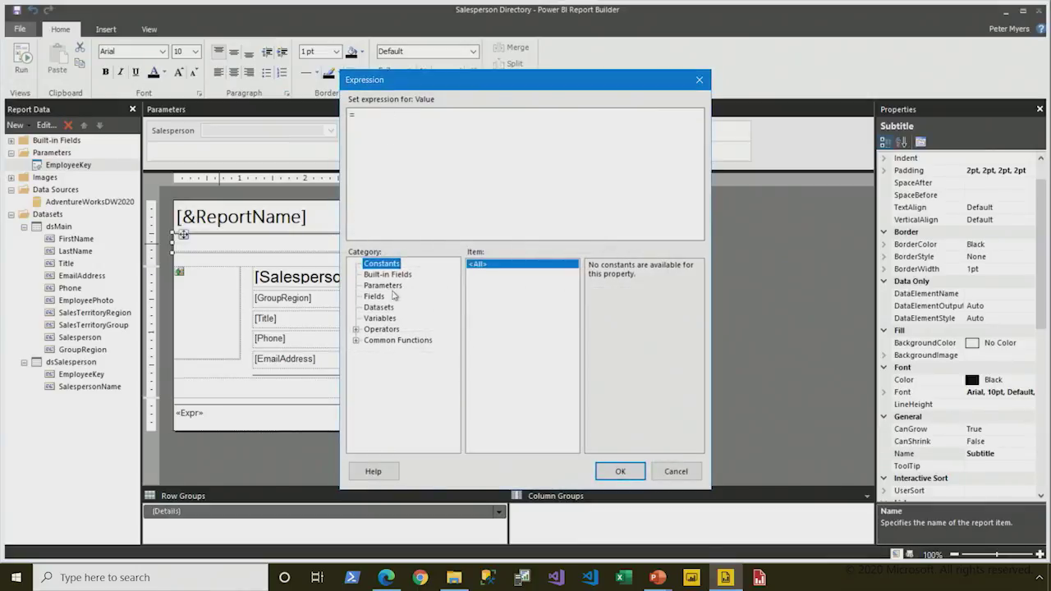
left_click(382, 285)
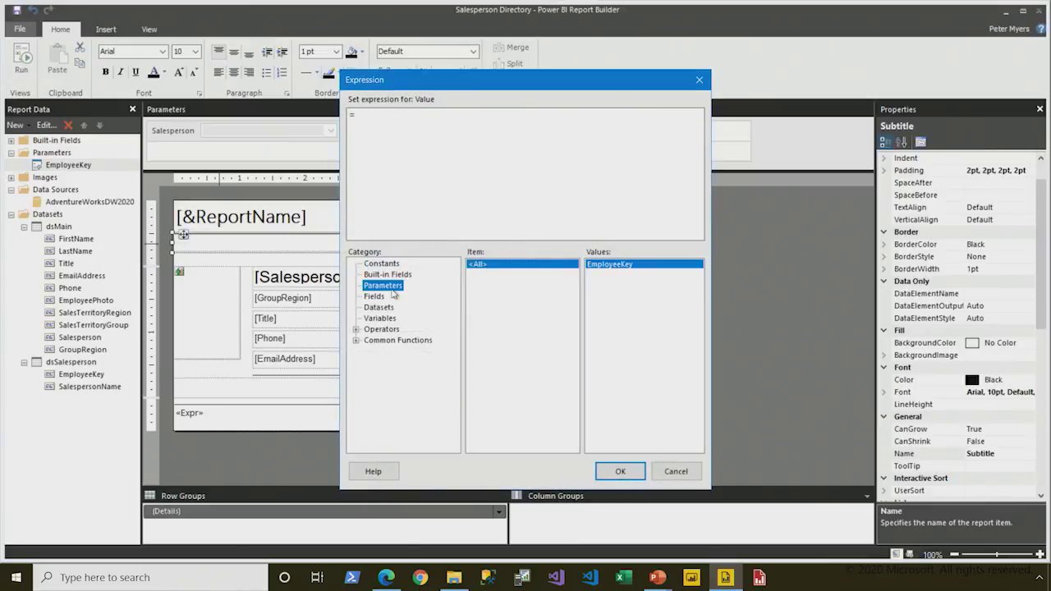
double_click(617, 264)
left_click_drag(459, 114, 528, 115)
type("Label")
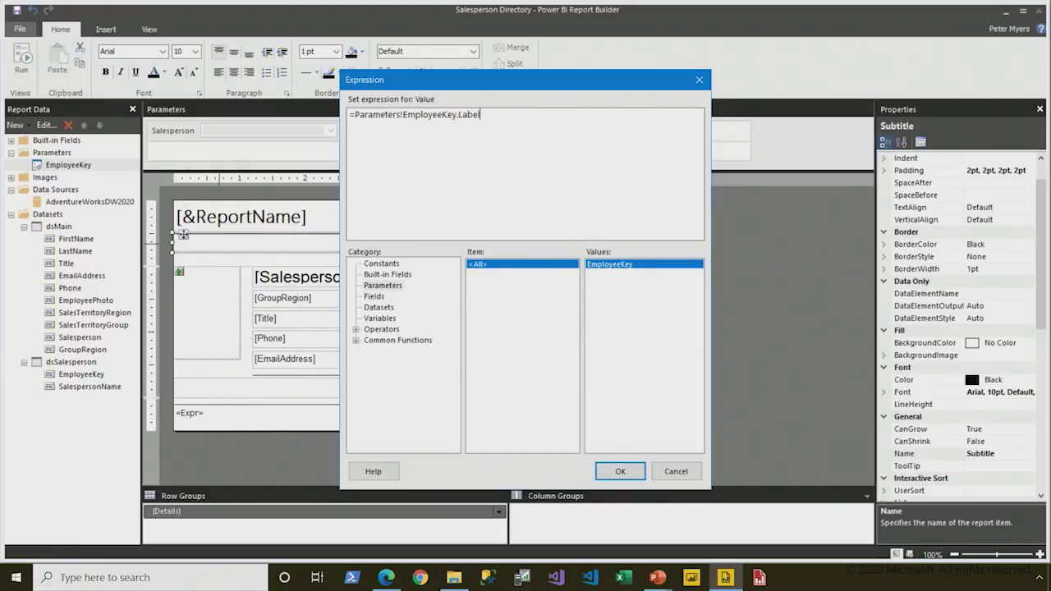
left_click(620, 471)
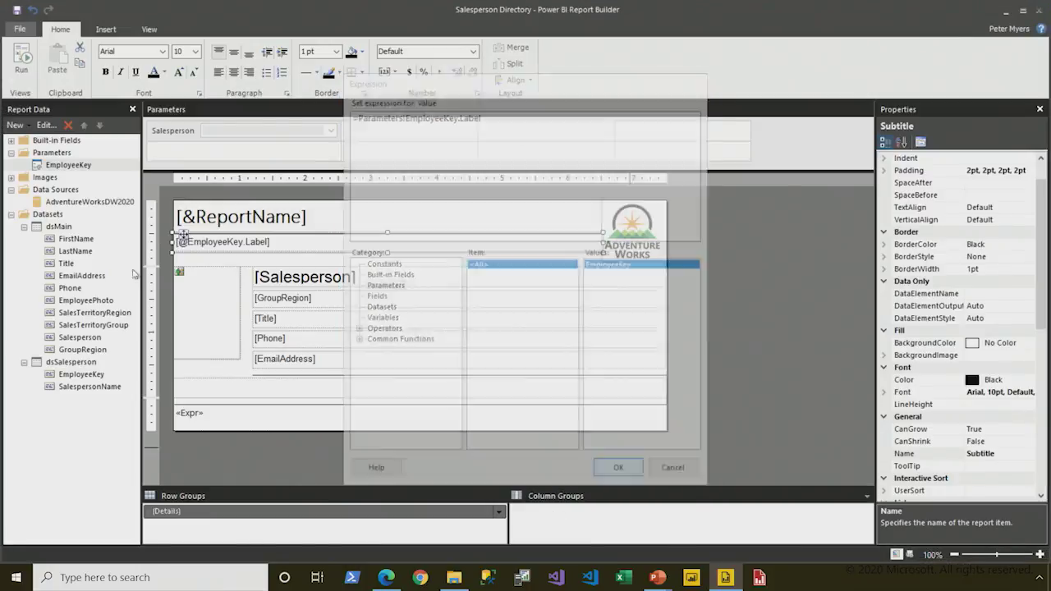
left_click(19, 72)
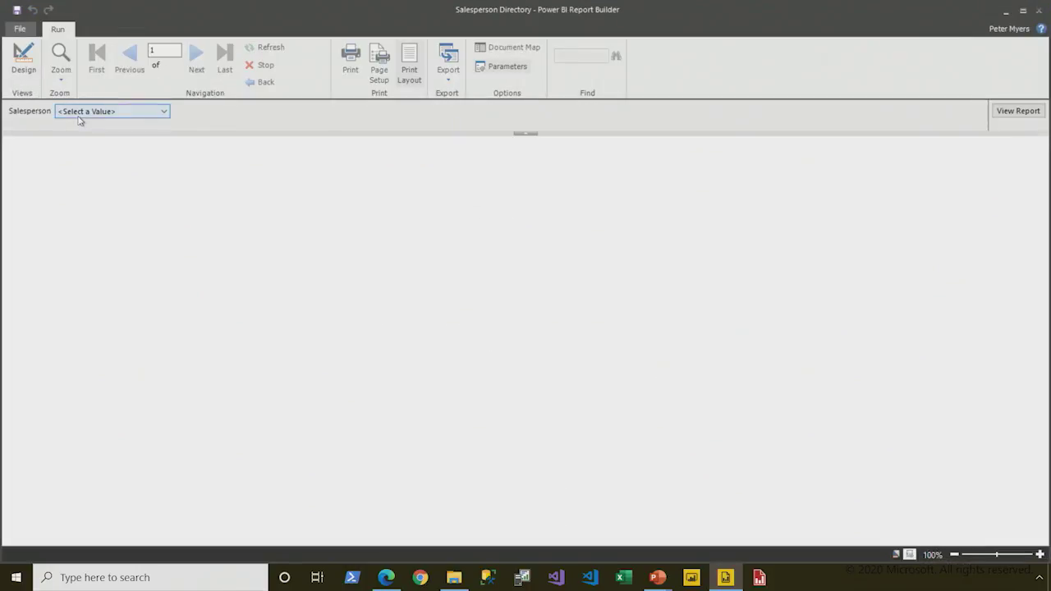
left_click(79, 120)
left_click(82, 202)
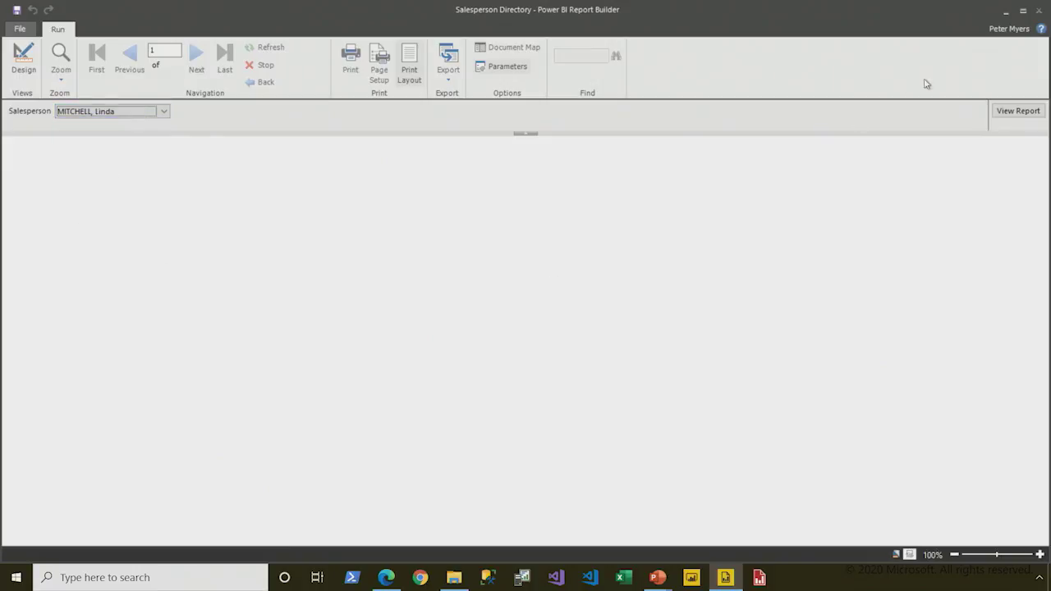
left_click(1018, 111)
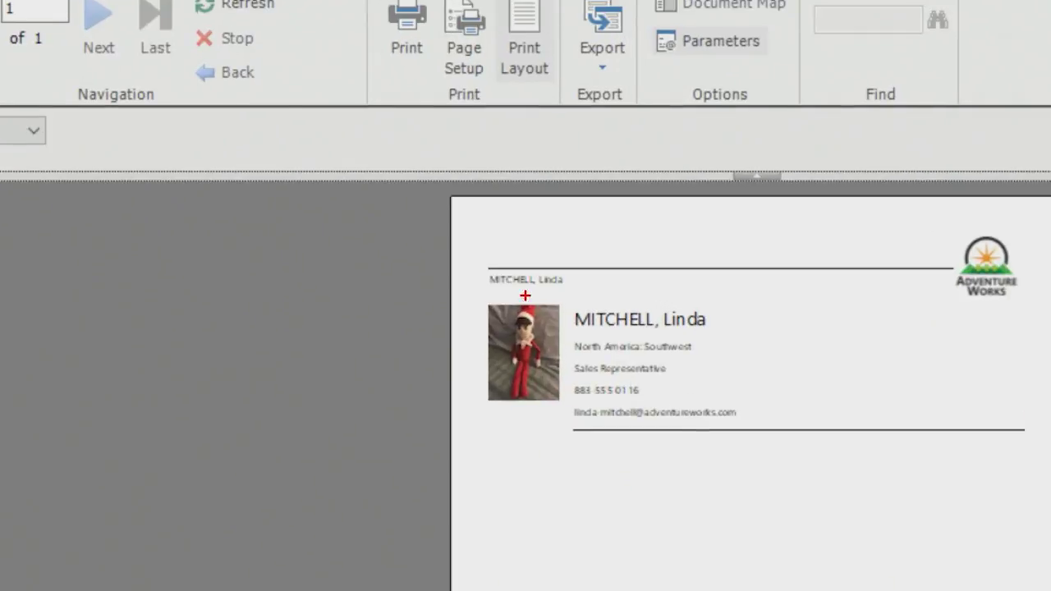
left_click_drag(467, 255, 597, 290)
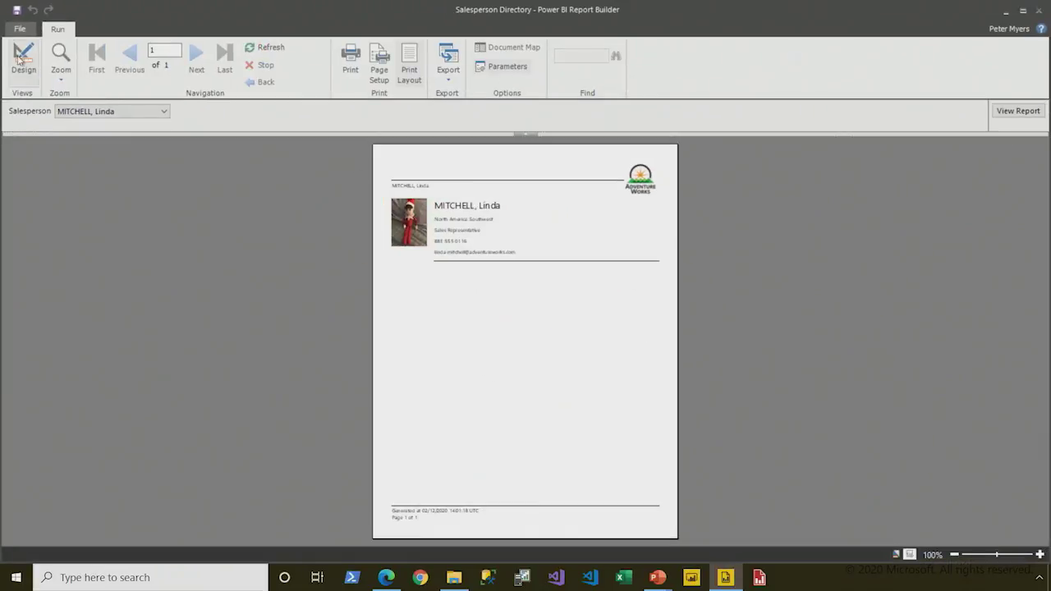
left_click(23, 59)
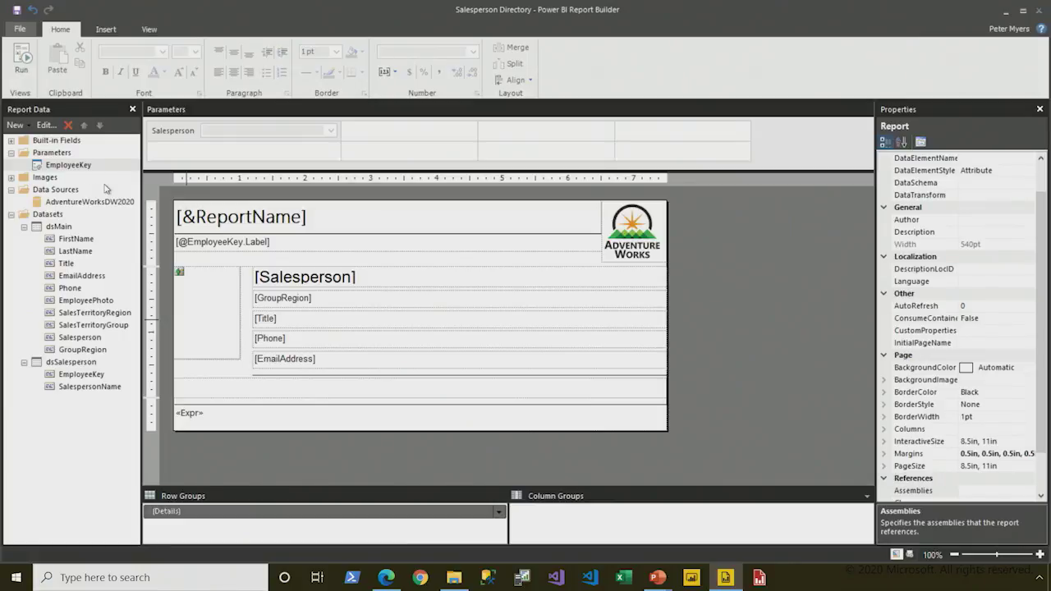
In EmployeeKey's Default Values, try a specified default value expression, then cancel it.
right_click(91, 168)
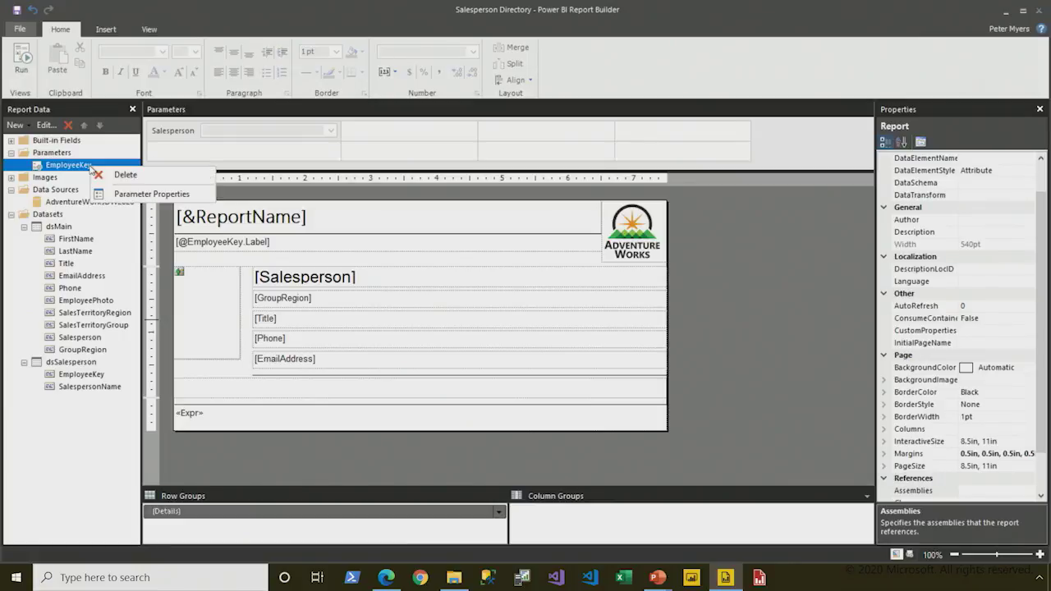
left_click(199, 198)
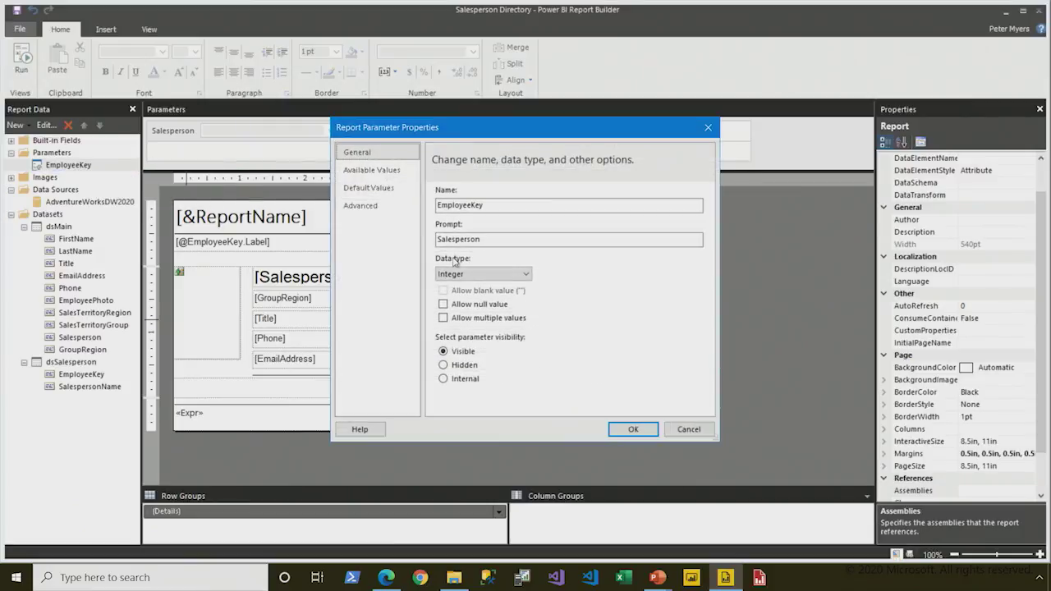
left_click(373, 188)
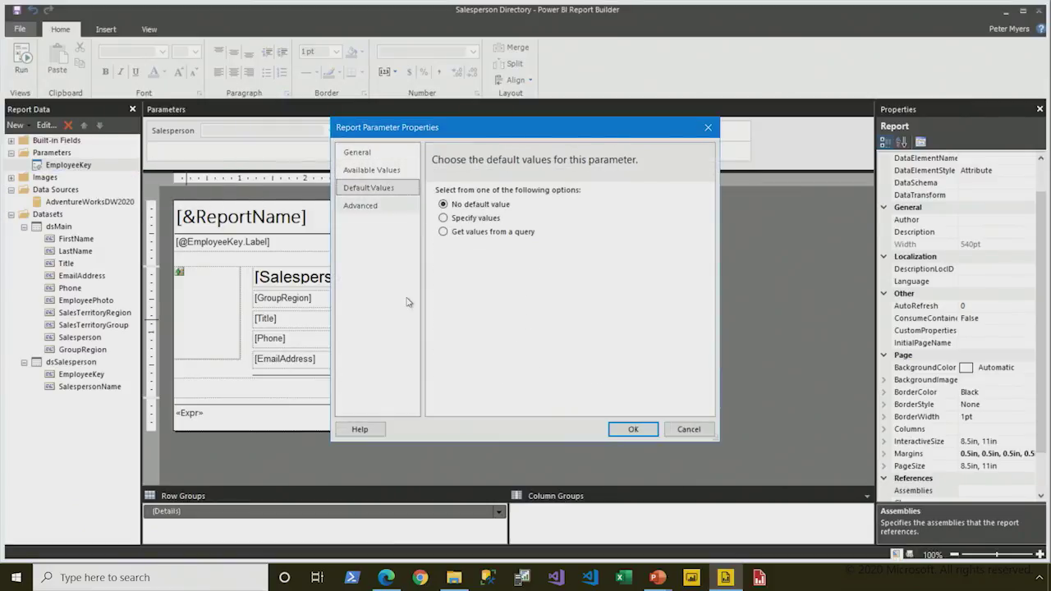
left_click(461, 218)
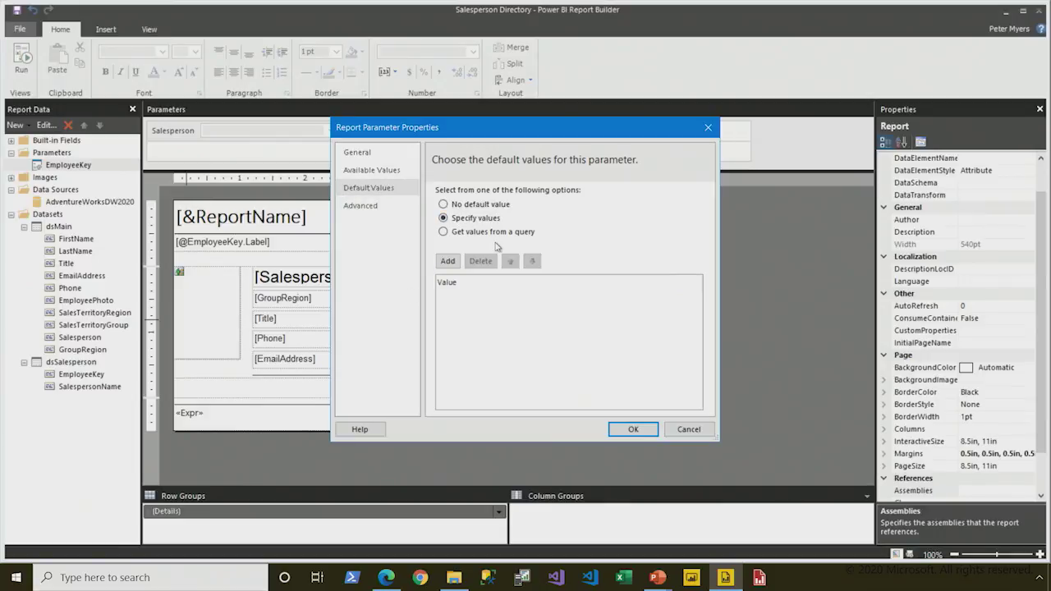
left_click(447, 262)
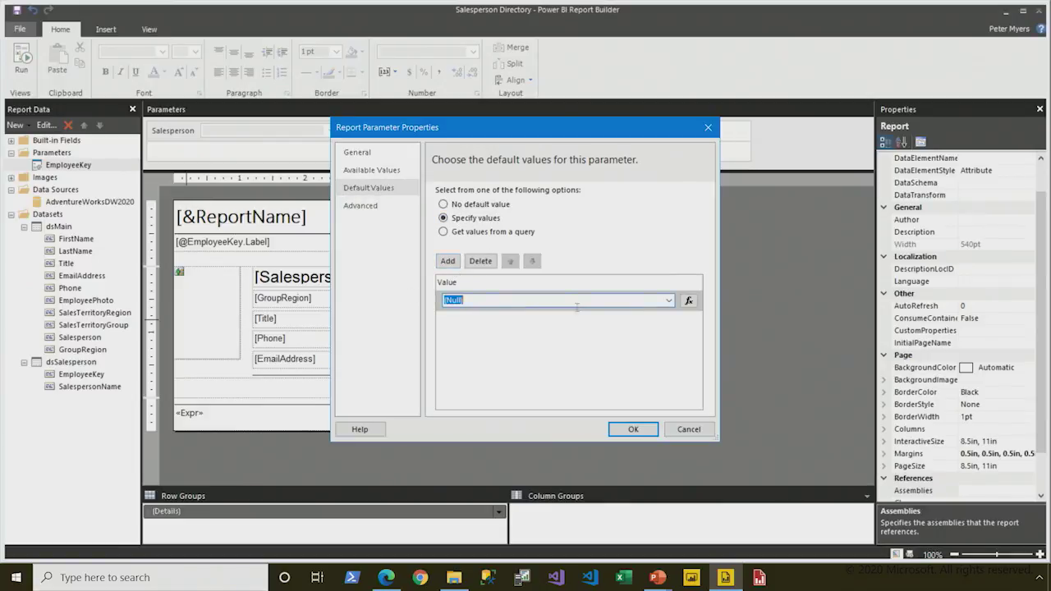
left_click(688, 300)
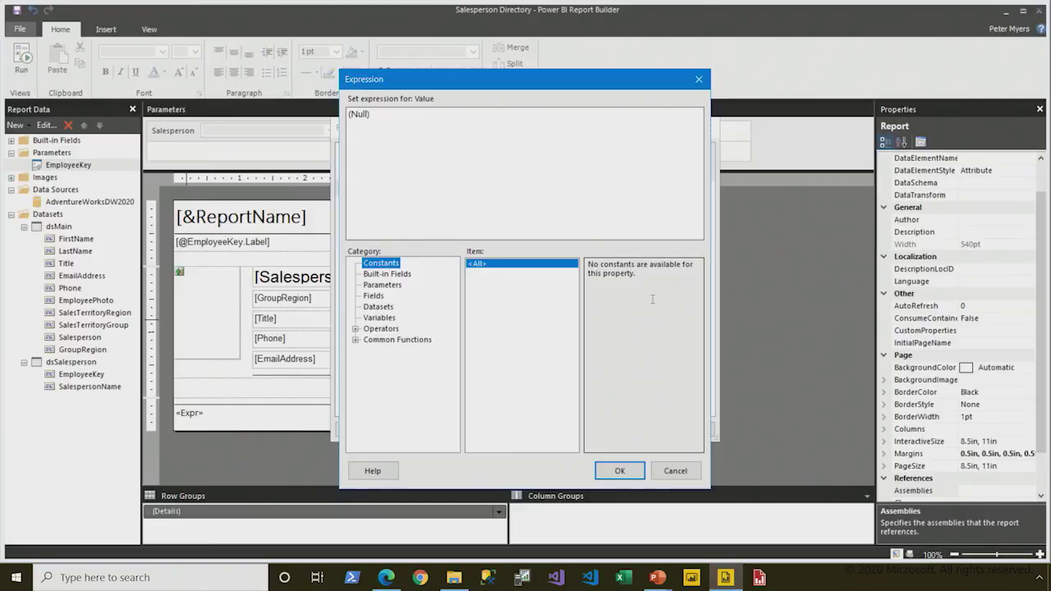
left_click(675, 470)
Take default values from the dsSalesperson query's EmployeeKey field and confirm.
left_click(469, 232)
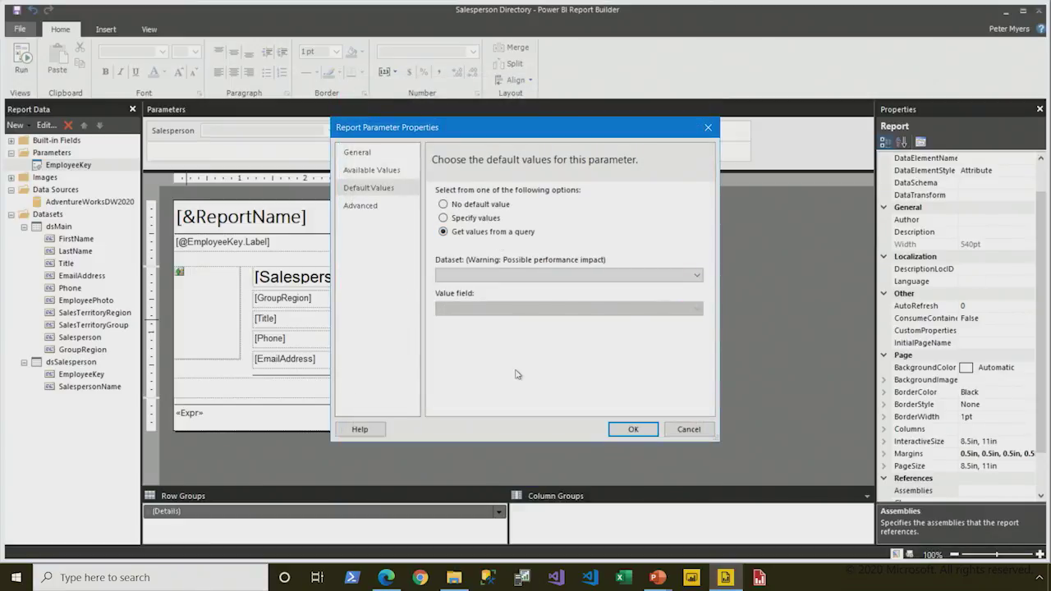
left_click(507, 275)
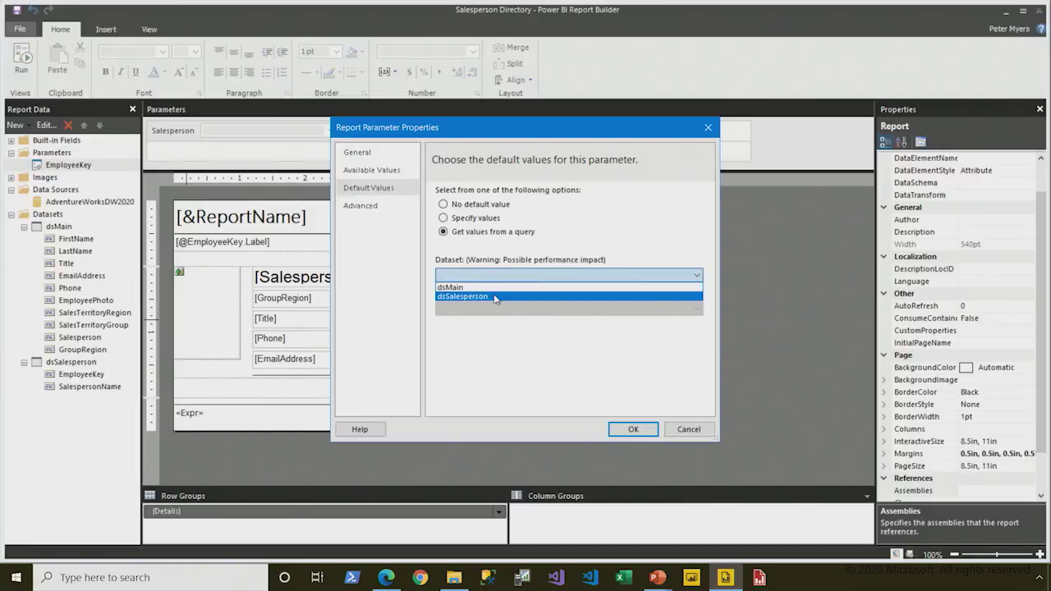
left_click(494, 298)
left_click(495, 308)
left_click(493, 318)
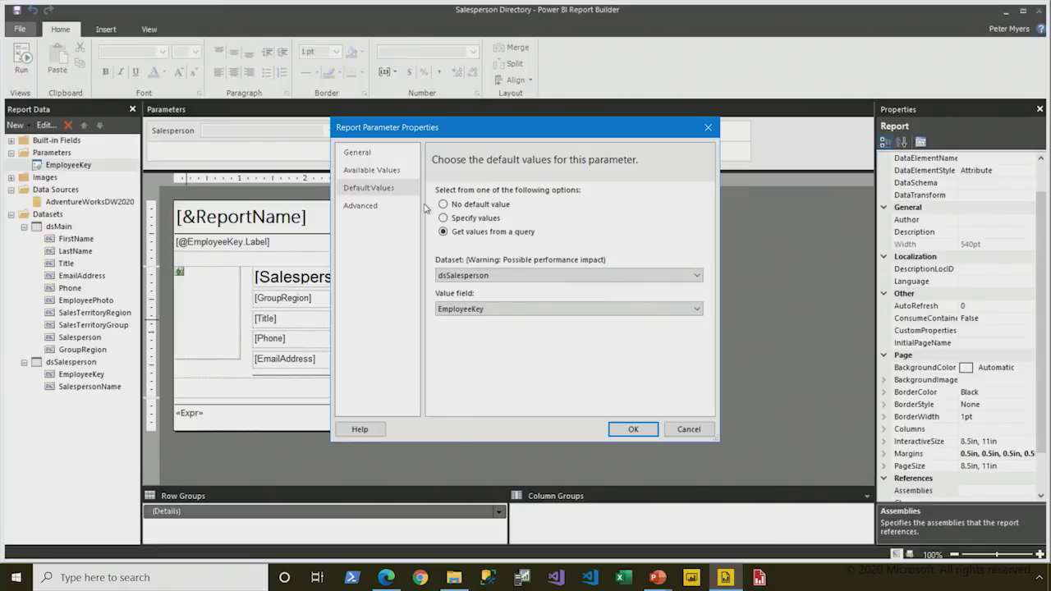
left_click(624, 428)
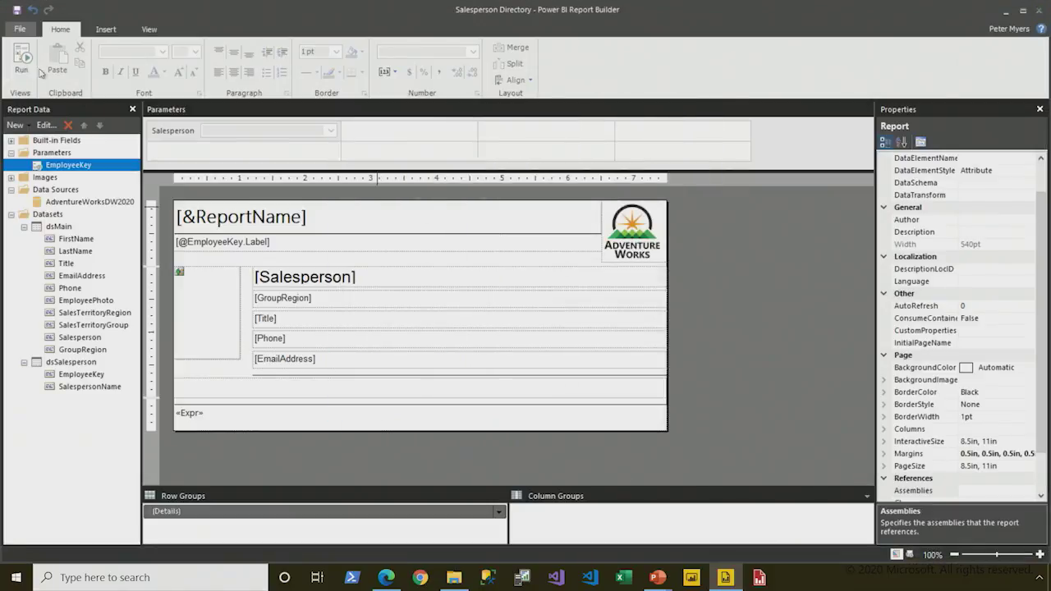
Run the report, review the Salesperson dropdown without changing it, and return to design view.
left_click(22, 61)
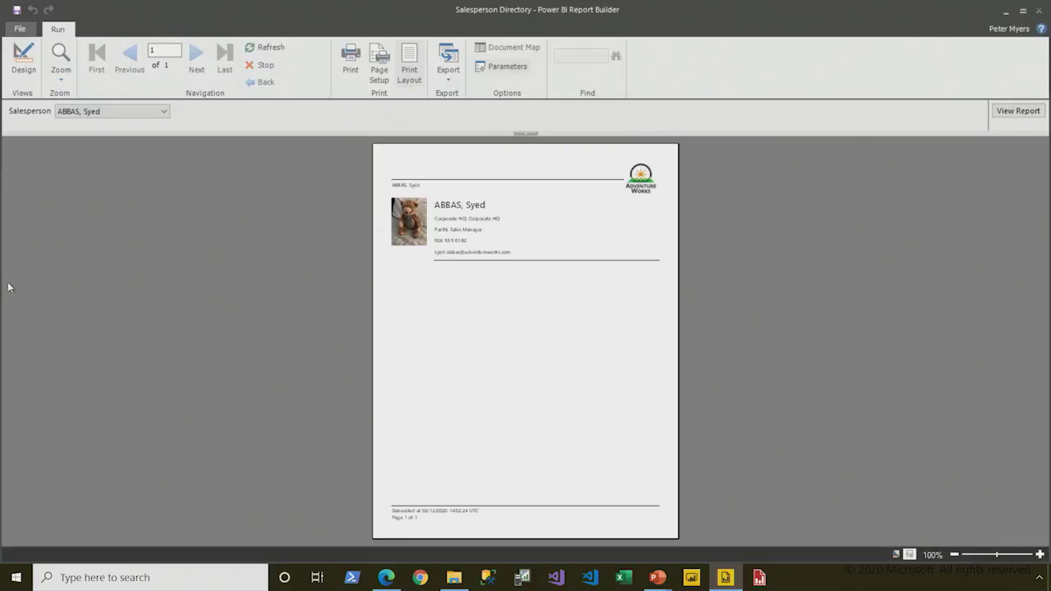
left_click(163, 112)
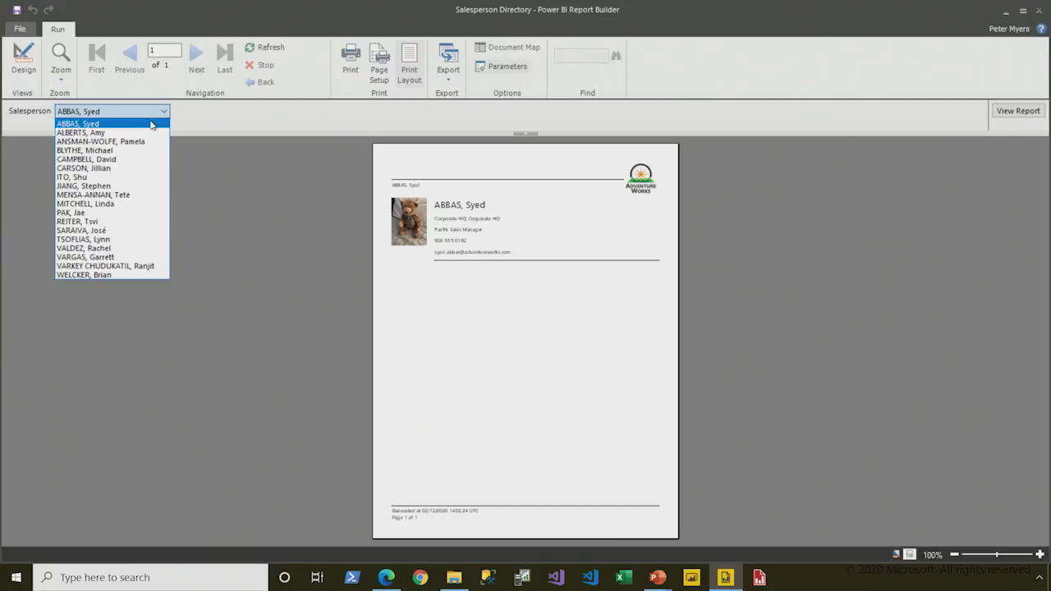
left_click(194, 117)
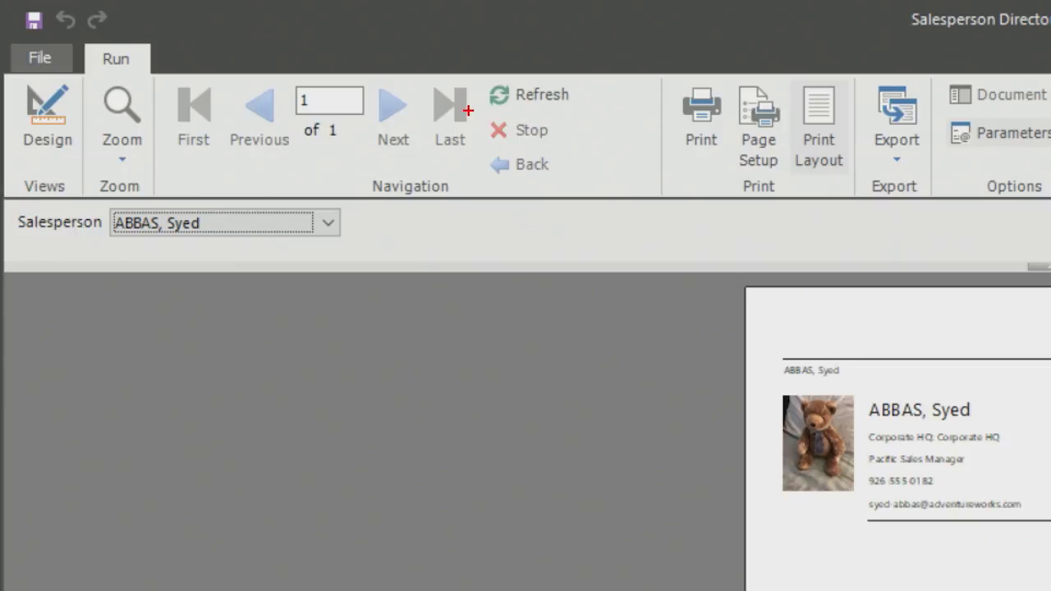
left_click_drag(468, 110, 565, 148)
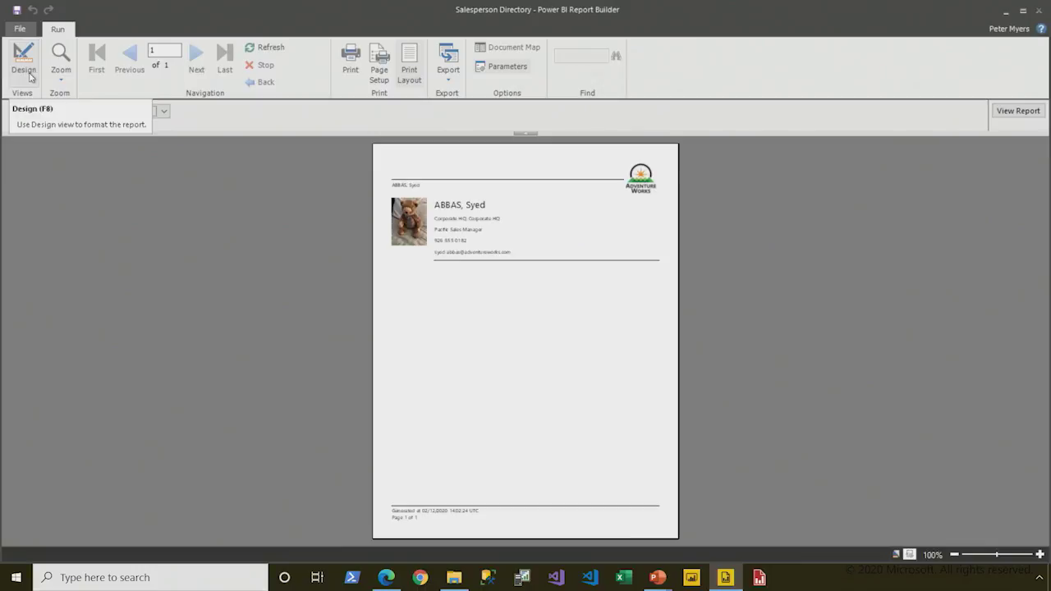
left_click(24, 64)
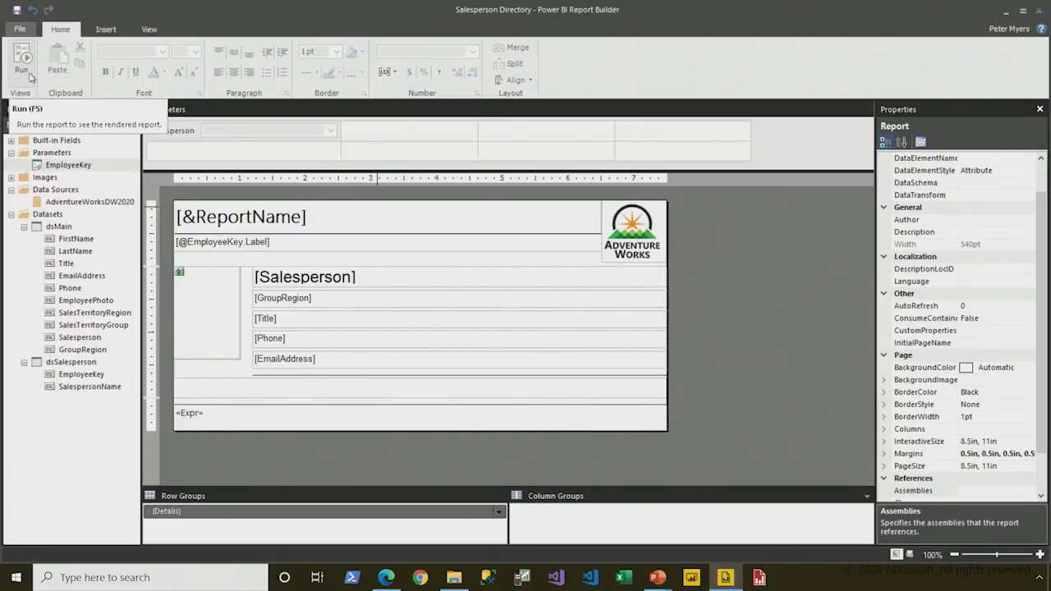
Import the dsSalesperson query from D:\PowerBIPRIAD\Lab04A\Assets, which UNIONs an (All Salespeople) row with key -1.
right_click(90, 362)
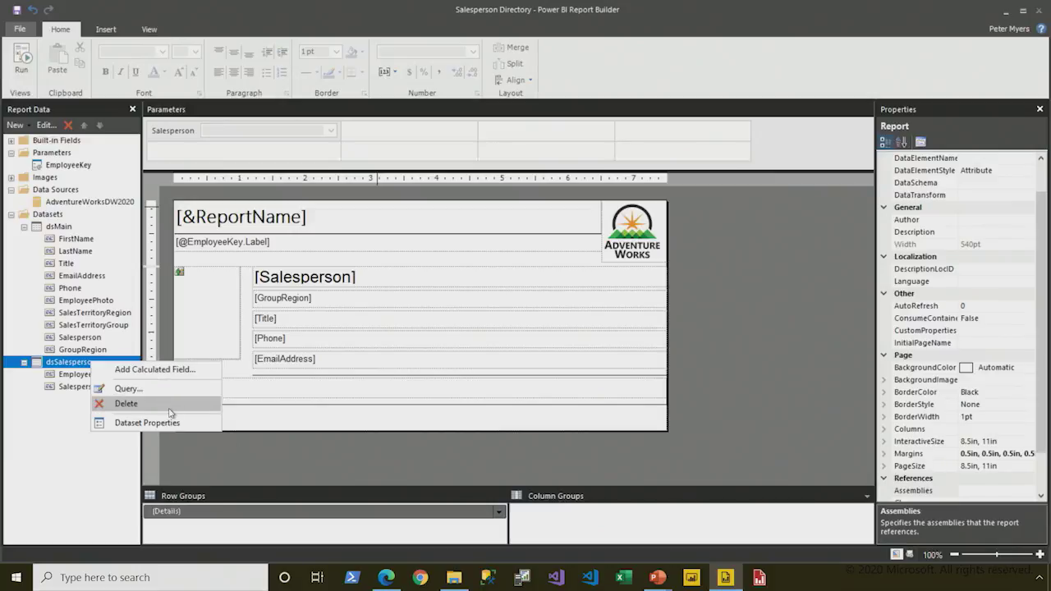
left_click(173, 424)
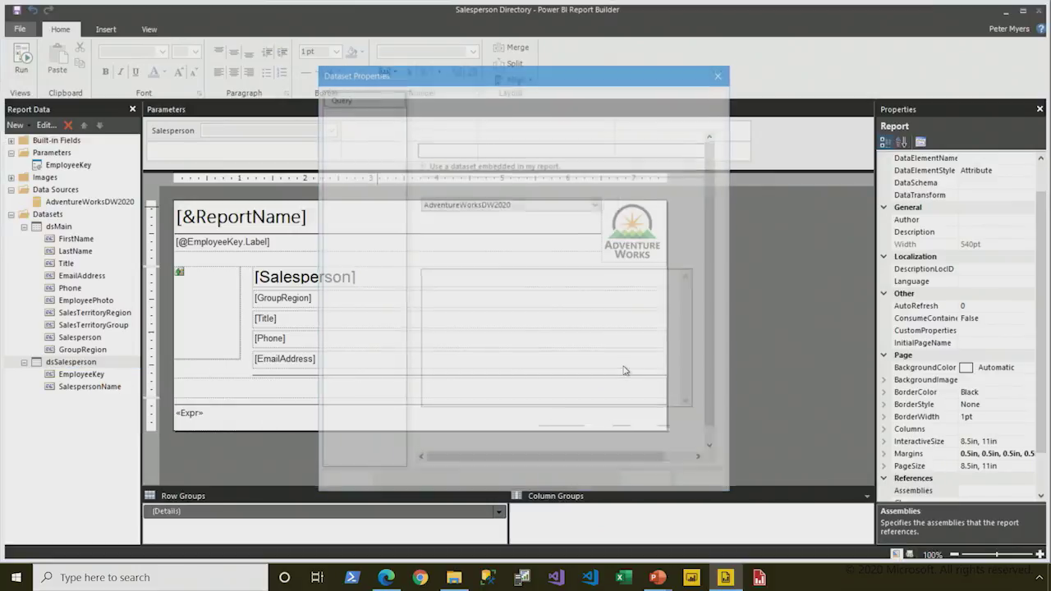
left_click(643, 421)
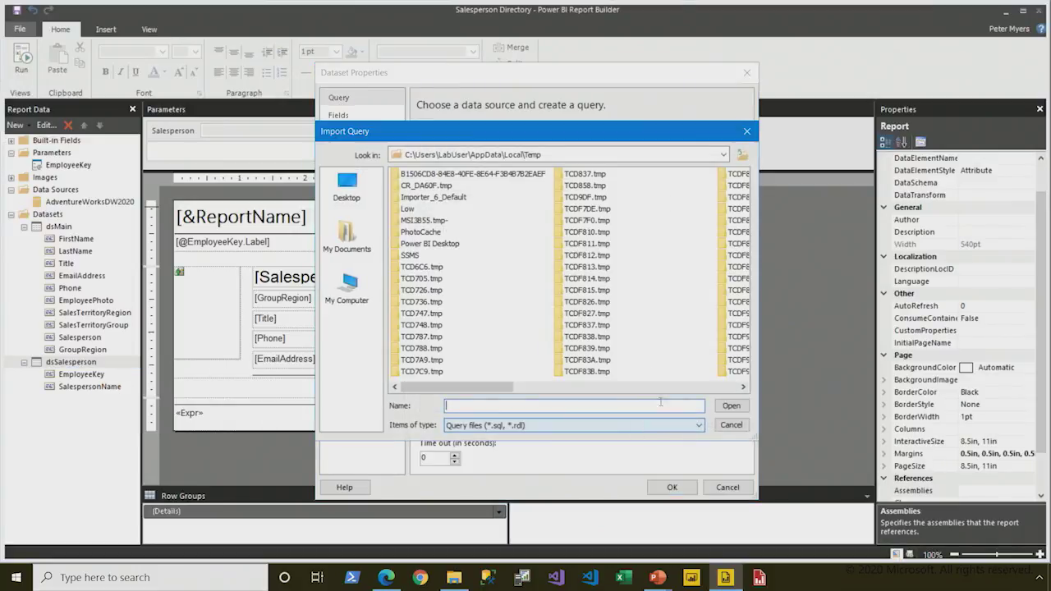
left_click(347, 300)
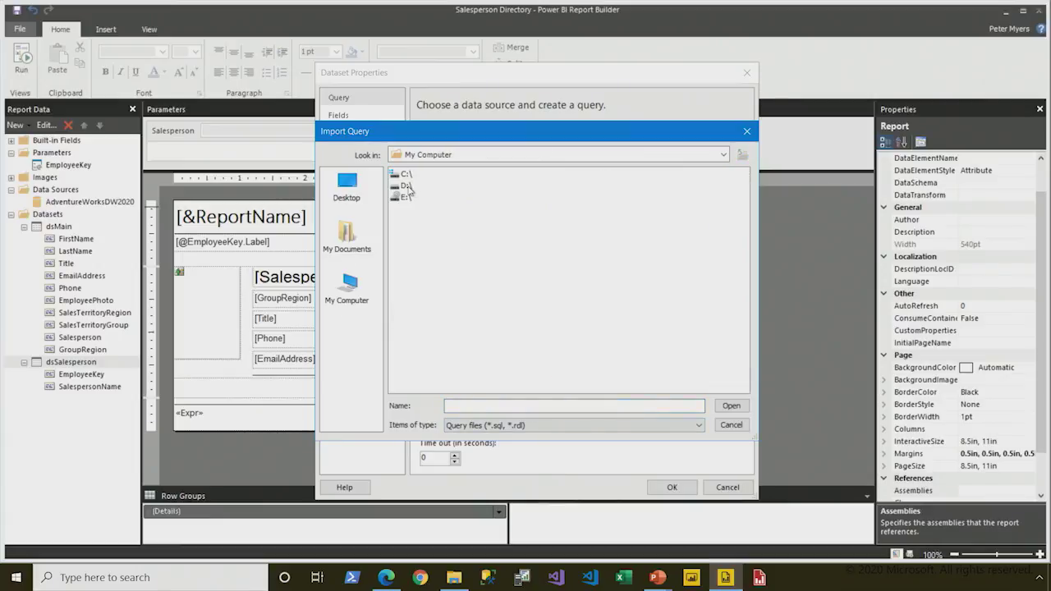
double_click(414, 188)
double_click(420, 175)
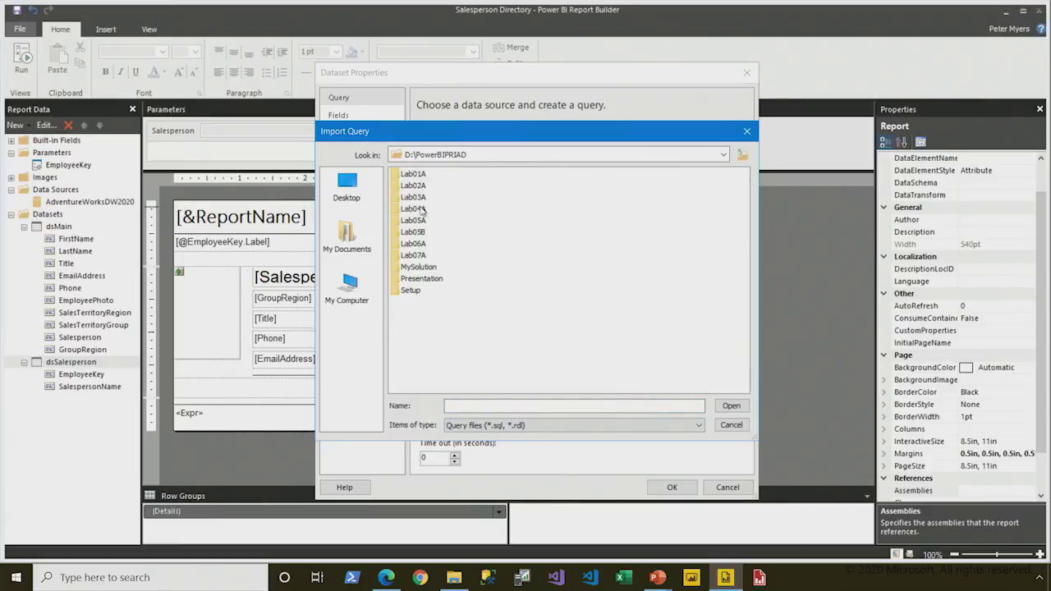
double_click(424, 209)
double_click(415, 174)
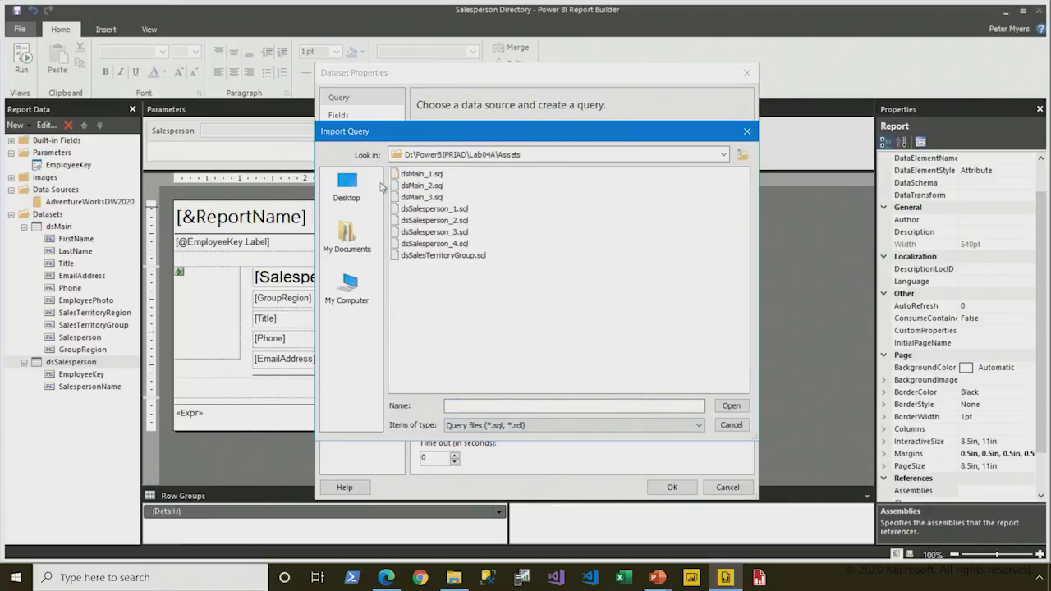
double_click(433, 222)
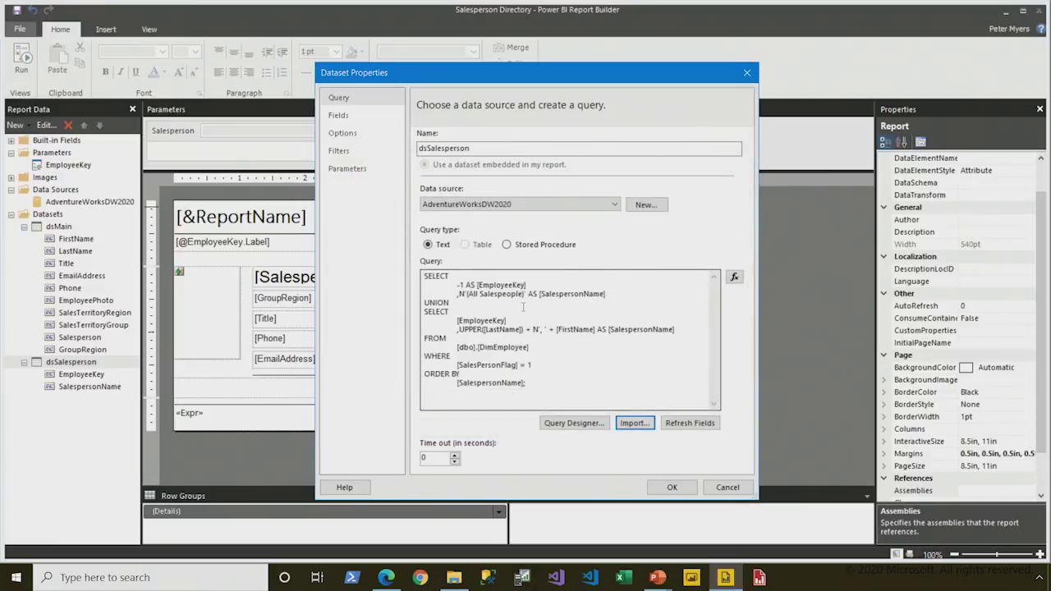
left_click_drag(700, 302, 345, 270)
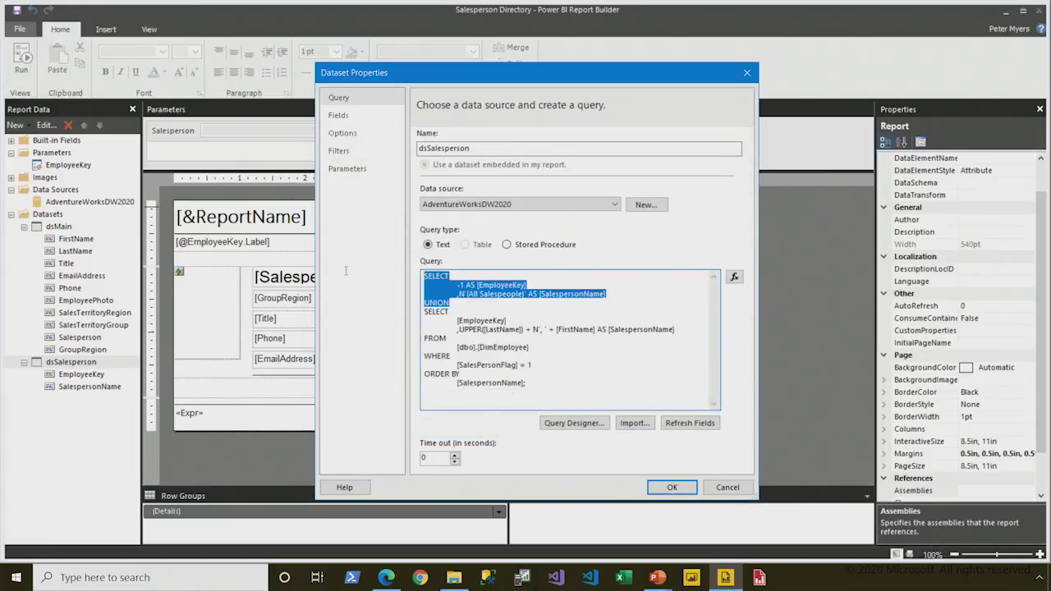
left_click_drag(621, 293, 346, 246)
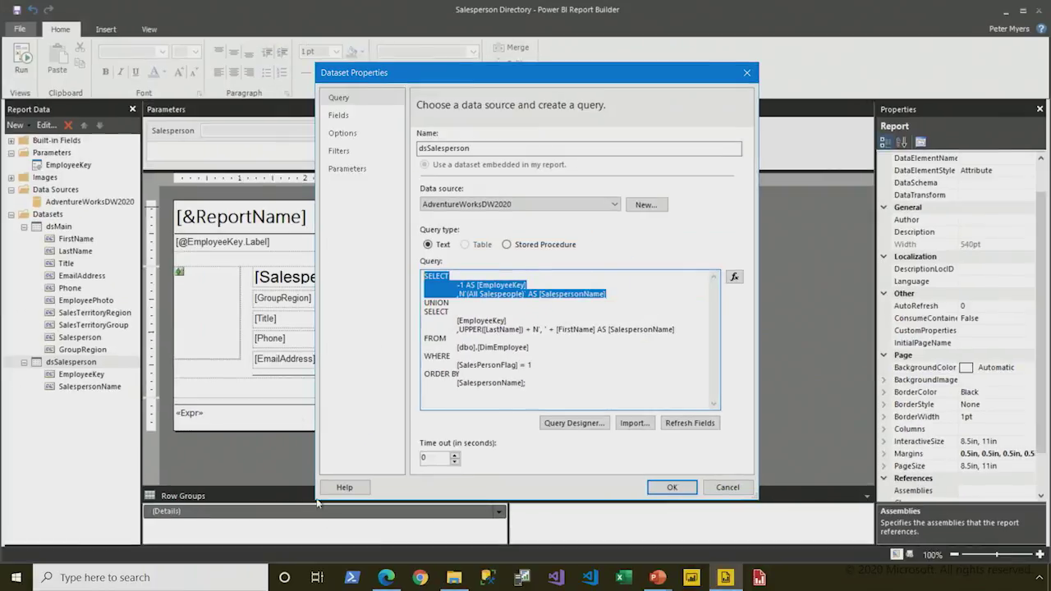
Save the dataset query and preview the report, confirming (All Salespeople) heads the Salesperson list.
left_click(669, 487)
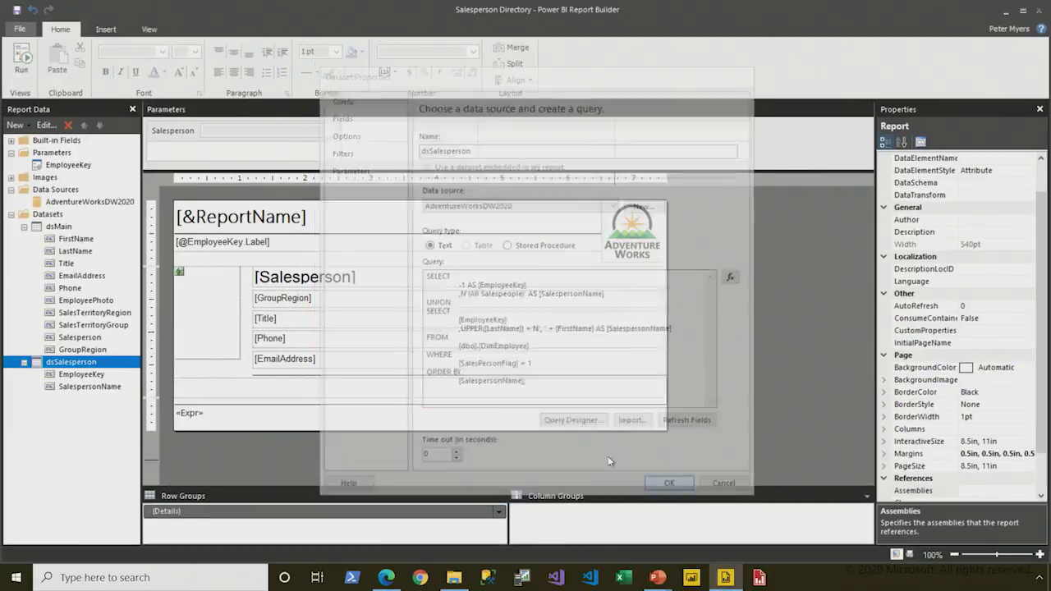
left_click(27, 72)
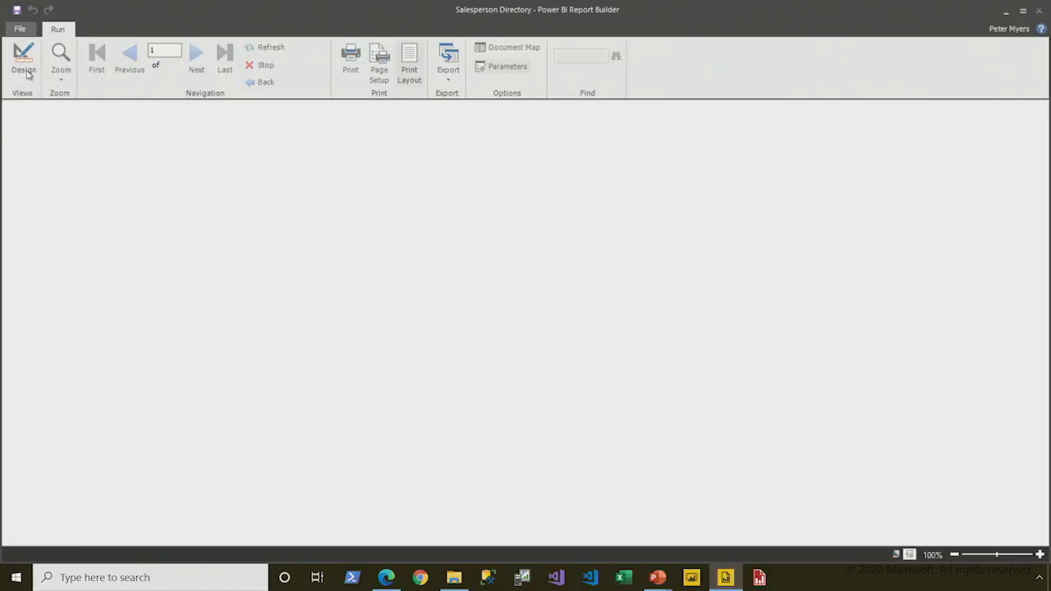
left_click(115, 111)
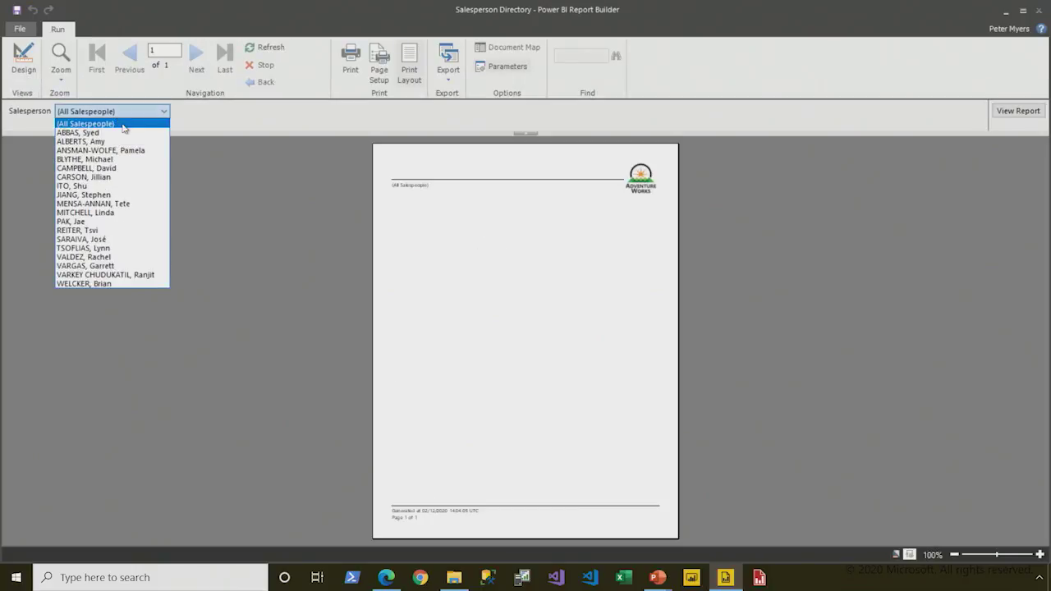
left_click(123, 124)
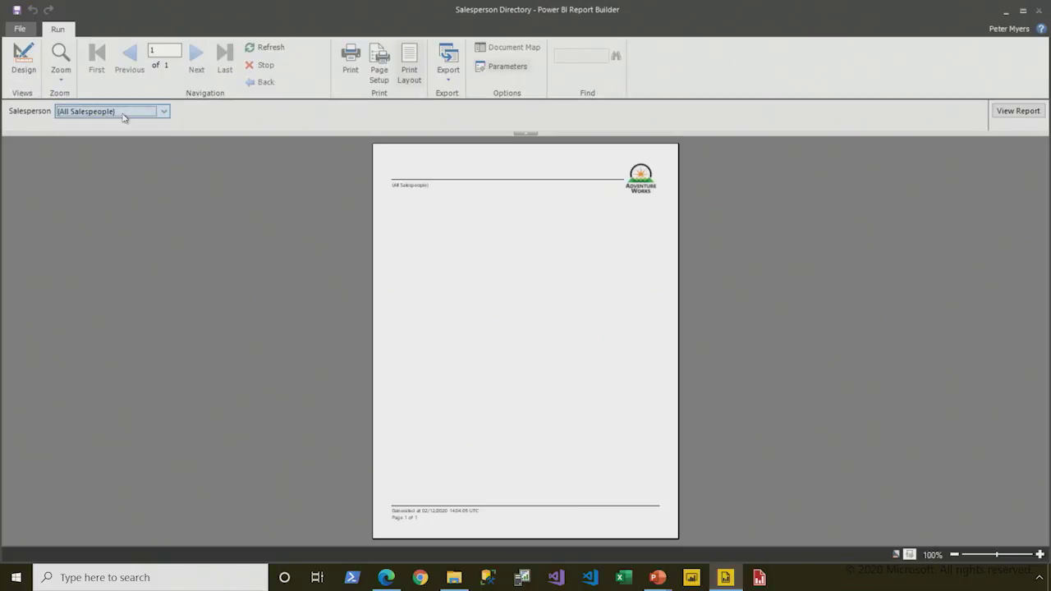
left_click(24, 62)
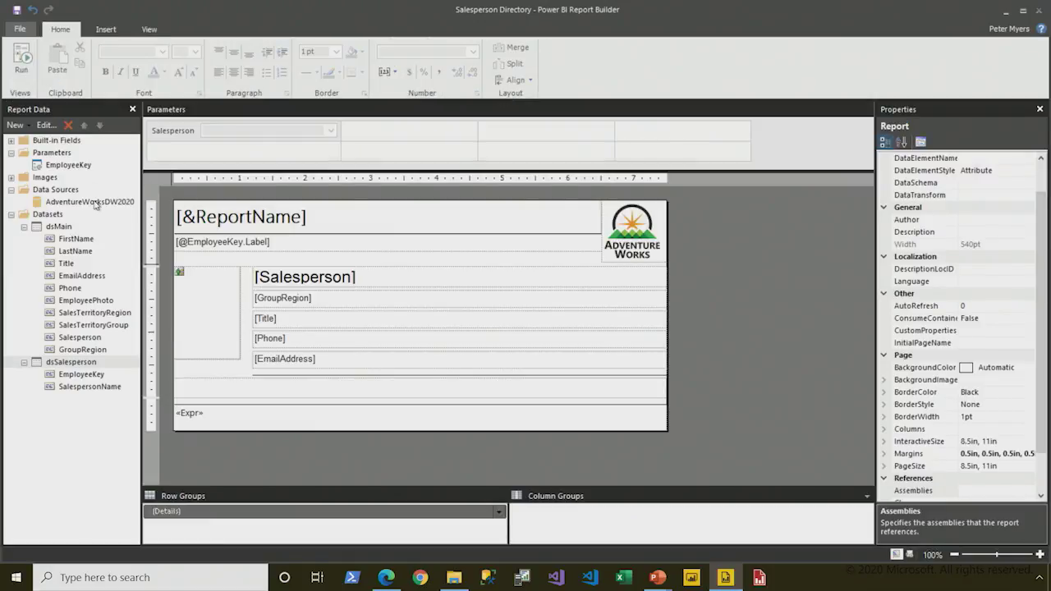
right_click(59, 230)
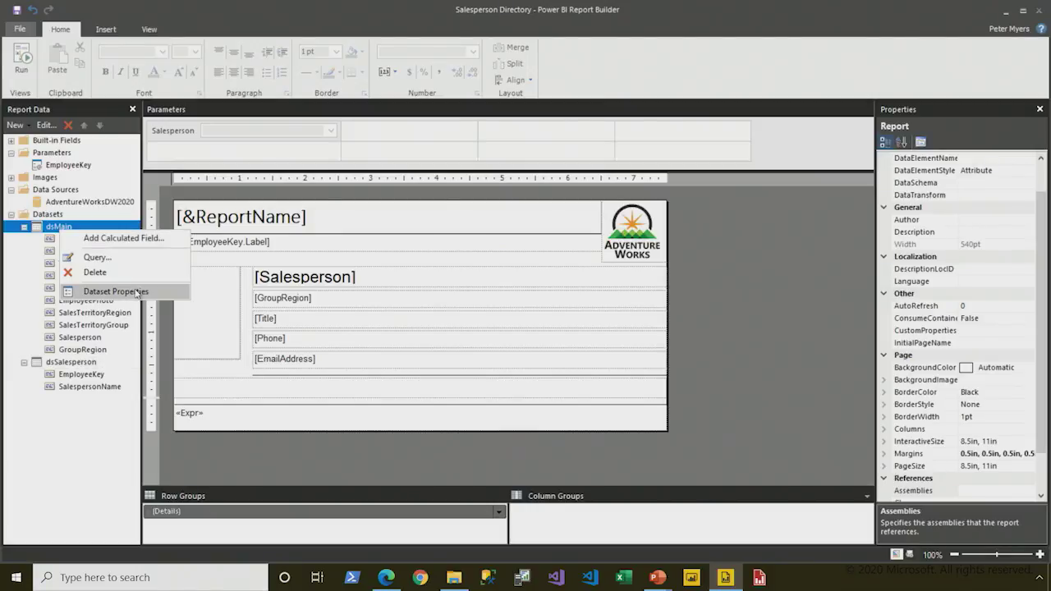
Import dsMain_1.sql from D:\PowerBIPRIAD\Lab04A\Assets as the dsMain dataset's query.
left_click(116, 291)
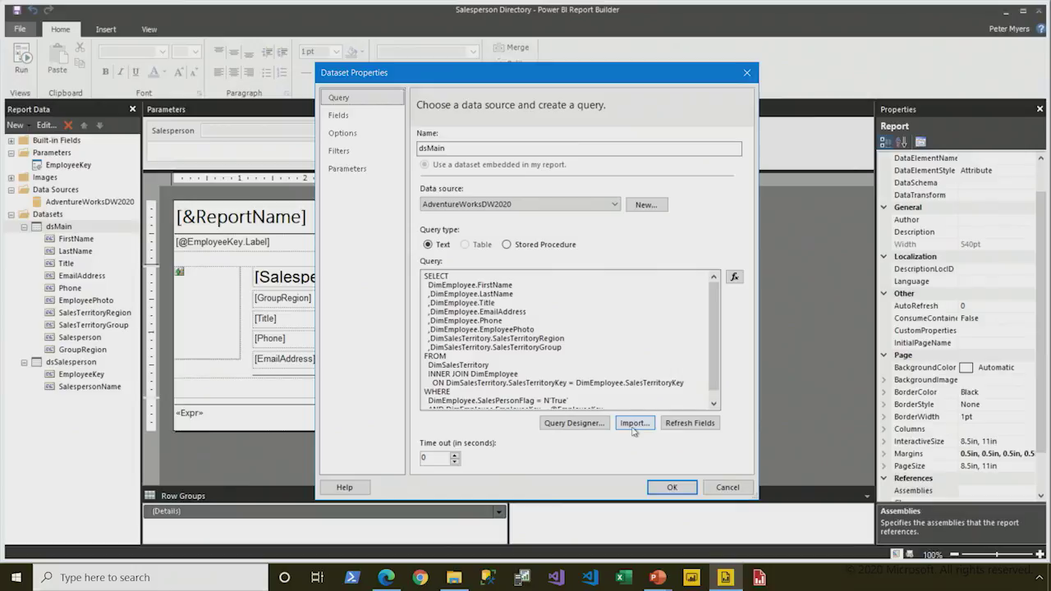
left_click(633, 424)
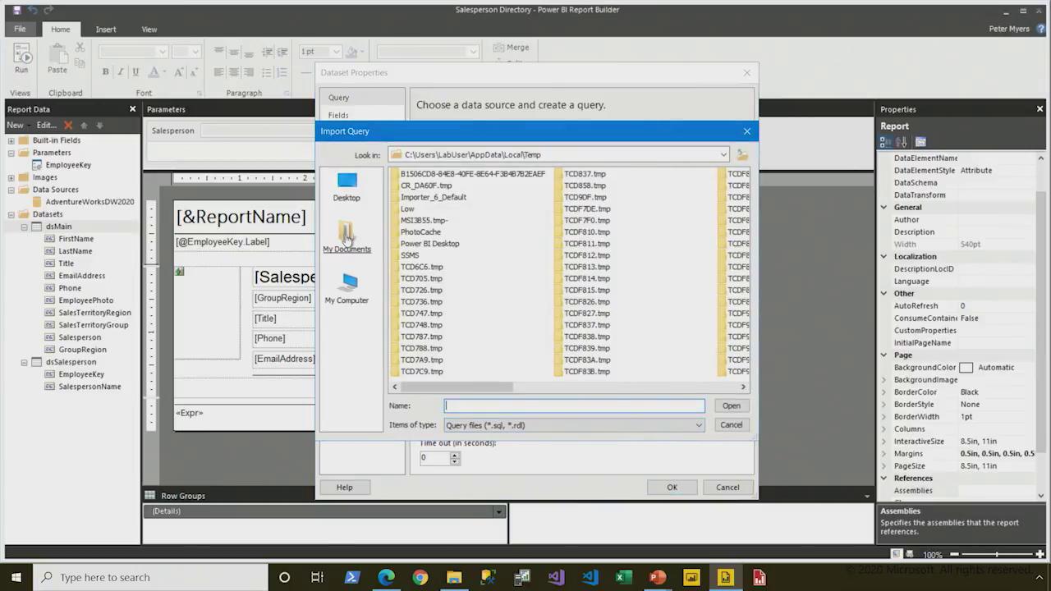
left_click(350, 304)
double_click(409, 185)
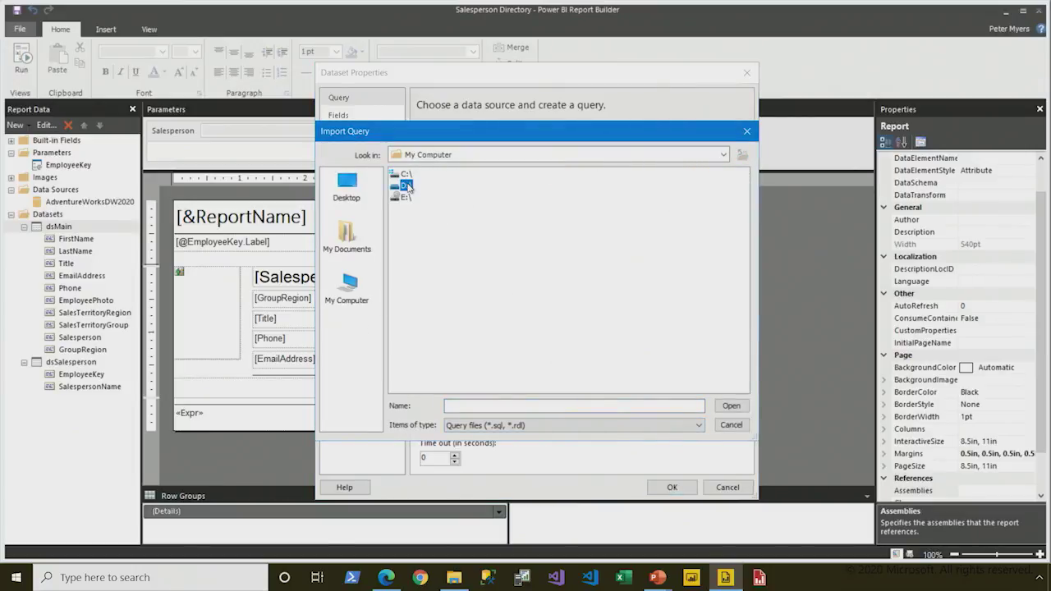
double_click(411, 175)
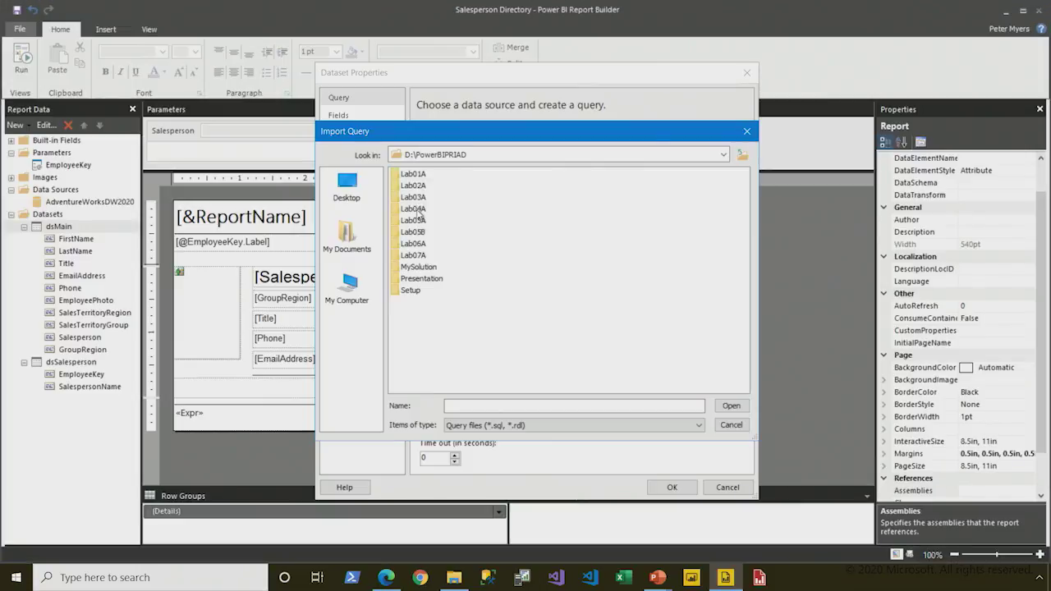
double_click(419, 208)
double_click(419, 183)
double_click(427, 174)
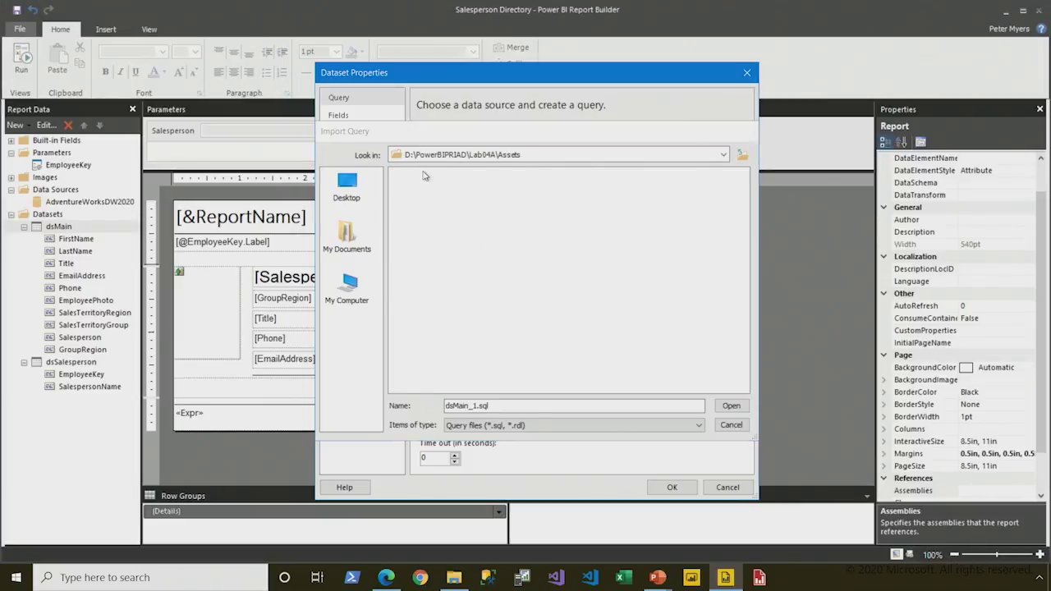
scroll(575, 336, "down", 1)
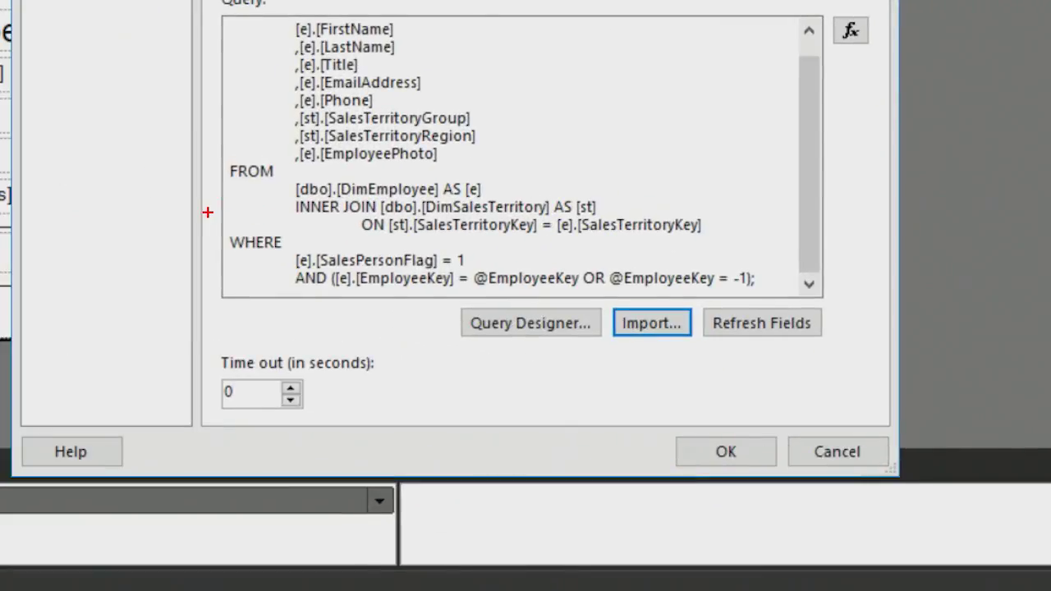
left_click_drag(137, 232, 295, 277)
left_click_drag(407, 267, 469, 268)
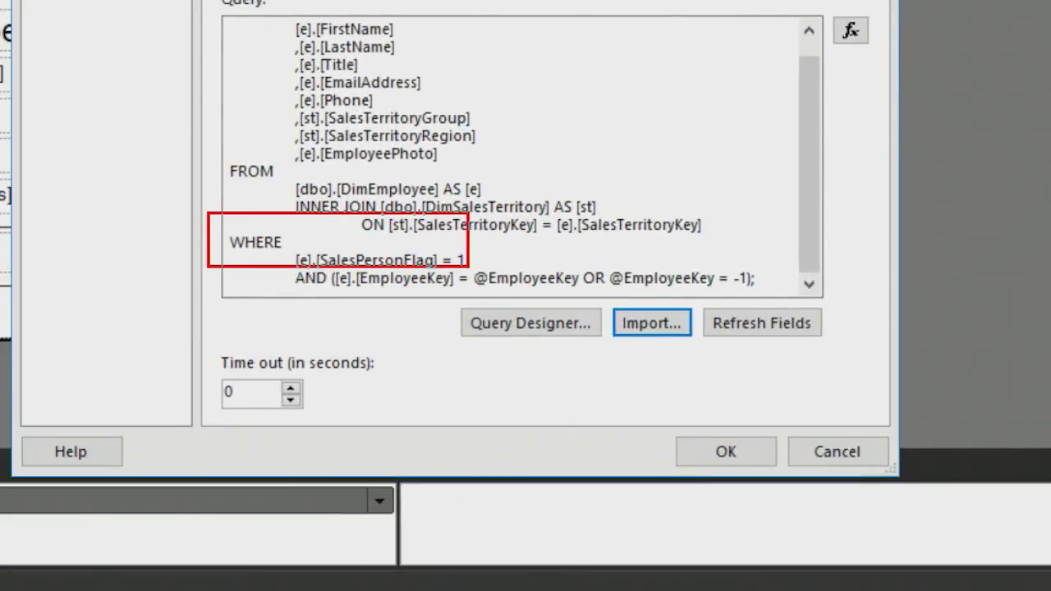
left_click_drag(469, 267, 777, 299)
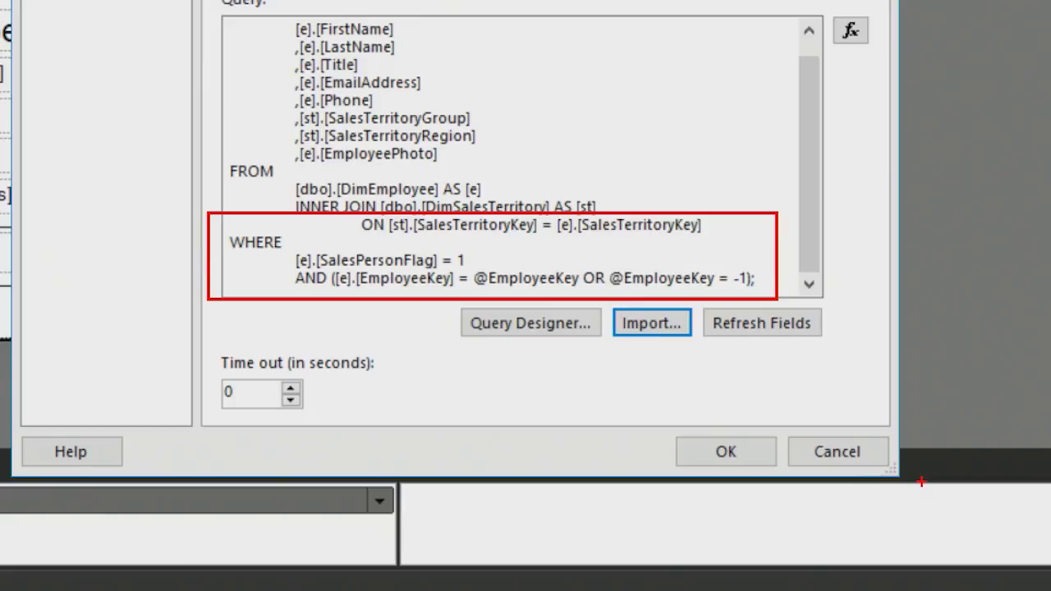
key("Escape")
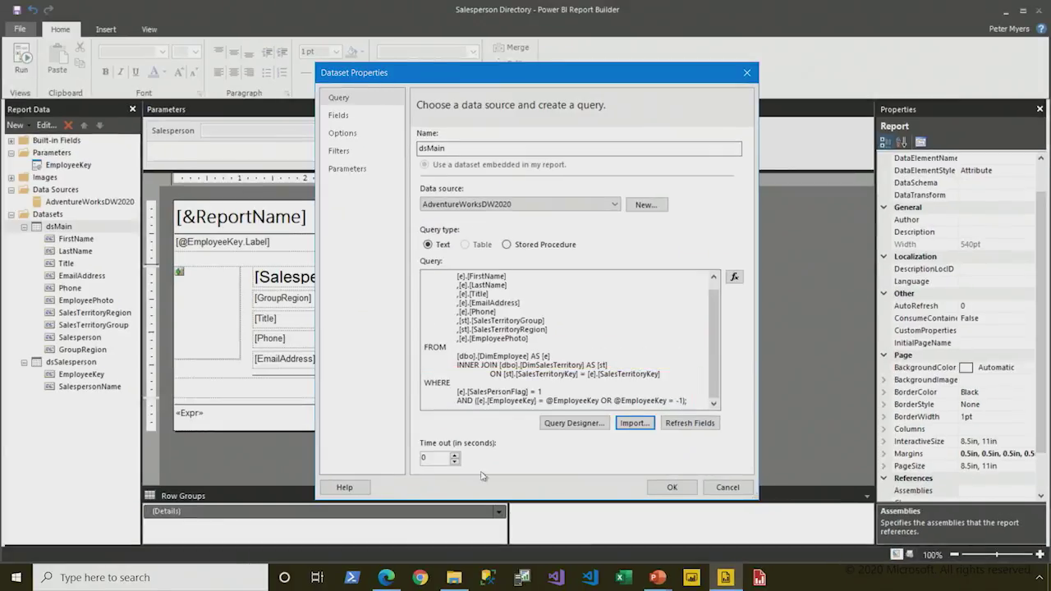
left_click(670, 489)
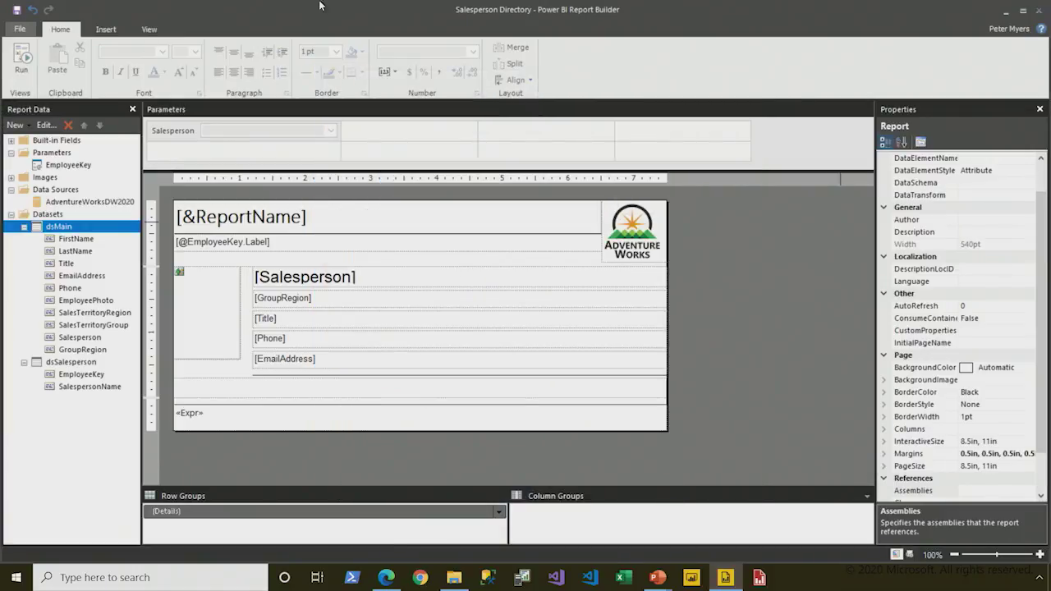
left_click(21, 71)
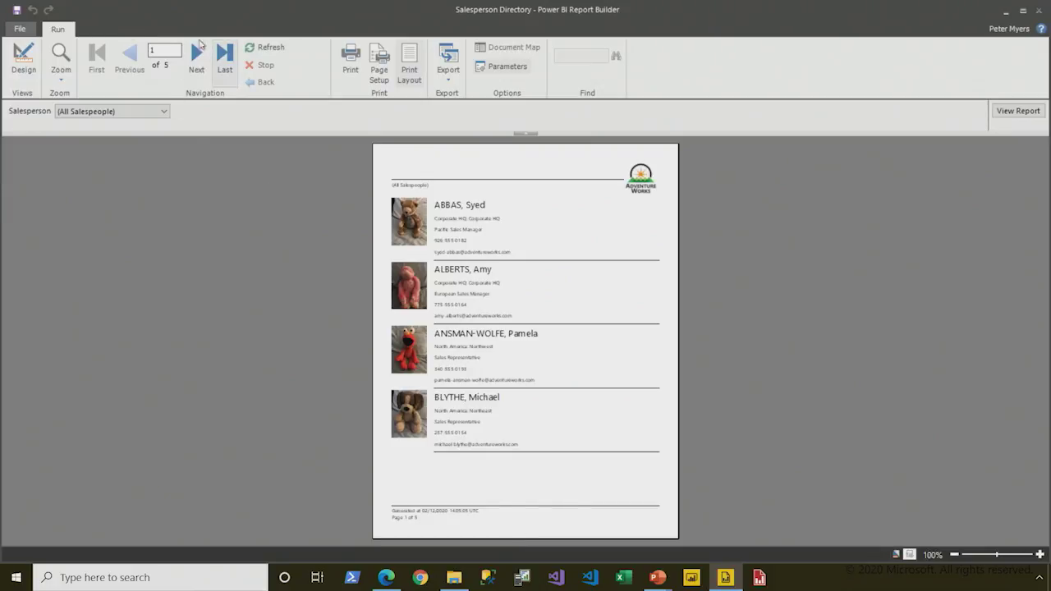
left_click(138, 112)
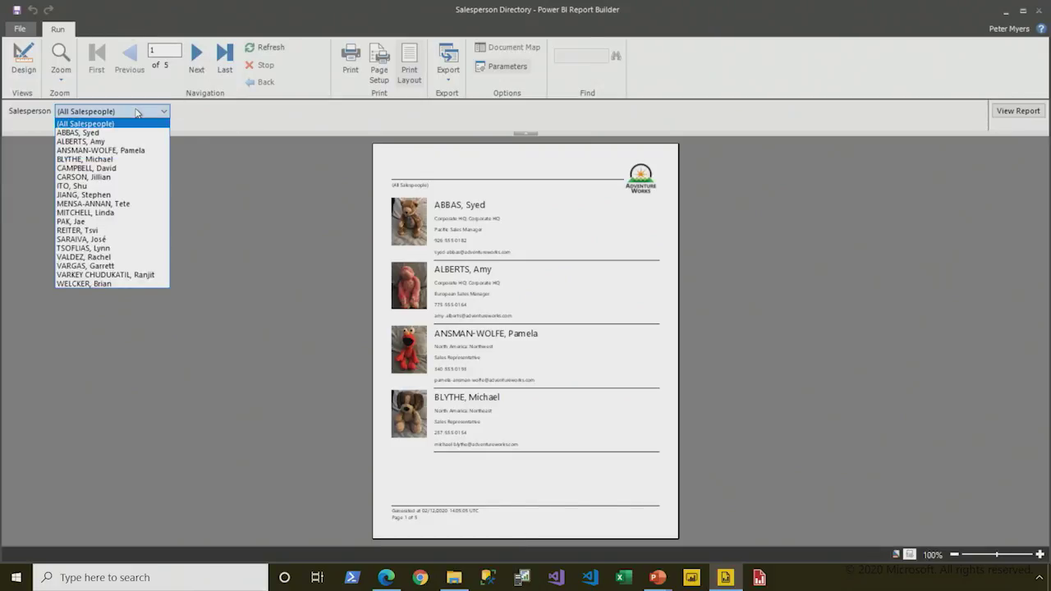
left_click(88, 240)
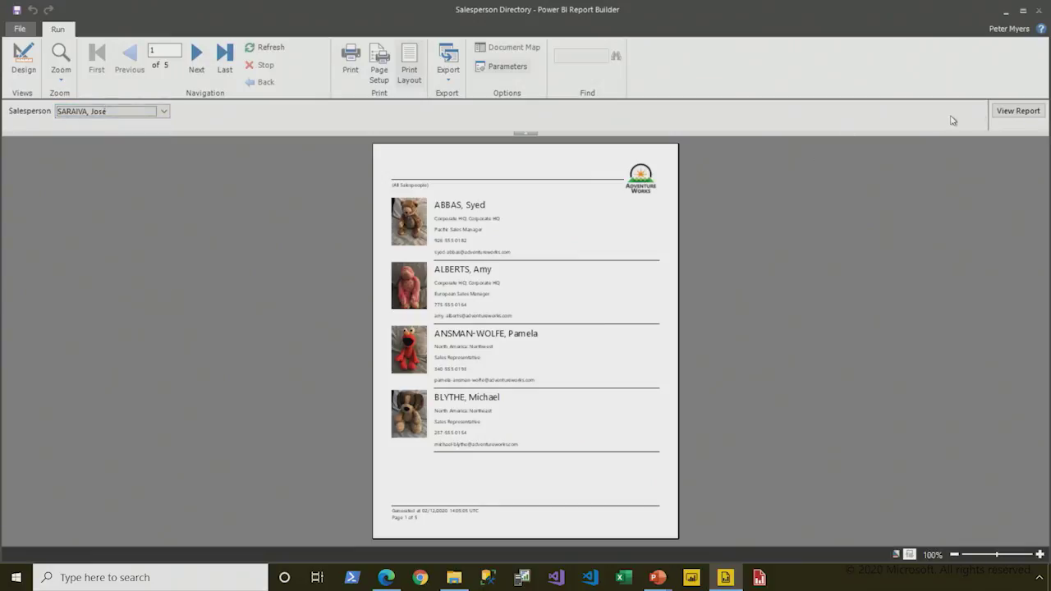
left_click(1016, 110)
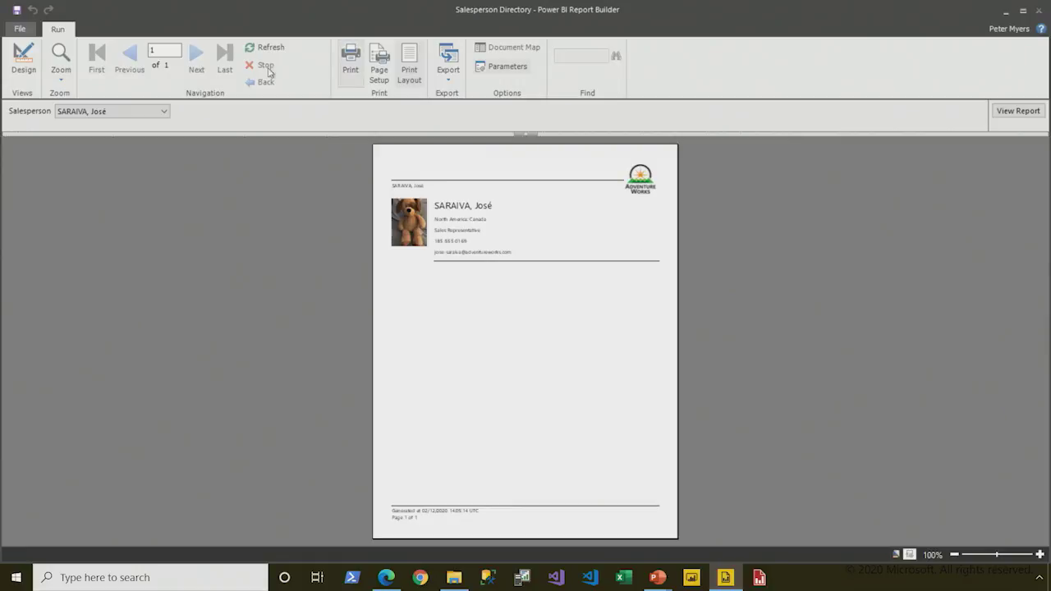
left_click(25, 62)
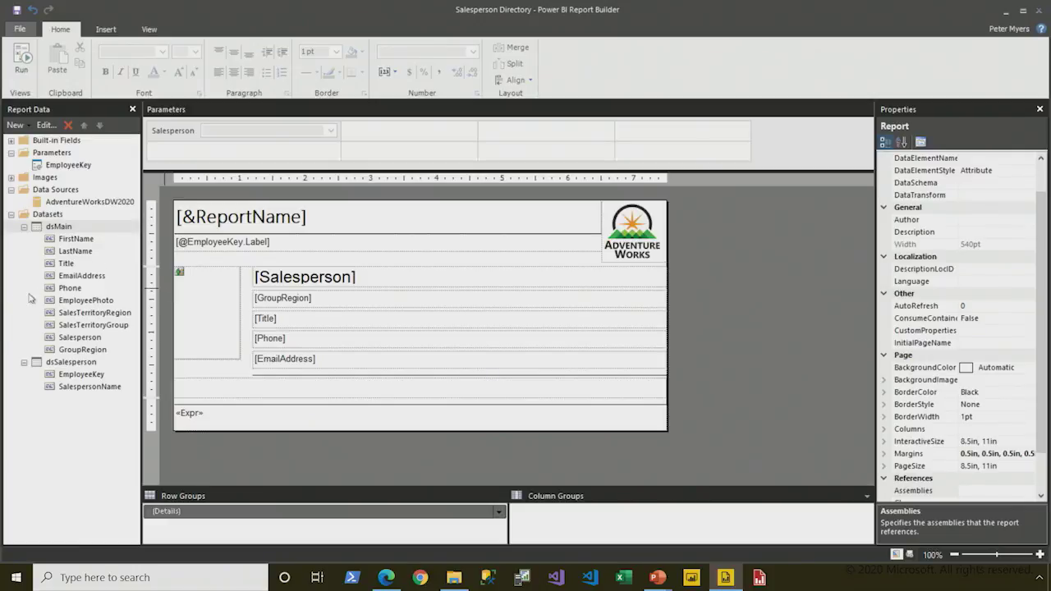
Import dsSalesperson_3.sql from the Lab04A Assets folder as the dsSalesperson query.
right_click(68, 364)
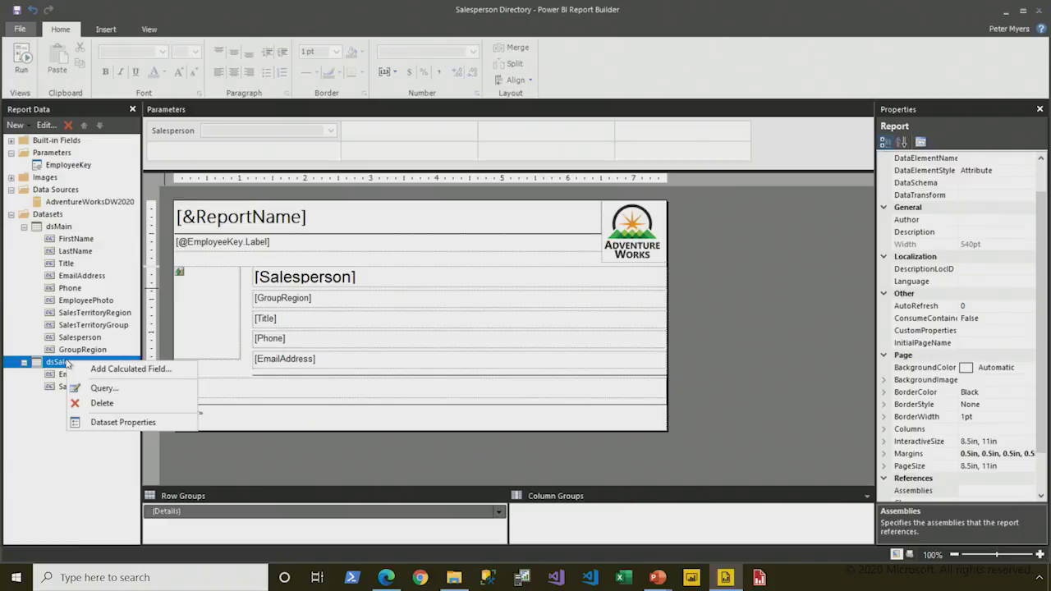
left_click(154, 420)
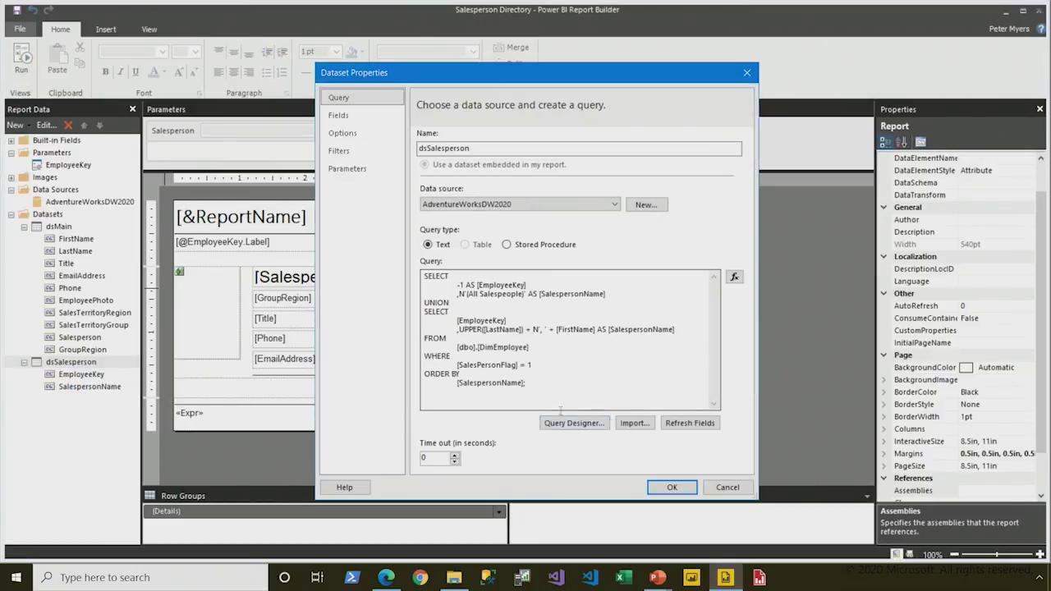
left_click(633, 423)
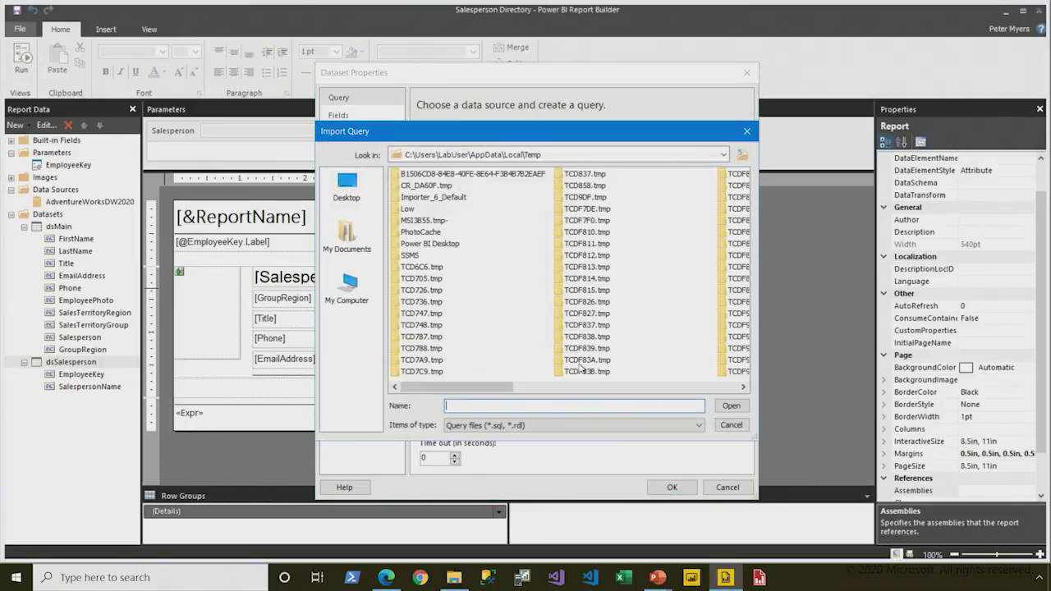
left_click(361, 301)
double_click(405, 185)
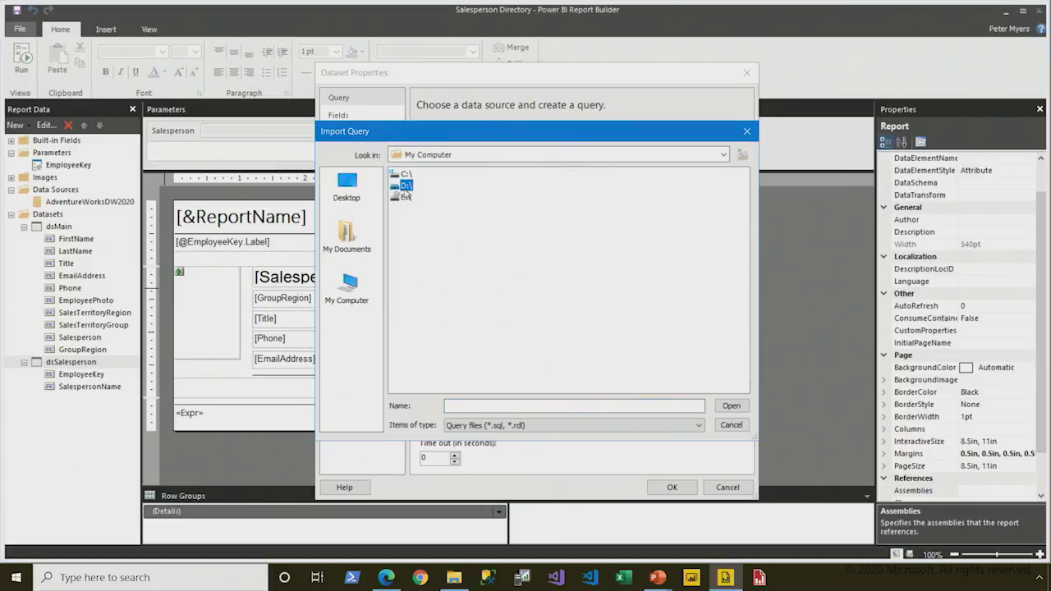
double_click(417, 174)
double_click(417, 210)
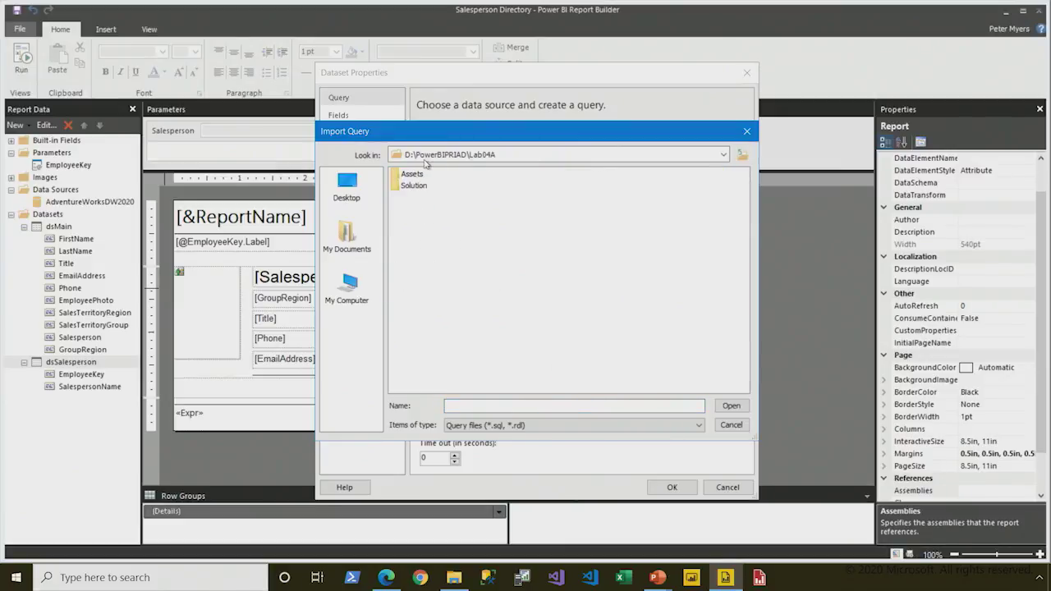
double_click(413, 174)
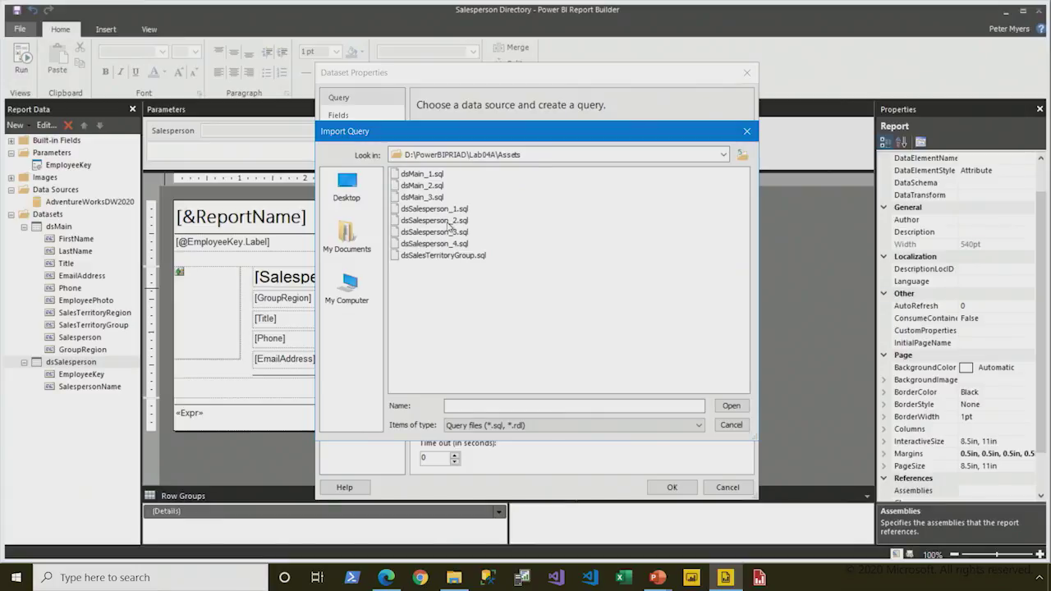
double_click(448, 233)
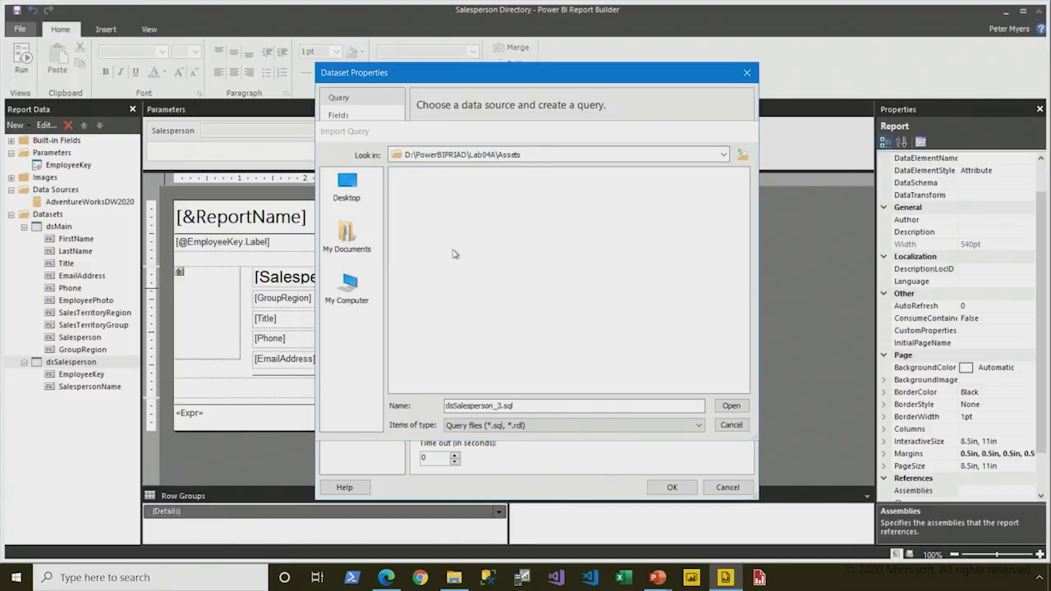
scroll(715, 336, "down", 1)
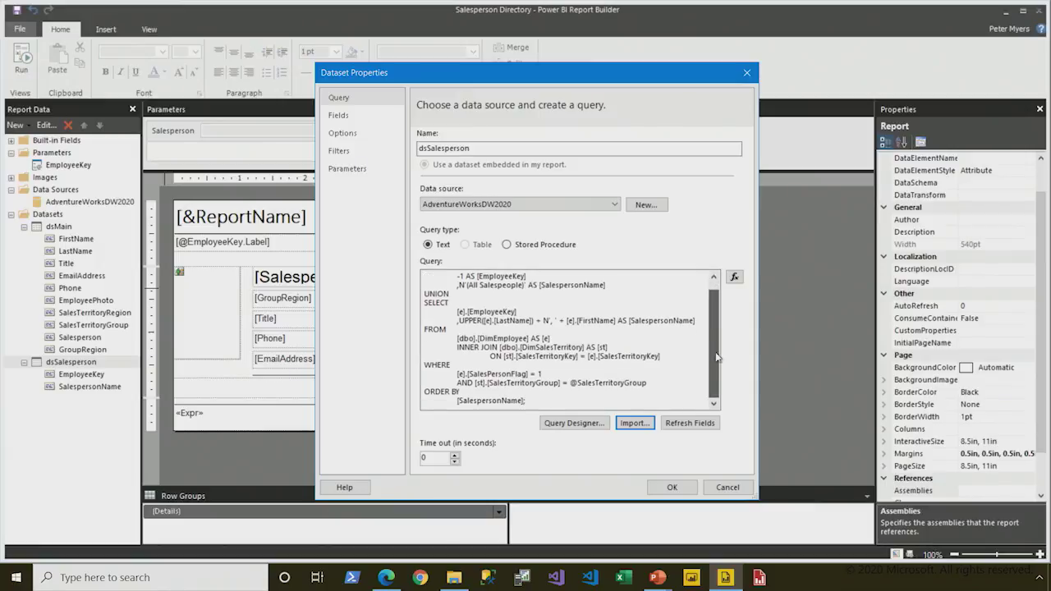
left_click_drag(756, 497, 822, 544)
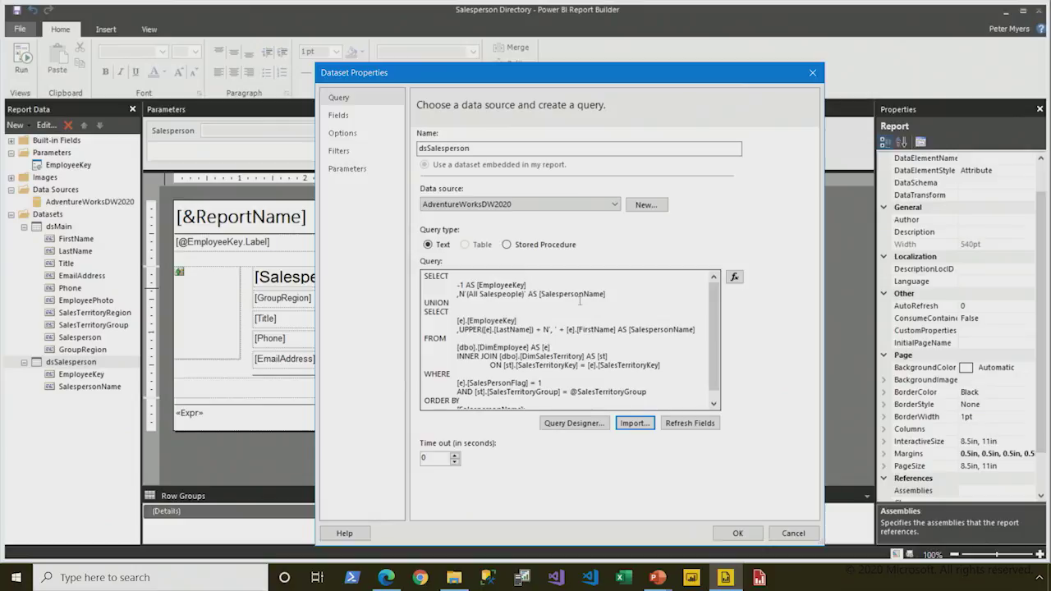
left_click_drag(623, 296, 402, 273)
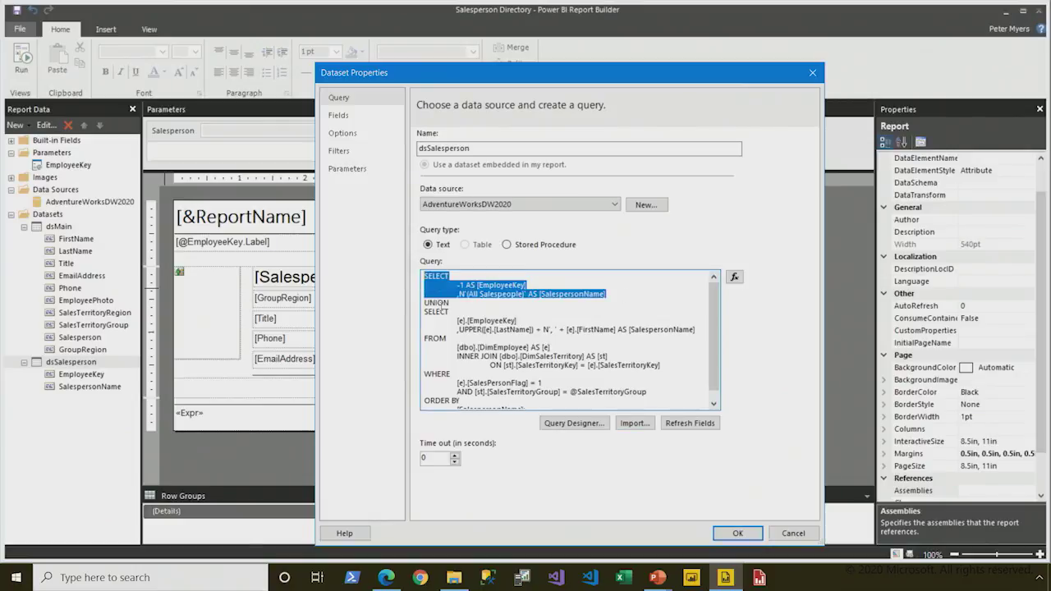
left_click_drag(542, 383, 422, 311)
left_click_drag(656, 394, 428, 392)
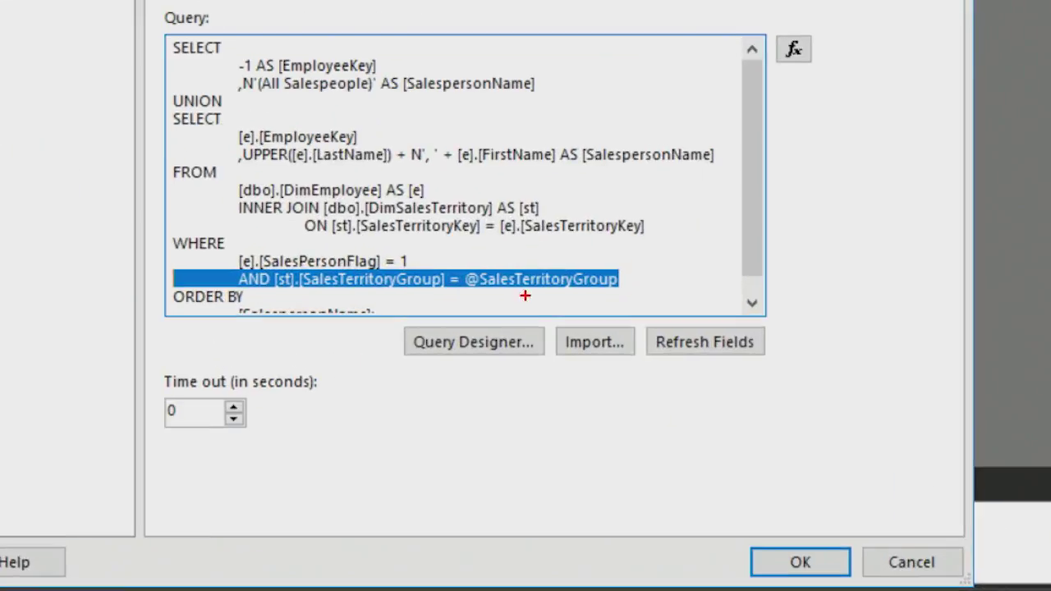
mouse_move(462, 256)
left_mouse_down()
mouse_move(637, 308)
mouse_move(631, 301)
left_mouse_up()
key("Escape")
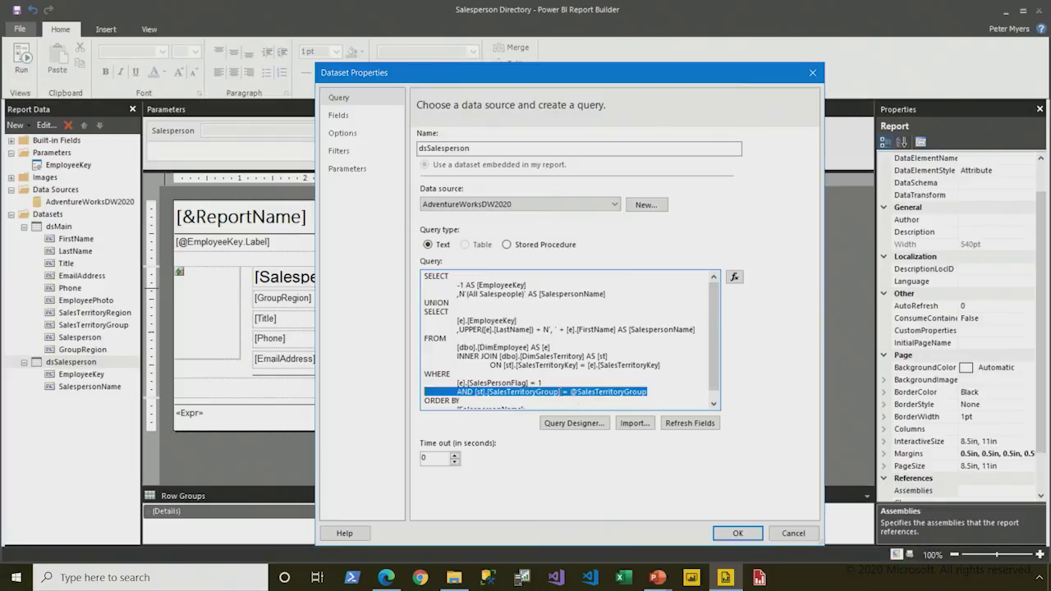
left_click(732, 530)
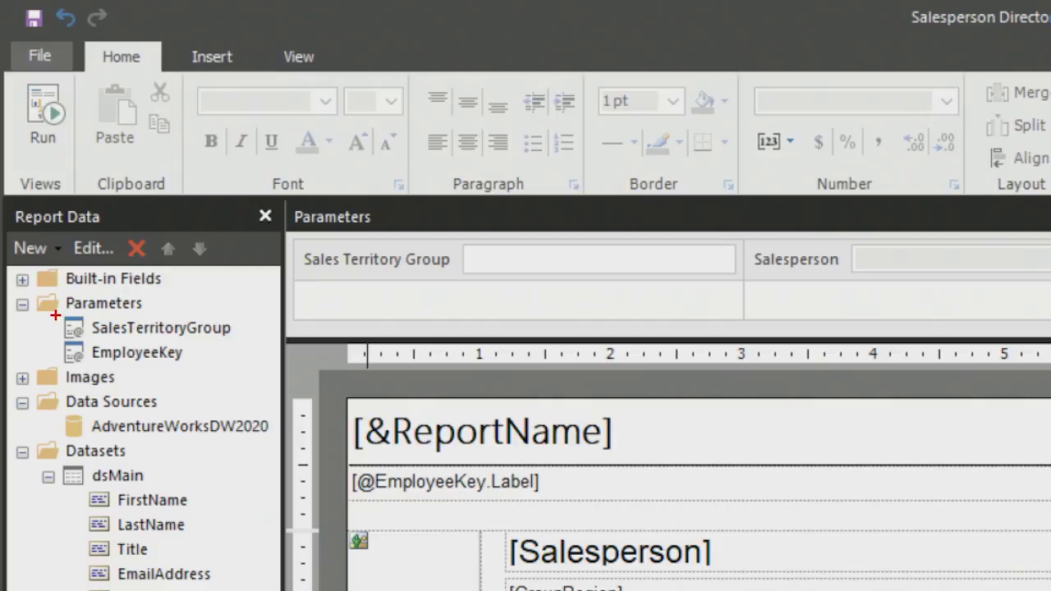
left_click_drag(52, 300, 252, 337)
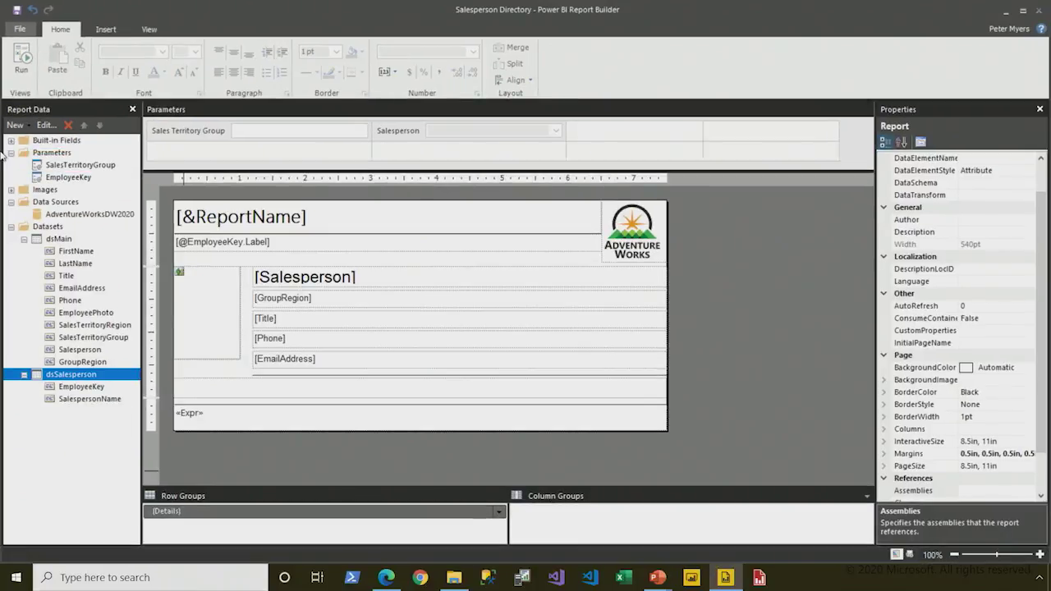
left_click(84, 169)
Add a new dataset on the AdventureWorksDW2020 data source named dsSalesTerritoryGroup.
right_click(94, 215)
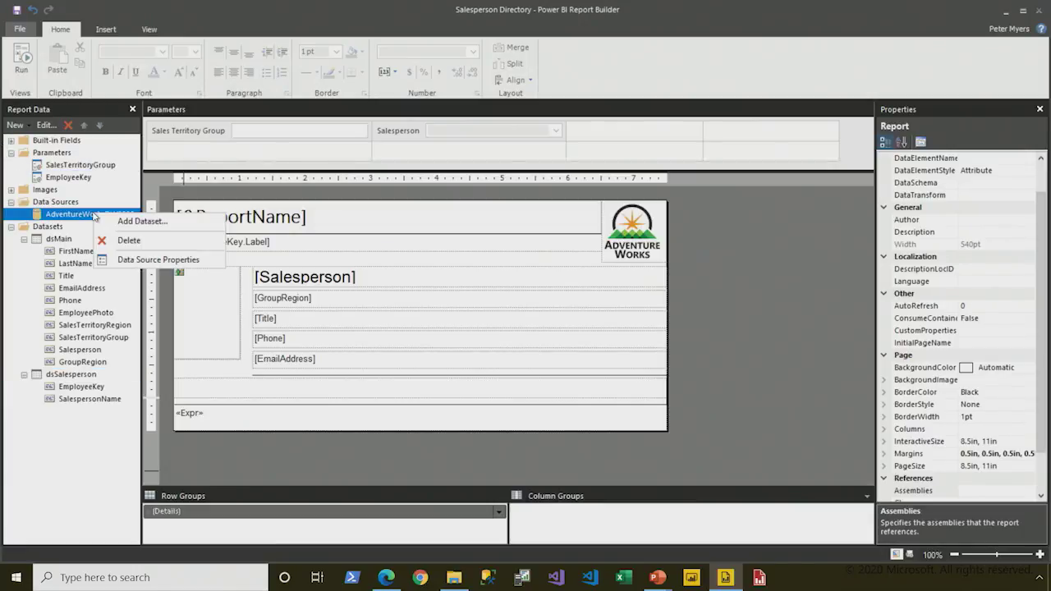
left_click(139, 221)
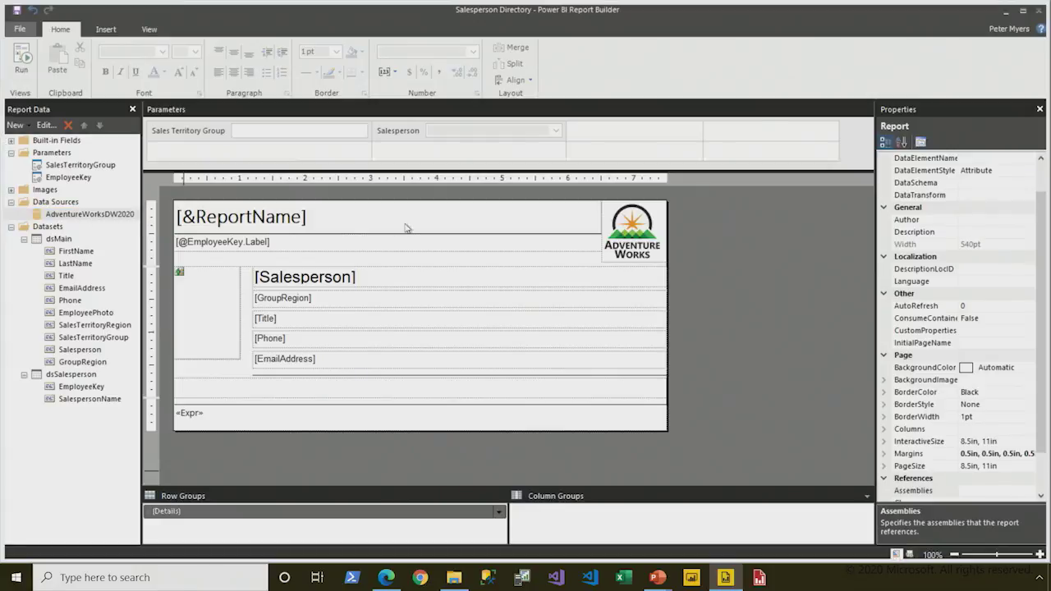
double_click(435, 147)
type("ds")
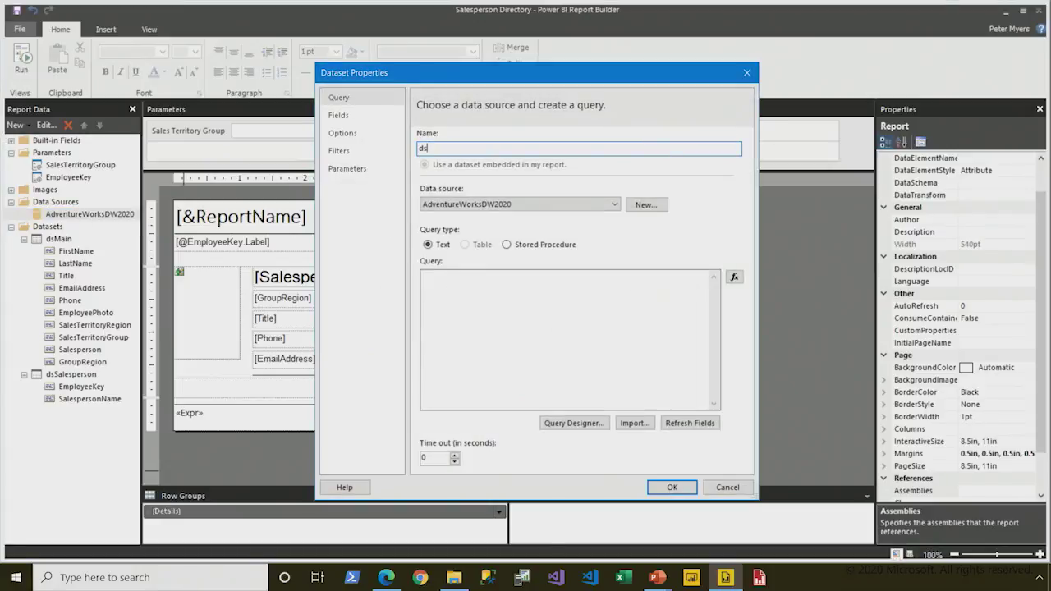
type("SalesterritoryGr")
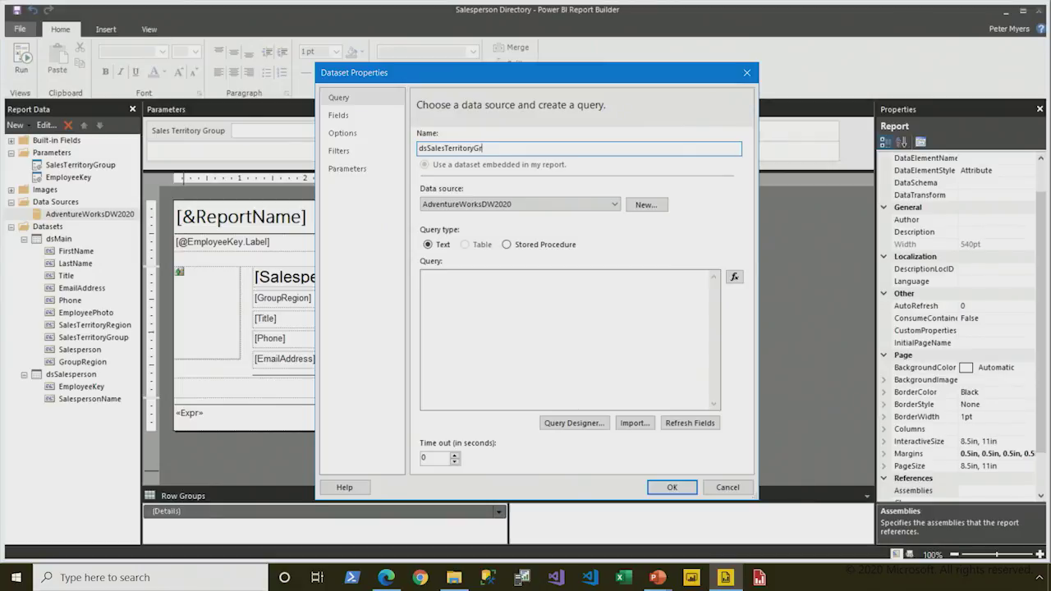
type("oup")
Import dsSalesTerritoryGroup.sql from D:\PowerBIPRIAD\Lab04A\Assets as its query and save the dataset.
left_click(620, 425)
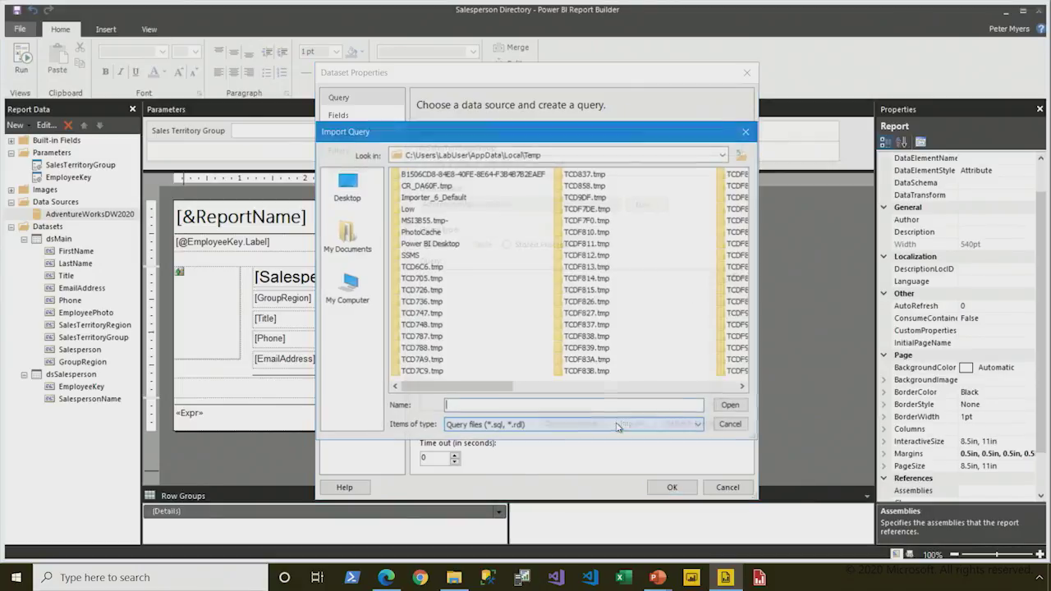
left_click(350, 289)
left_click(406, 186)
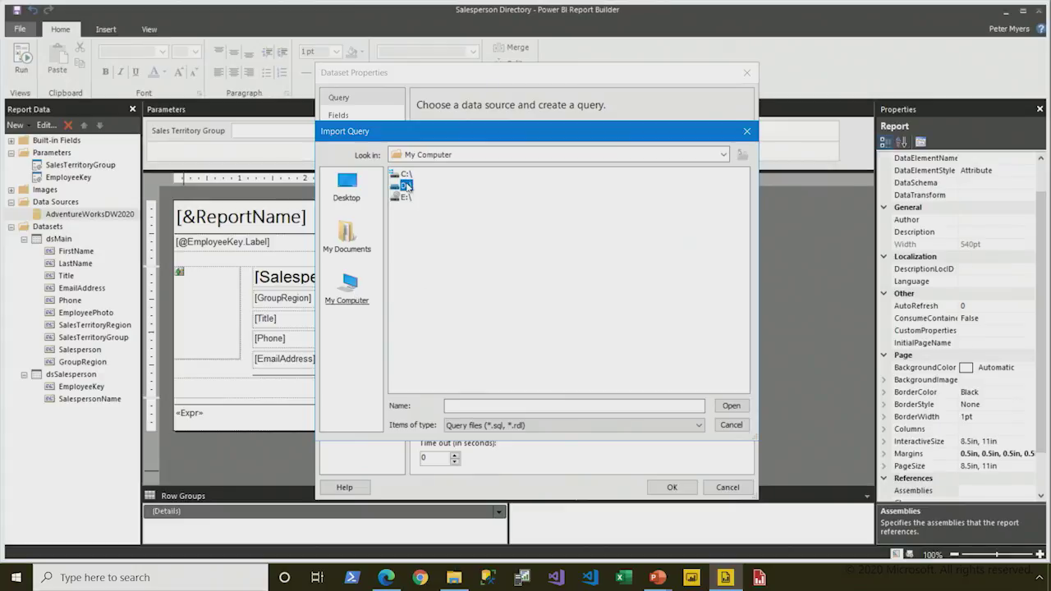
double_click(405, 185)
double_click(410, 174)
left_click(410, 210)
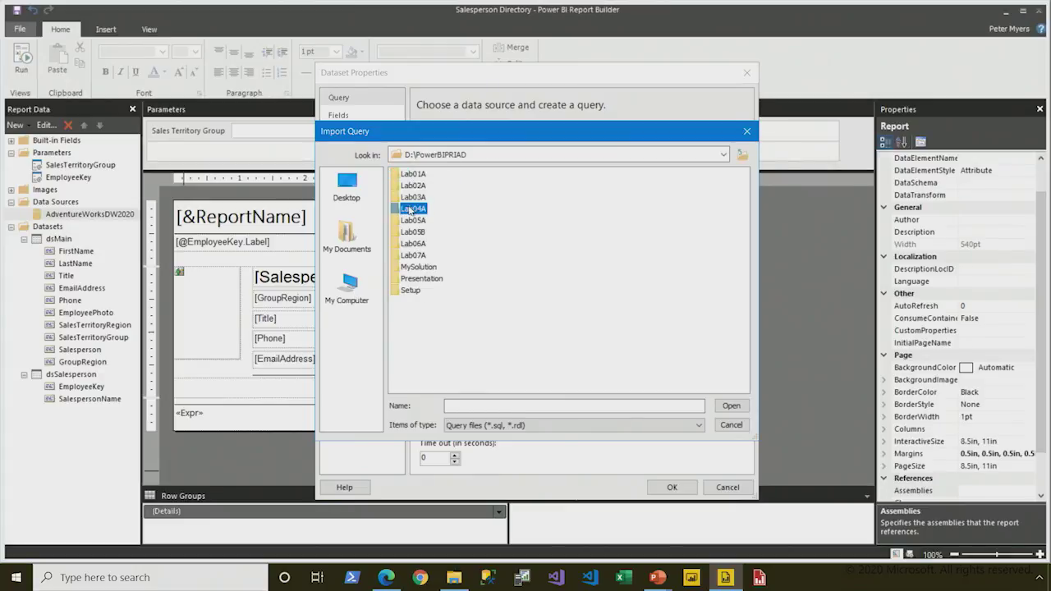
double_click(410, 210)
double_click(410, 174)
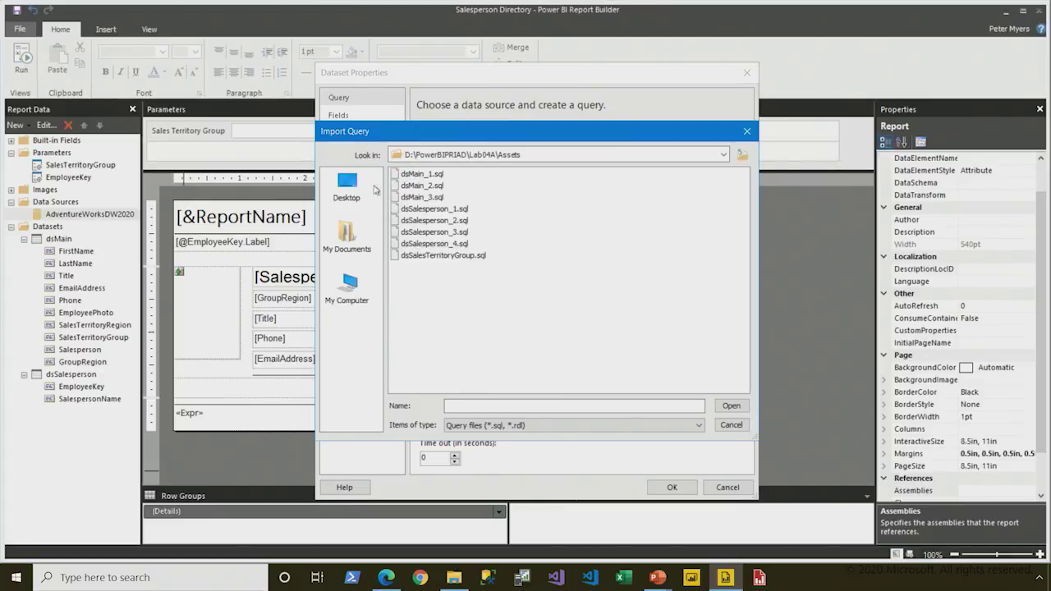
double_click(435, 255)
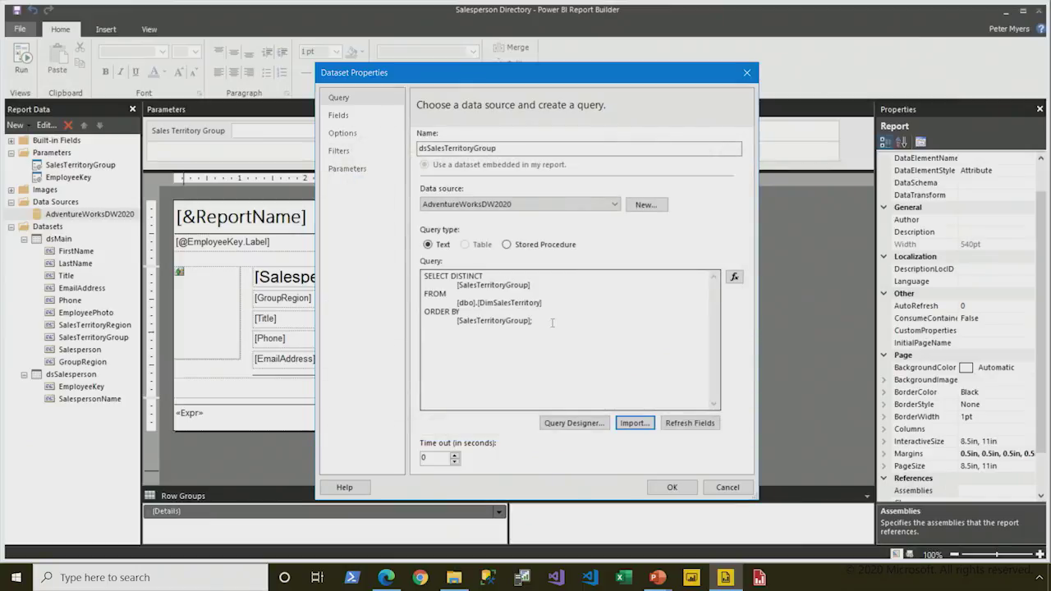
left_click_drag(553, 323, 417, 258)
left_click(519, 376)
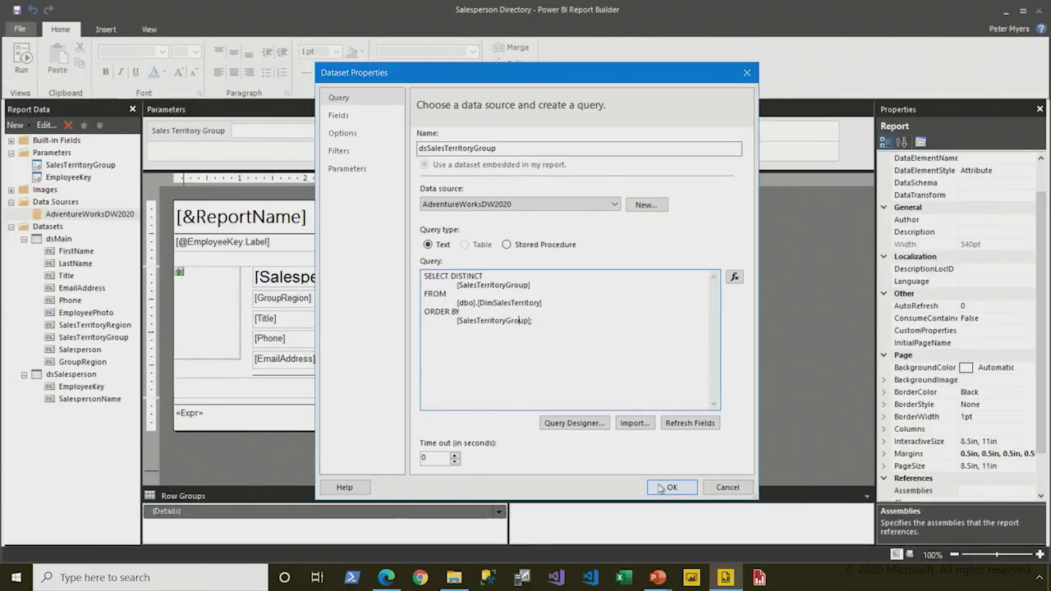
left_click(668, 553)
Change the SalesTerritoryGroup parameter's prompt to 'Group'.
left_click(109, 167)
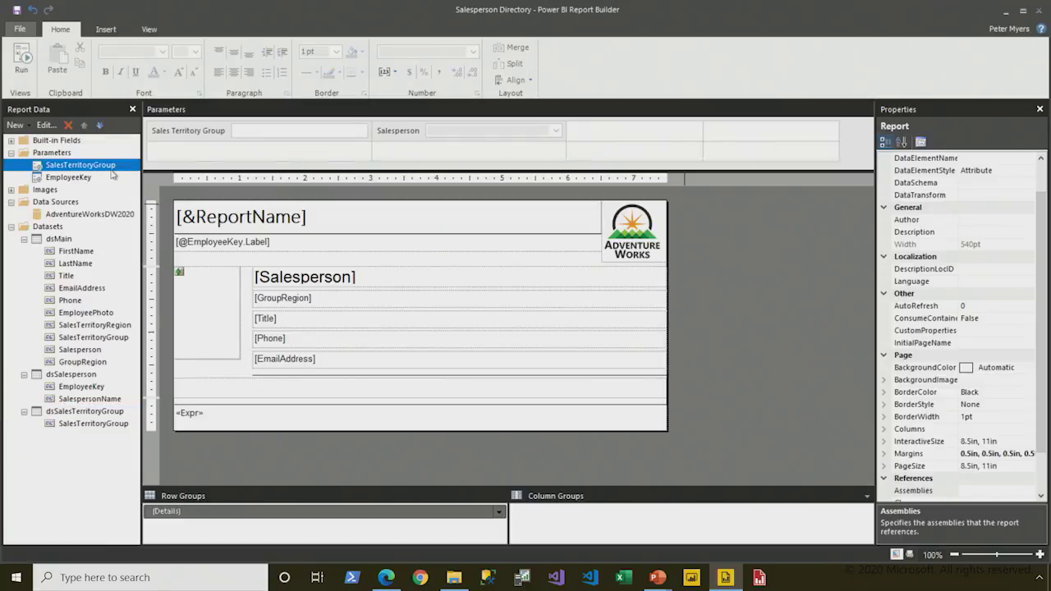
right_click(109, 168)
left_click(182, 194)
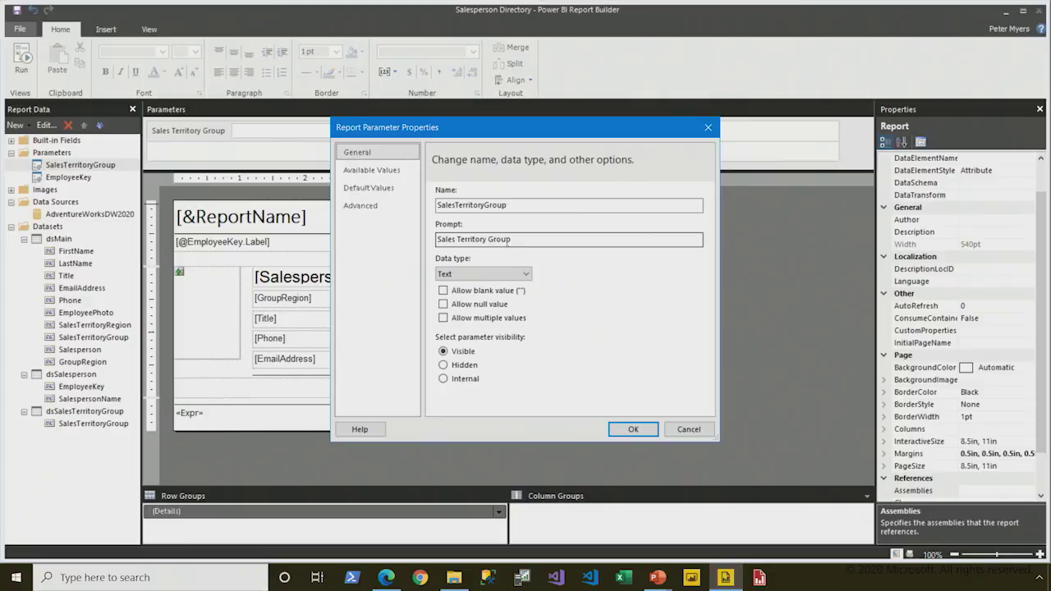
left_click_drag(489, 239, 388, 240)
key("BackSpace")
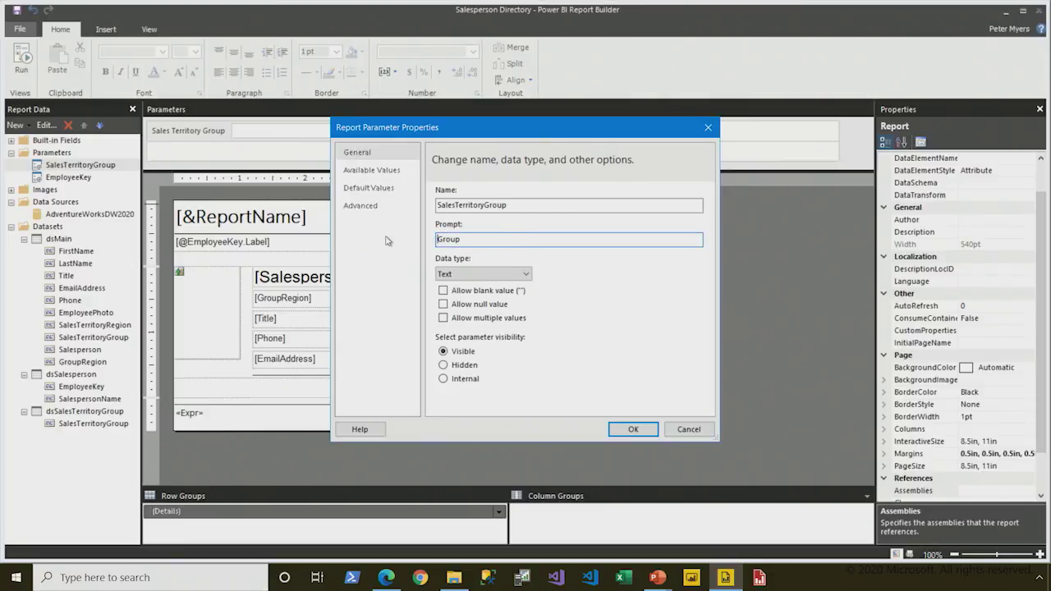
Take its available values from dsSalesTerritoryGroup, with SalesTerritoryGroup as both value and label field.
left_click(383, 172)
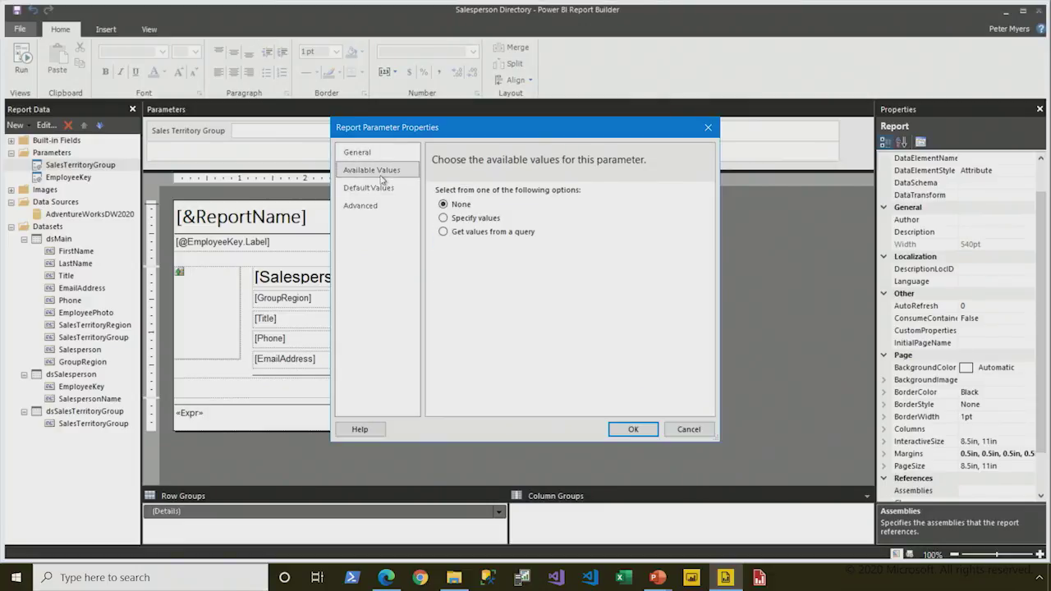
left_click(489, 233)
left_click(525, 279)
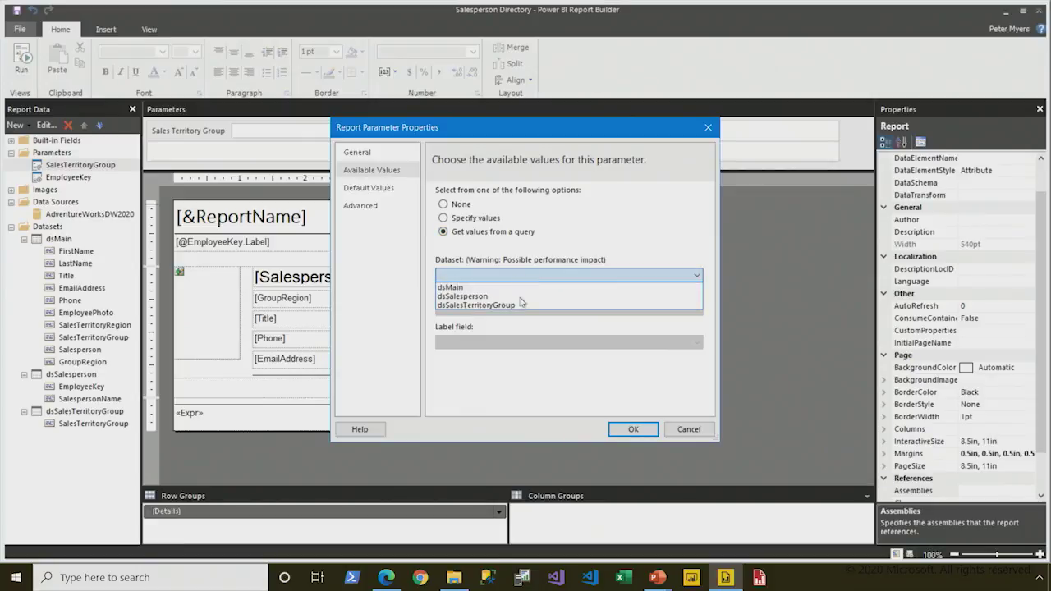
left_click(519, 306)
left_click(492, 309)
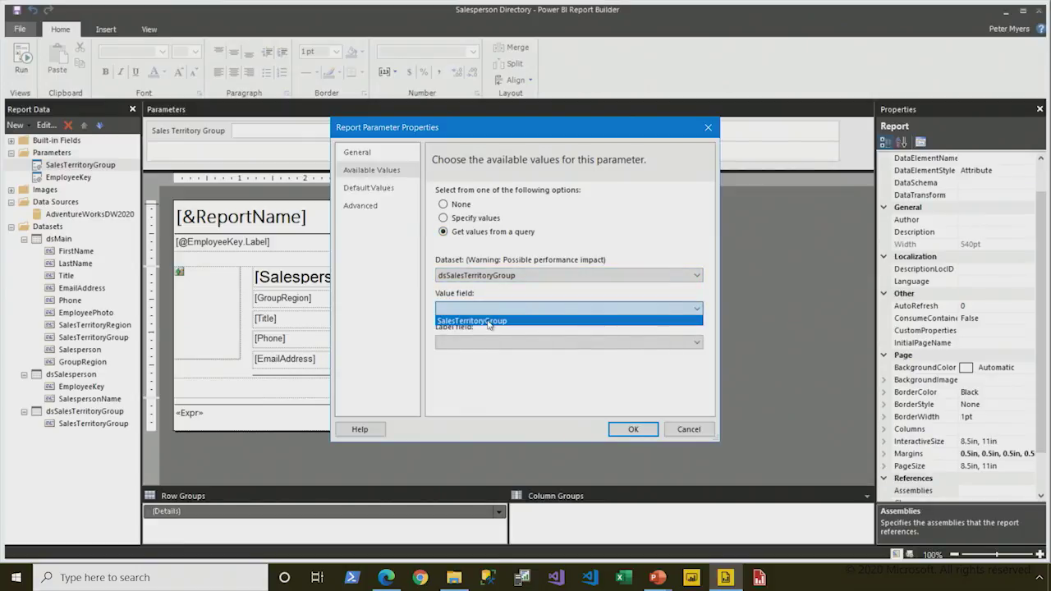
left_click(491, 320)
left_click(489, 345)
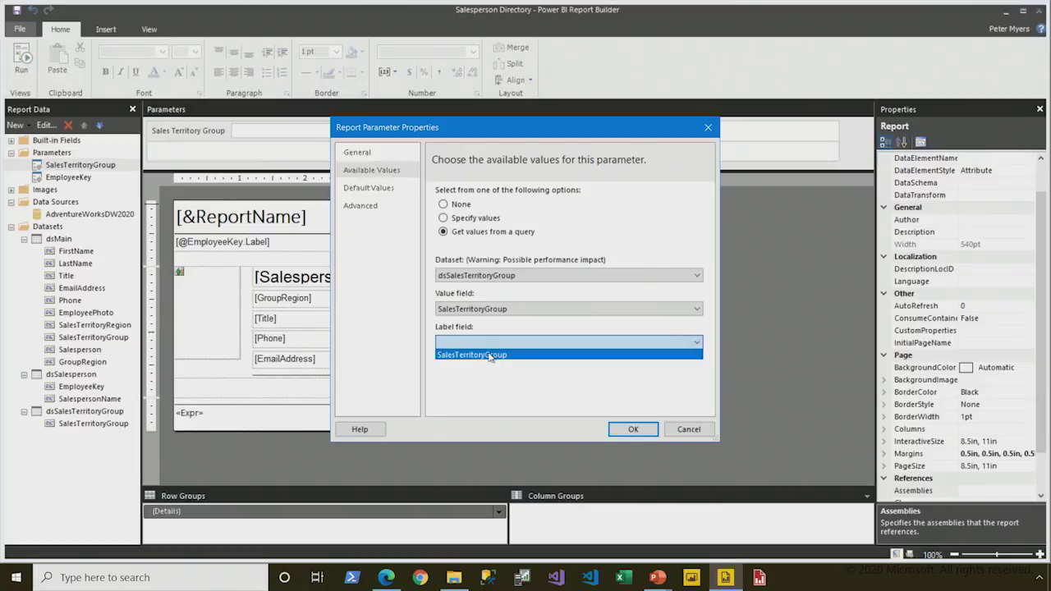
left_click(490, 355)
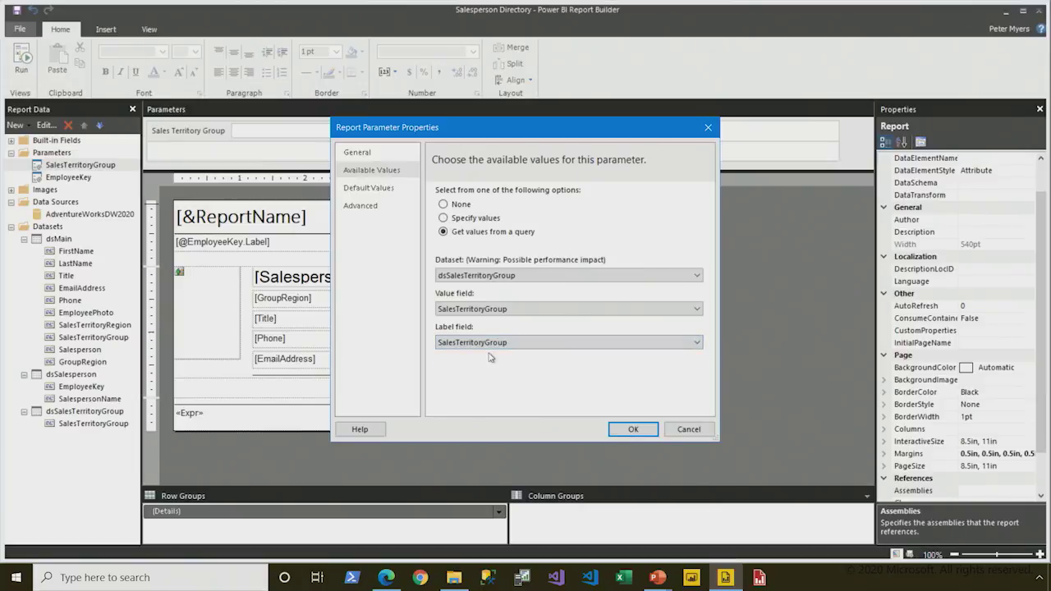
left_click(613, 432)
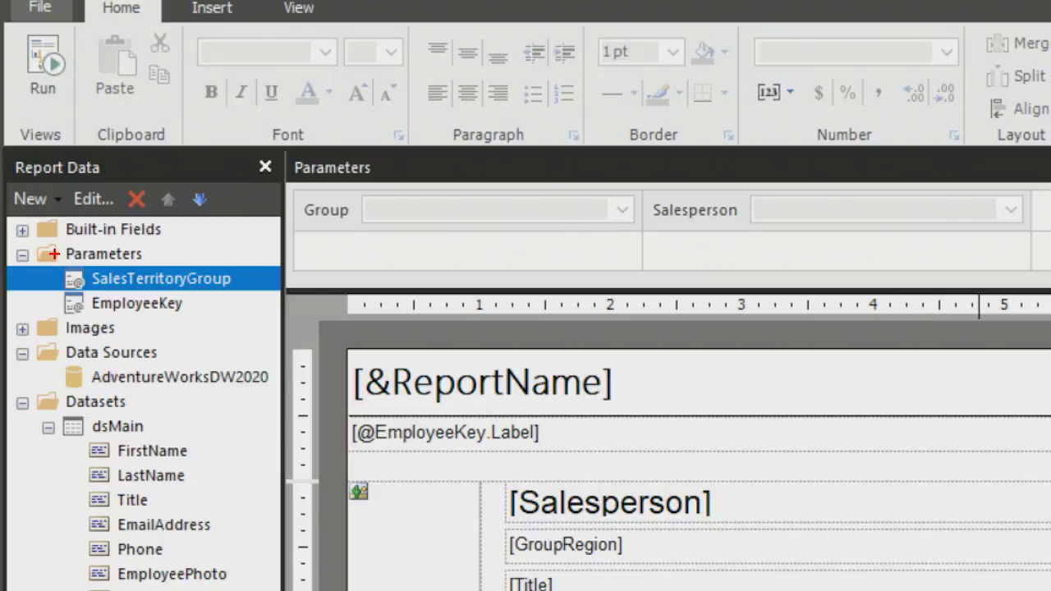
Move the Salesperson parameter beneath Group.
mouse_move(57, 258)
left_mouse_down()
mouse_move(88, 319)
mouse_move(250, 323)
left_mouse_up()
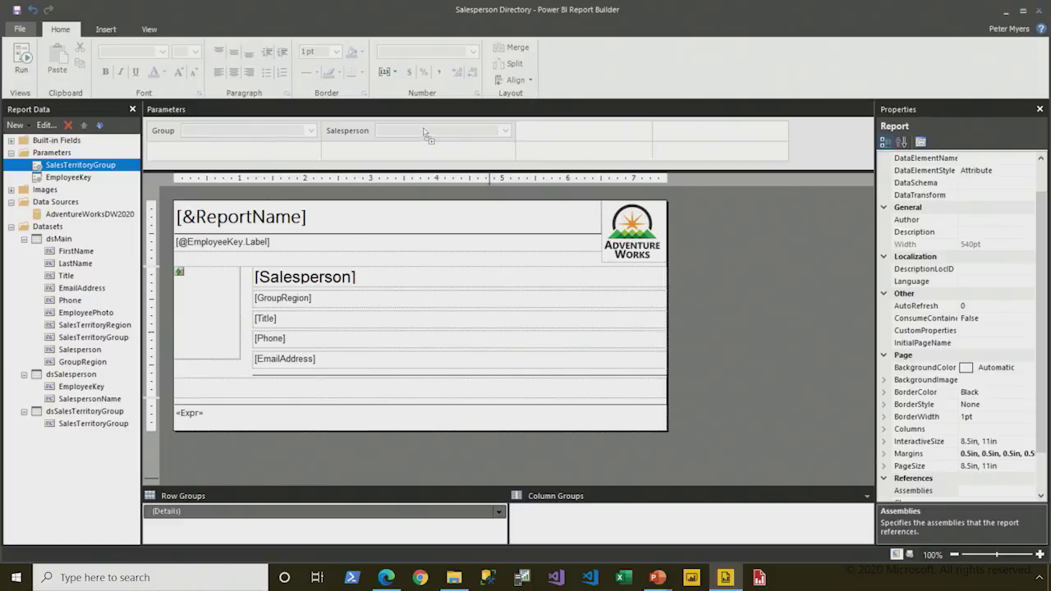
left_click_drag(334, 138, 266, 154)
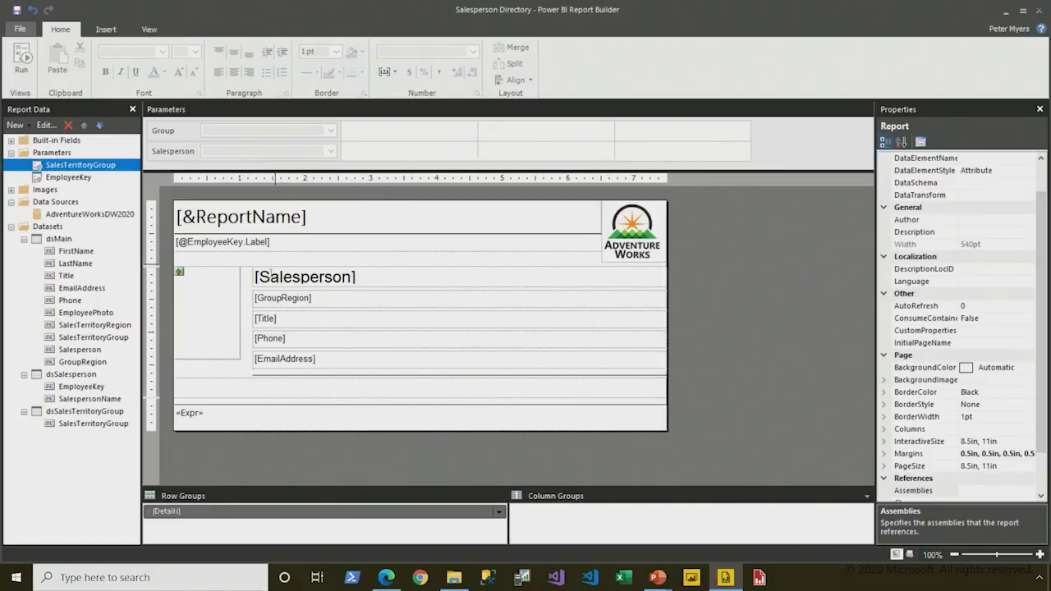
double_click(221, 241)
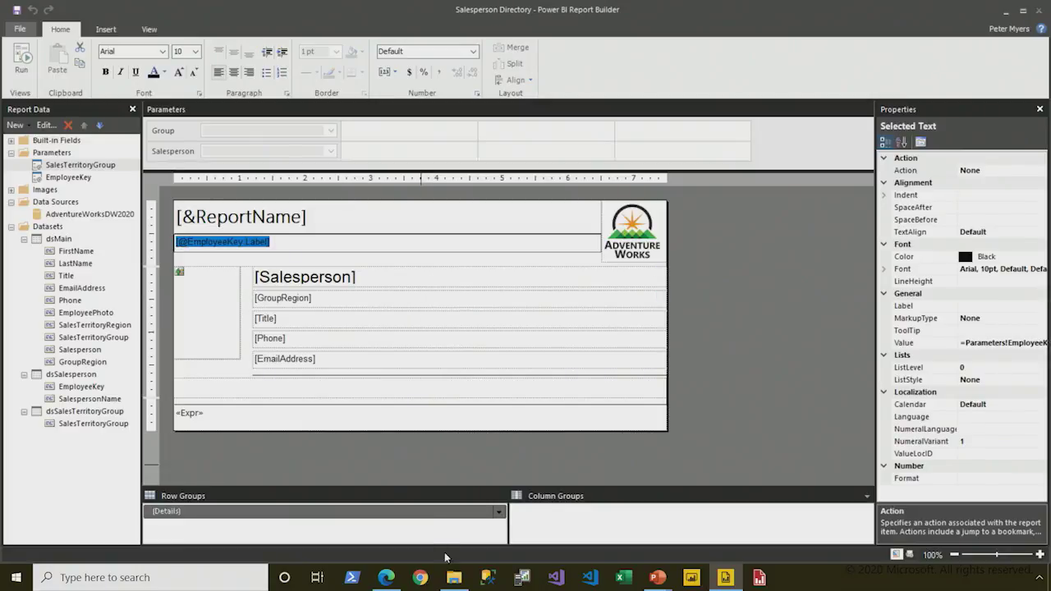
Open Snippets.txt from the PowerBIPRIAD\Lab04A\Assets folder.
left_click(456, 579)
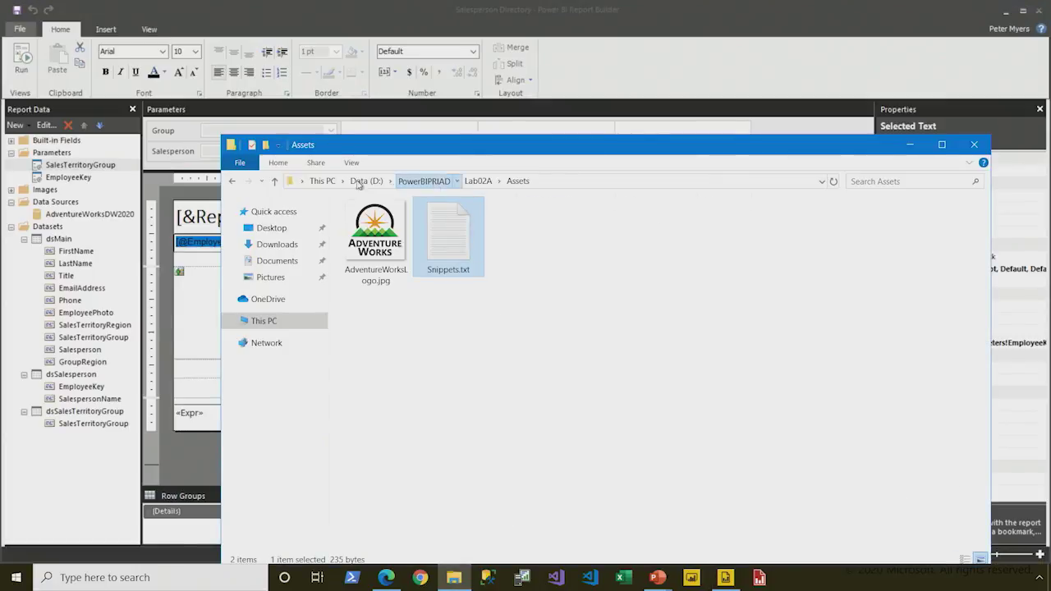
left_click(423, 180)
double_click(369, 266)
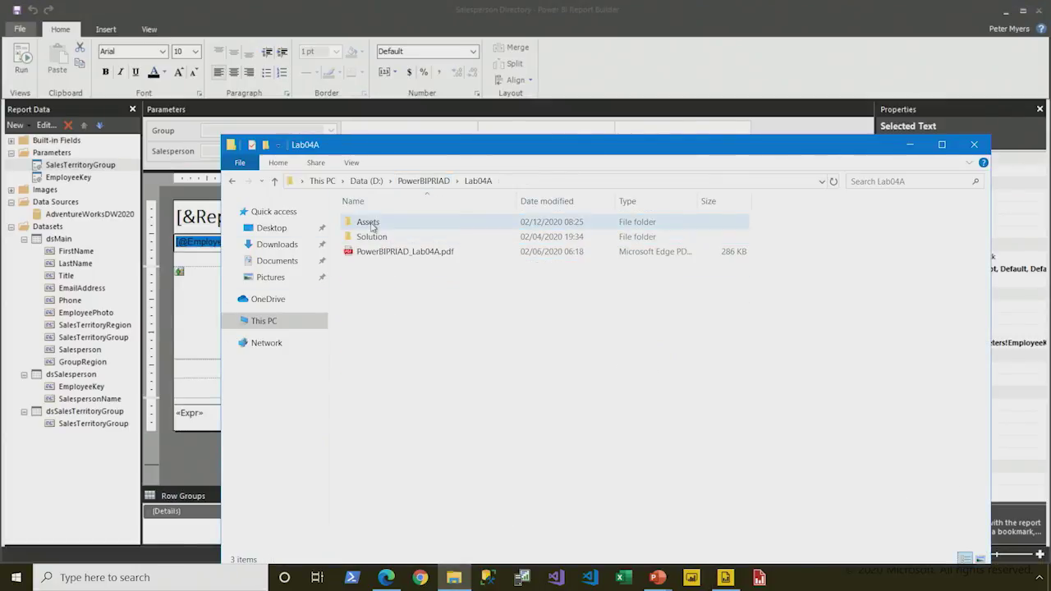
double_click(363, 224)
double_click(382, 340)
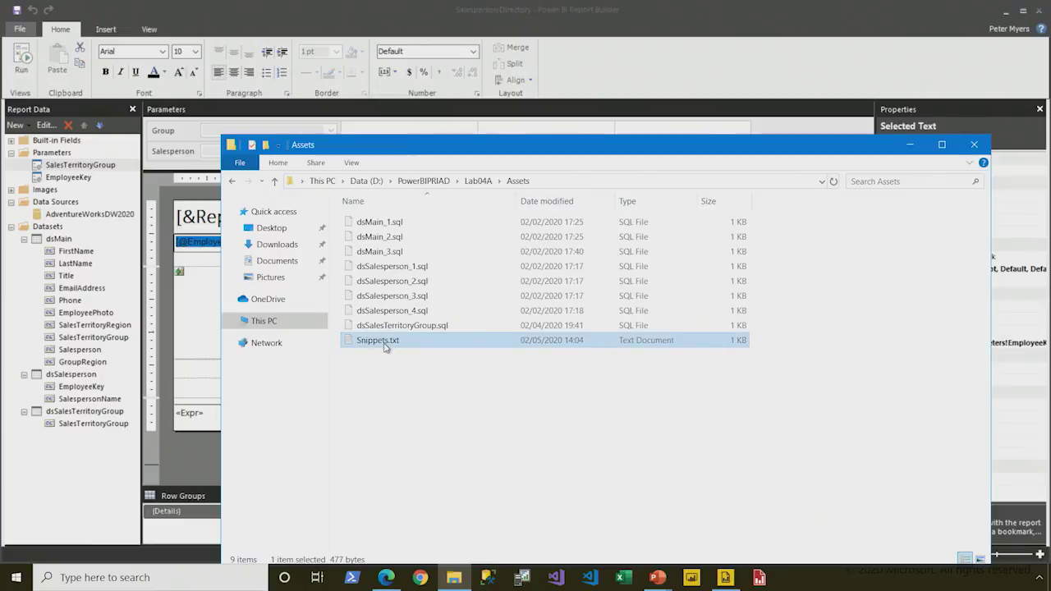
Copy the full line-3 subtitle expression from Snippets.txt and switch back to Report Builder.
left_click_drag(661, 106, 2, 106)
left_click_drag(249, 58, 338, 65)
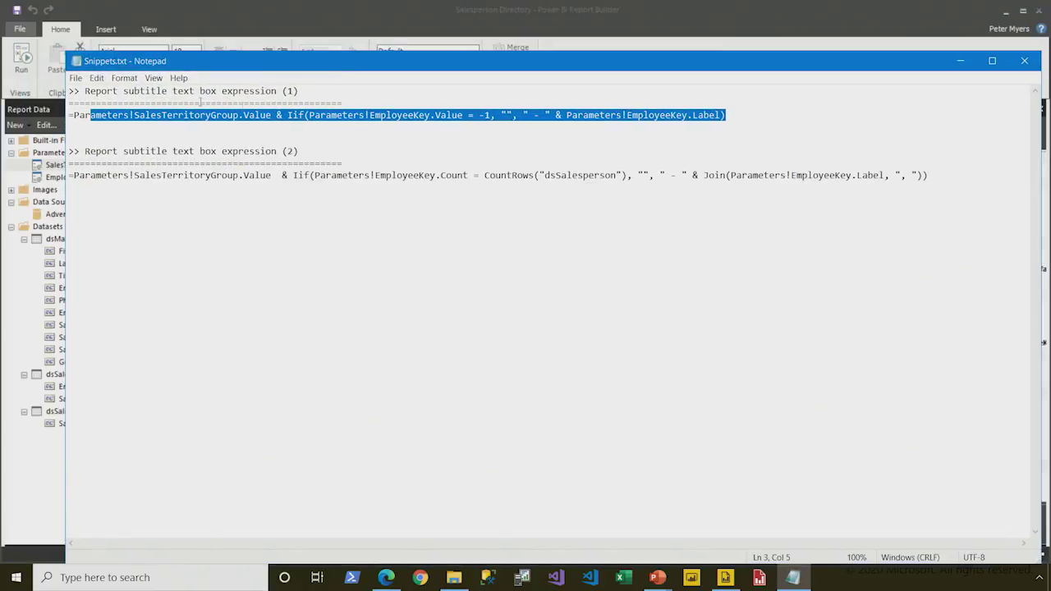
left_click(453, 115)
left_click_drag(739, 115, 67, 115)
key("ctrl+c")
key("alt+Tab")
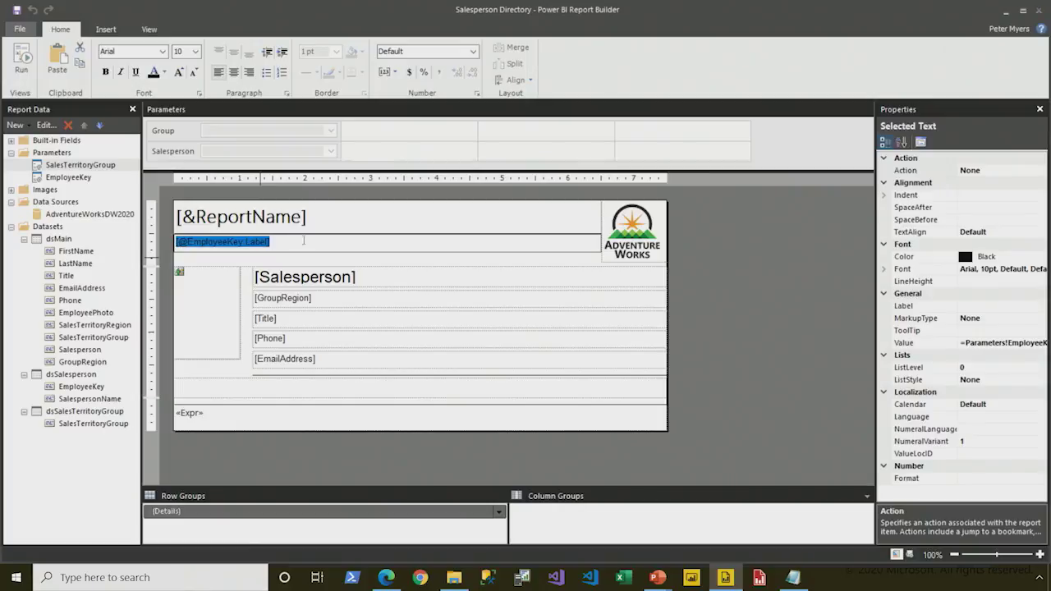
Replace the subtitle text box expression with the pasted Iif expression joining SalesTerritoryGroup and the EmployeeKey label.
right_click(294, 246)
left_click(268, 261)
right_click(289, 250)
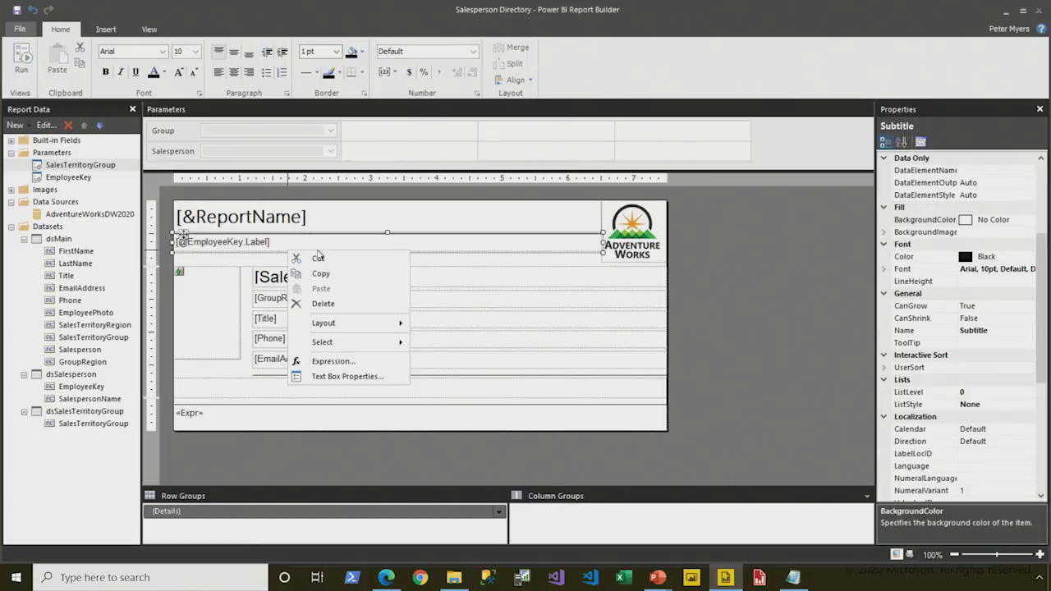
left_click(332, 361)
key("ctrl+a")
key("ctrl+v")
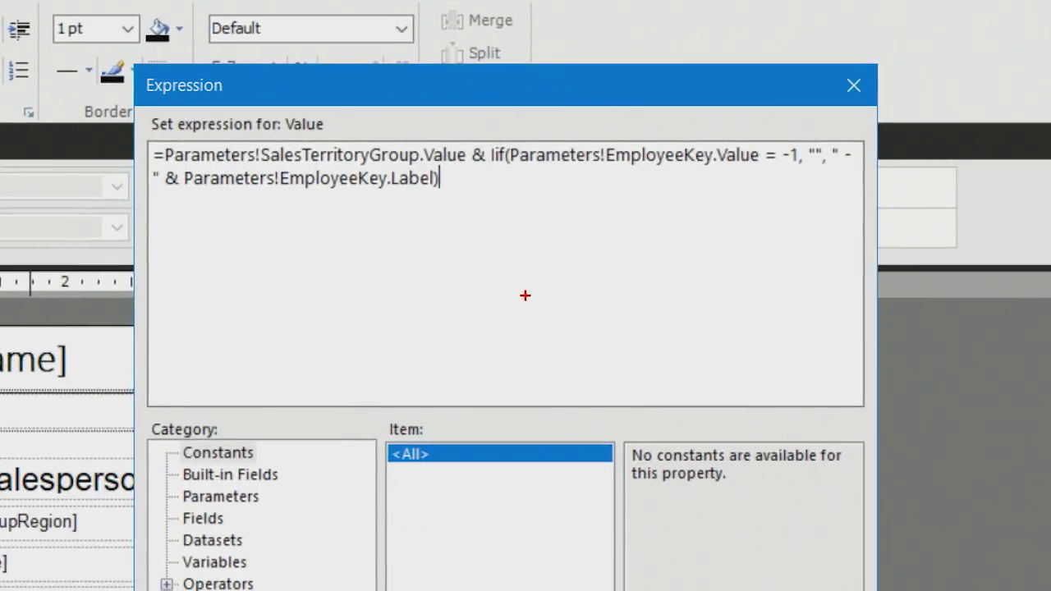
mouse_move(157, 143)
left_mouse_down()
mouse_move(324, 173)
mouse_move(517, 167)
left_mouse_up()
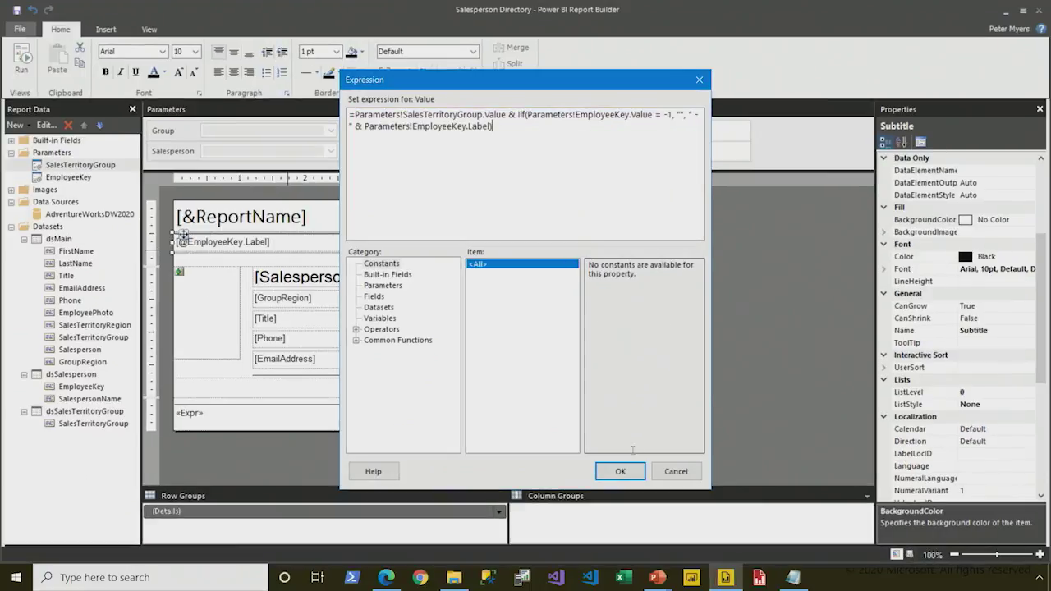
left_click(619, 475)
Preview the report with Group set to Europe and Salesperson left at (All Salespeople).
left_click(15, 69)
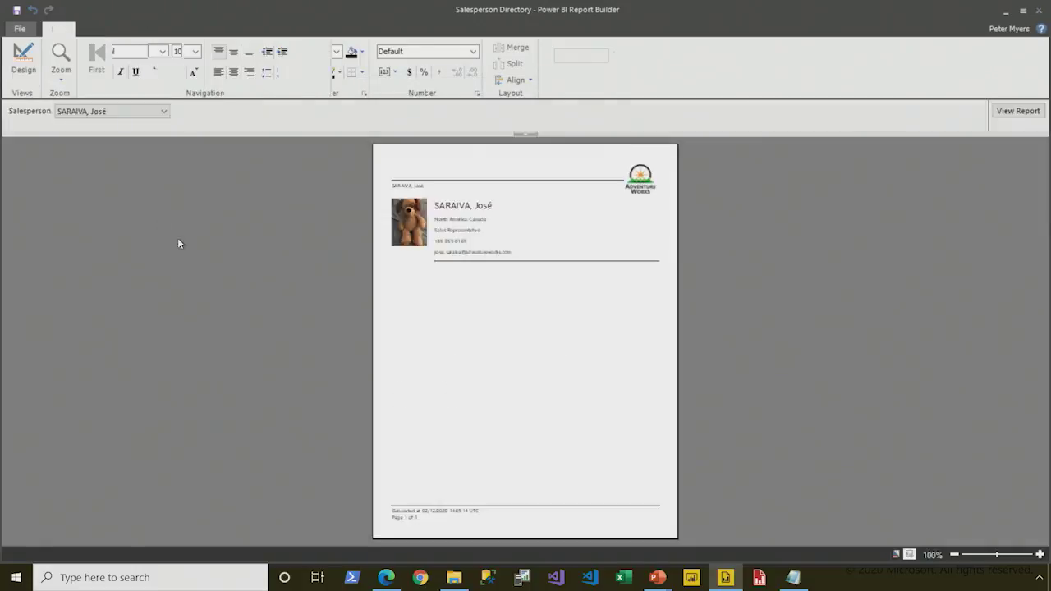
left_click(105, 111)
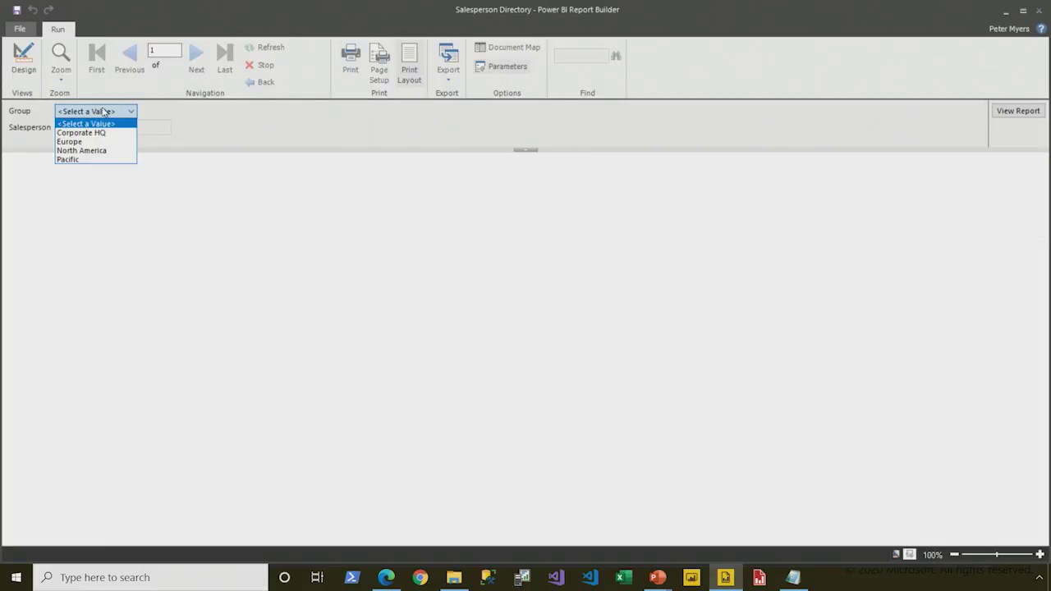
left_click(92, 123)
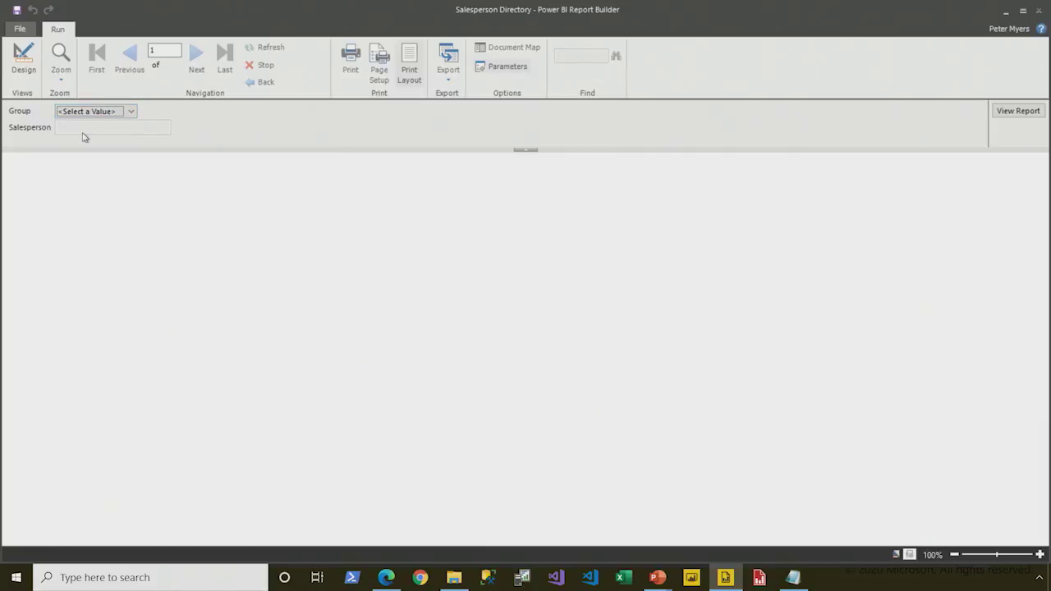
left_click(128, 112)
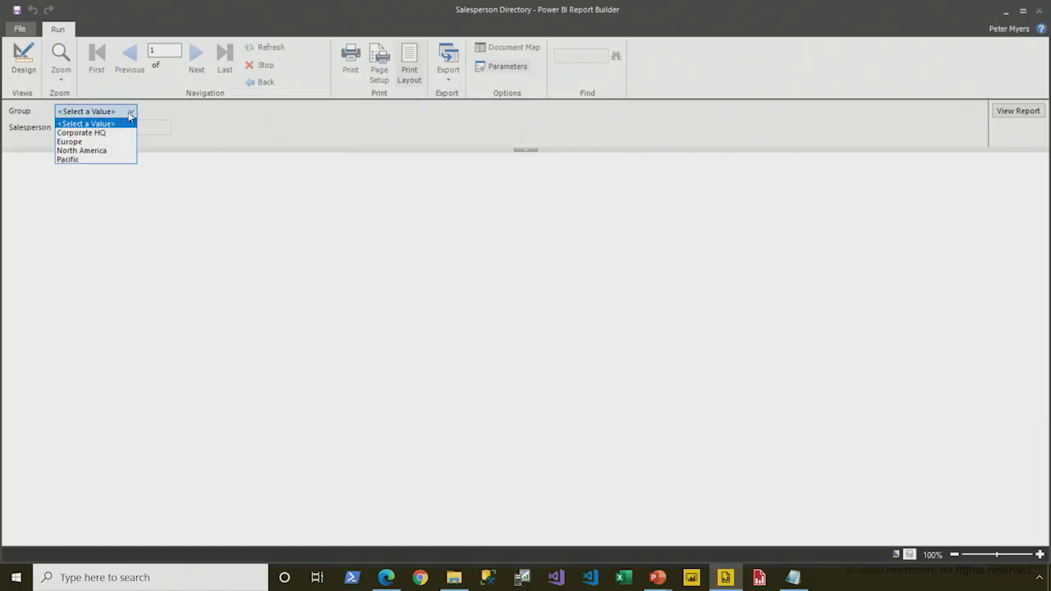
left_click(115, 150)
left_click(155, 129)
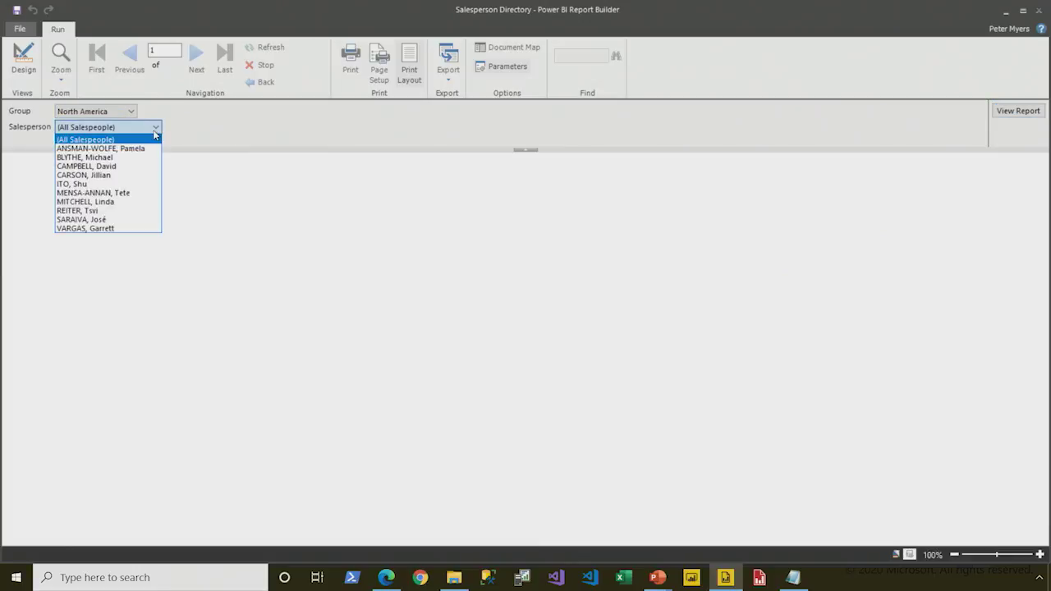
left_click(154, 131)
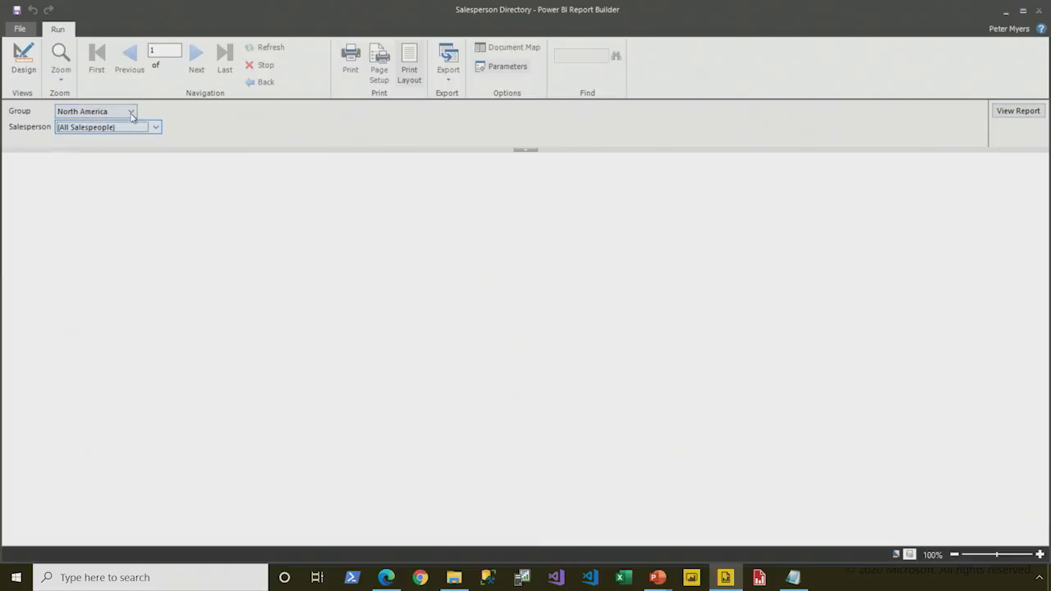
left_click(130, 111)
left_click(112, 132)
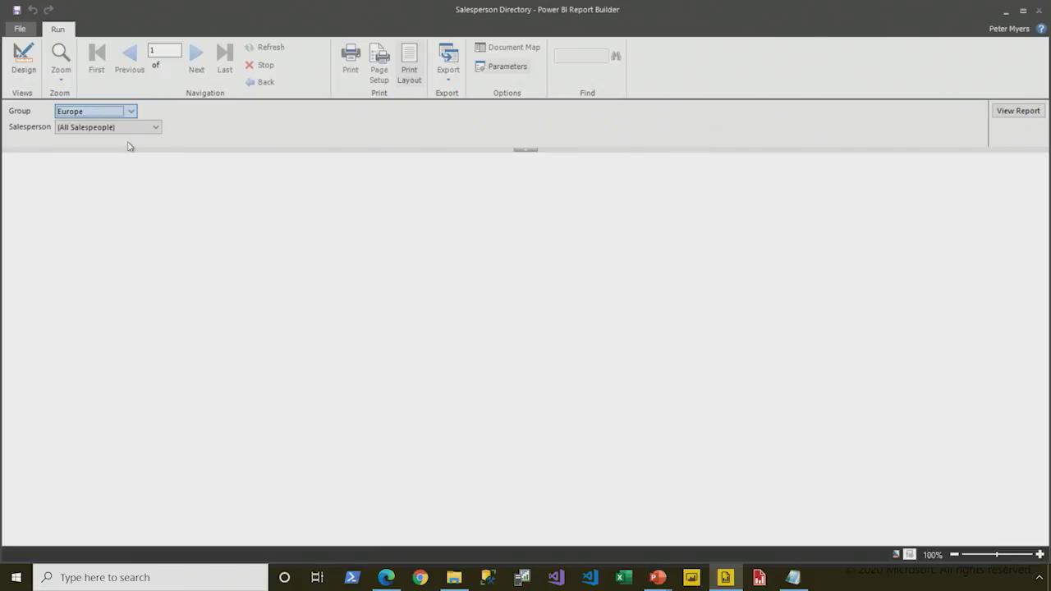
left_click(148, 131)
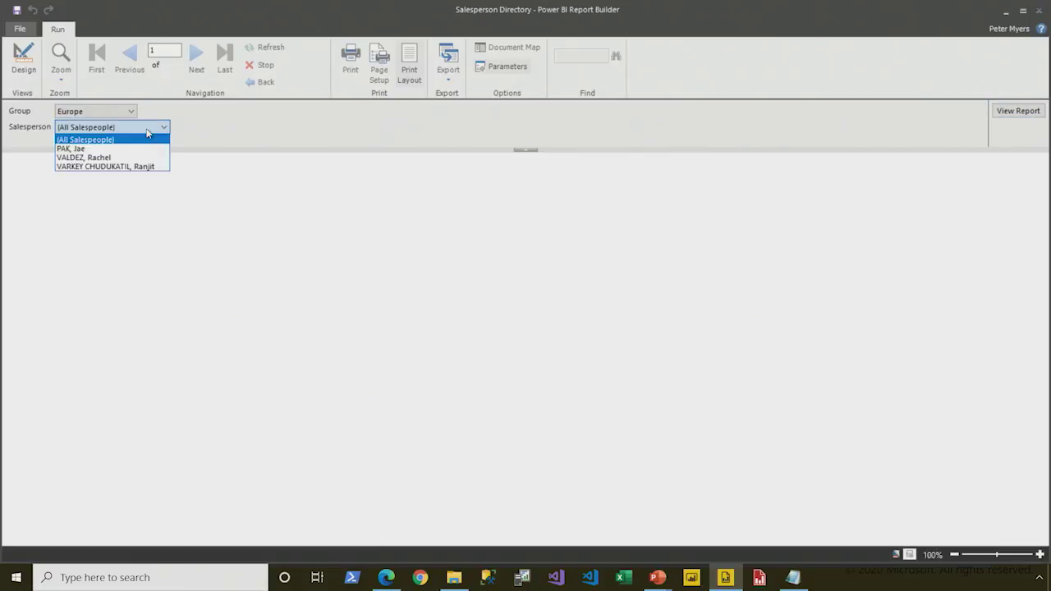
left_click(148, 132)
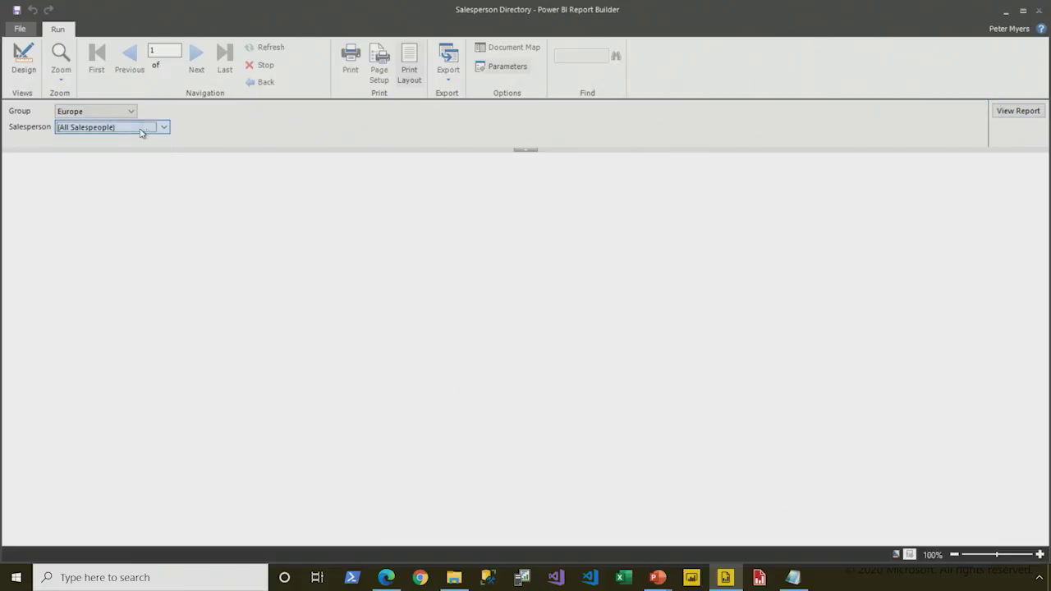
left_click(1017, 111)
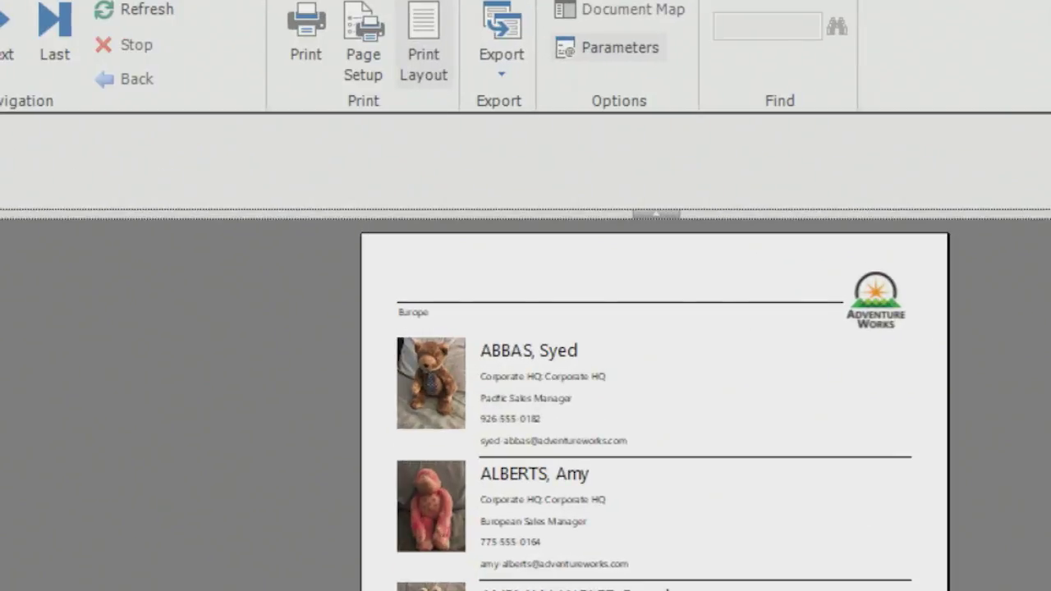
Rerun the preview for one Europe salesperson, check the subtitle adds their name, then return to design.
mouse_move(380, 292)
left_mouse_down()
mouse_move(440, 316)
mouse_move(441, 332)
left_mouse_up()
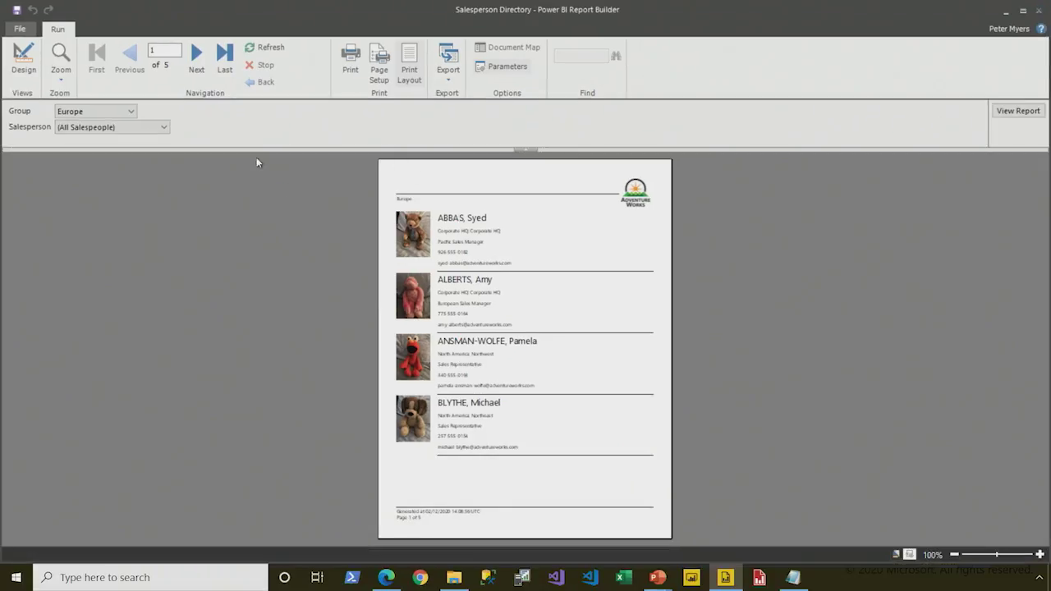
left_click(110, 127)
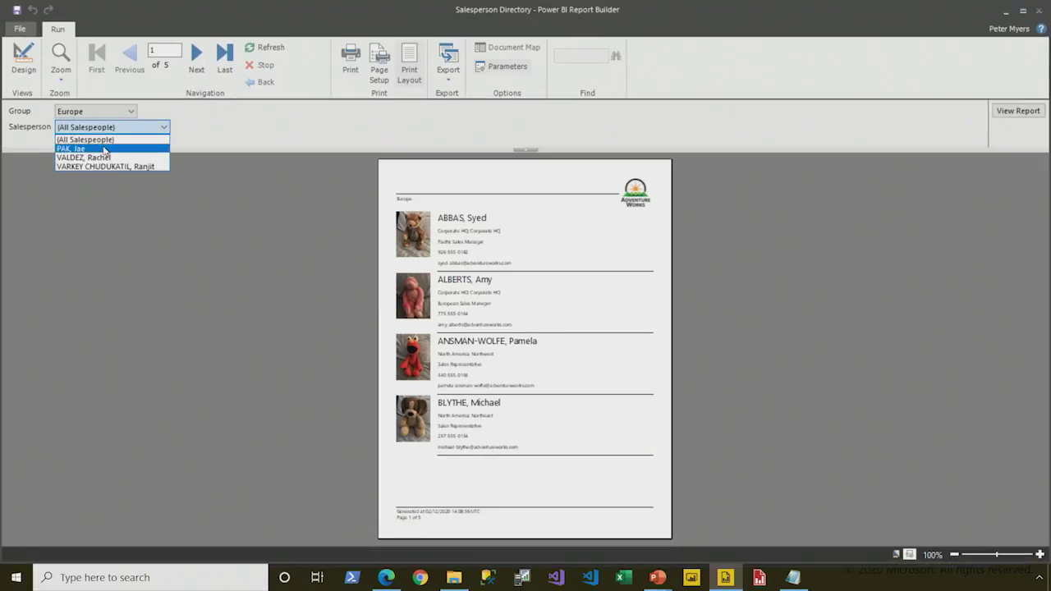
left_click(106, 149)
left_click(1030, 114)
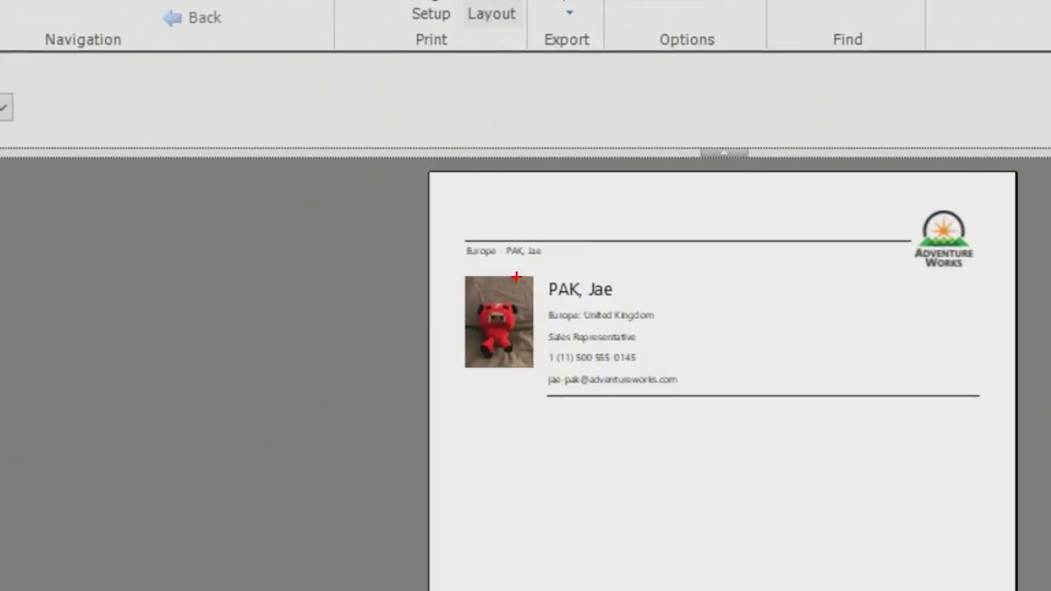
left_click_drag(450, 229, 548, 263)
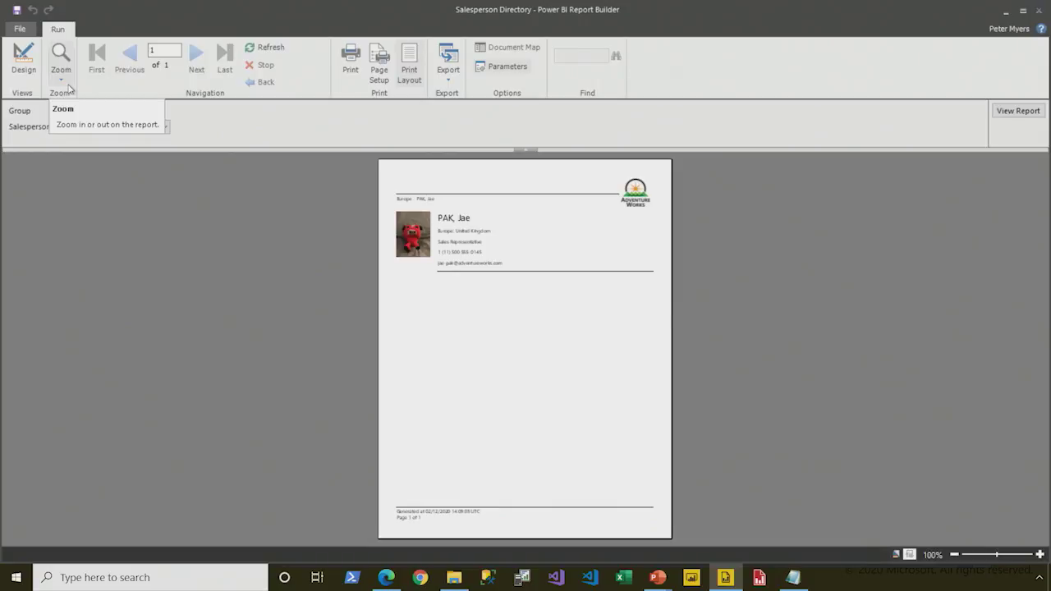
left_click(25, 59)
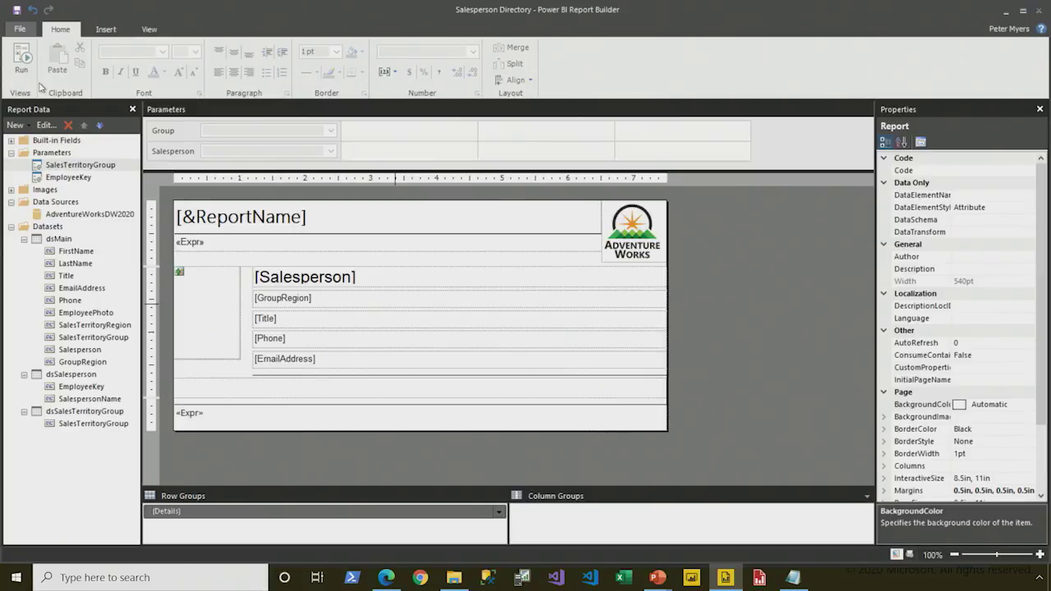
Tick Allow multiple values in the EmployeeKey parameter's properties and confirm.
left_click(73, 177)
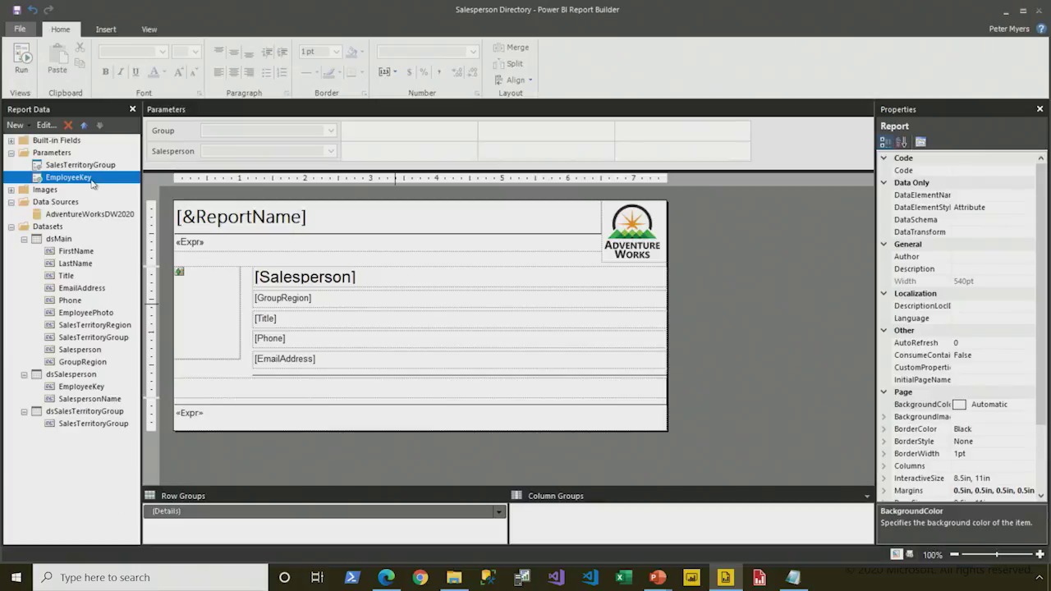
right_click(92, 182)
left_click(189, 208)
left_click(443, 317)
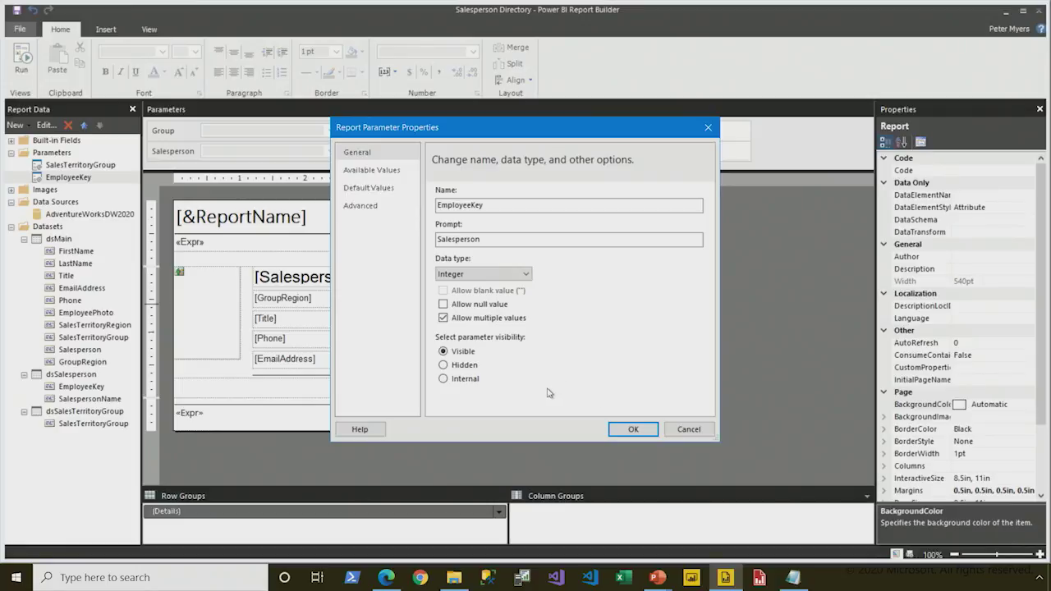
left_click(649, 425)
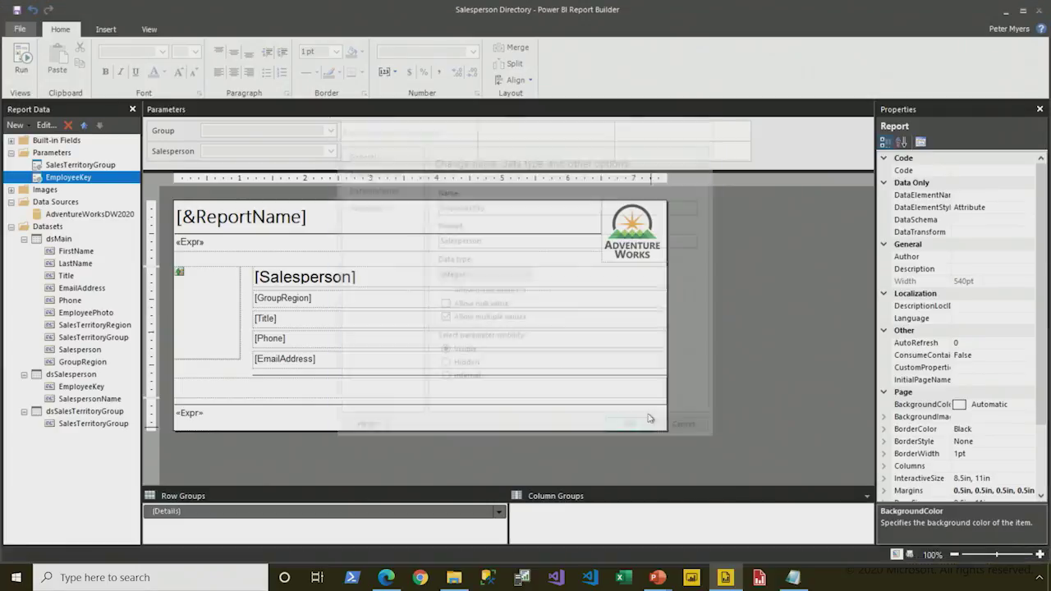
right_click(54, 240)
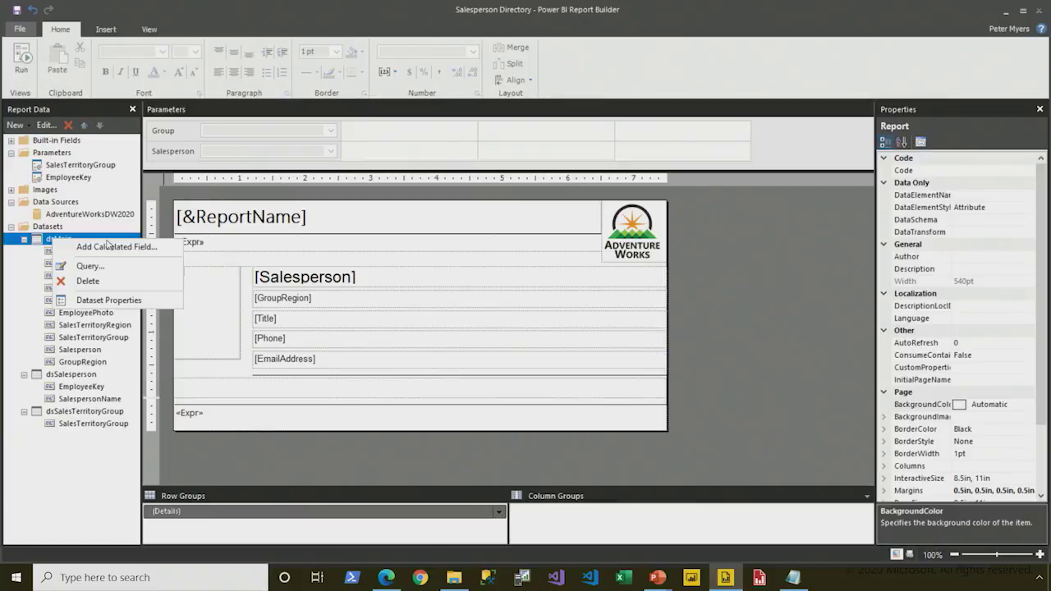
left_click(123, 301)
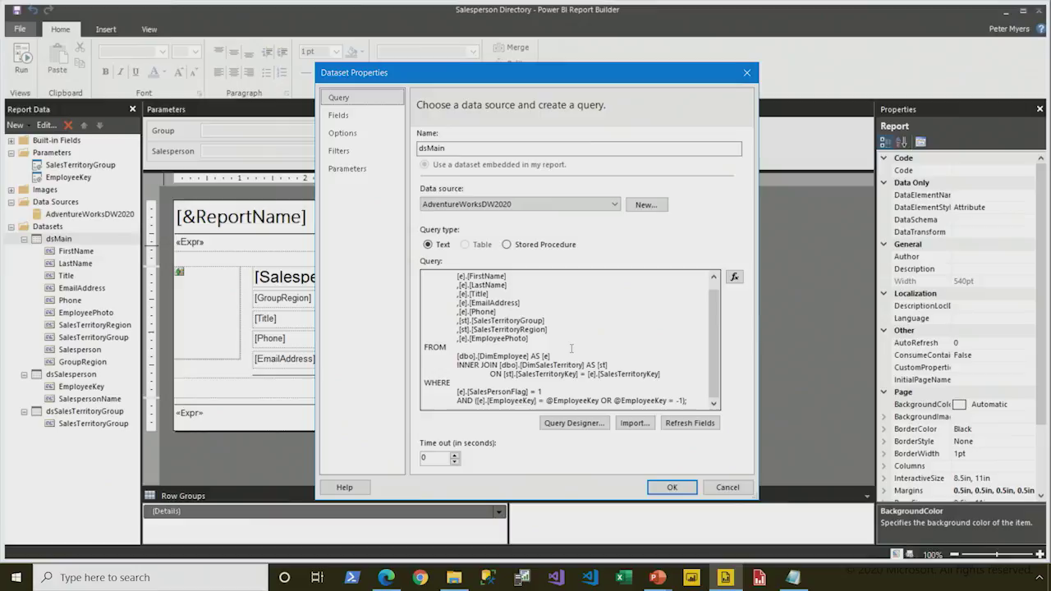
left_click_drag(690, 399, 628, 391)
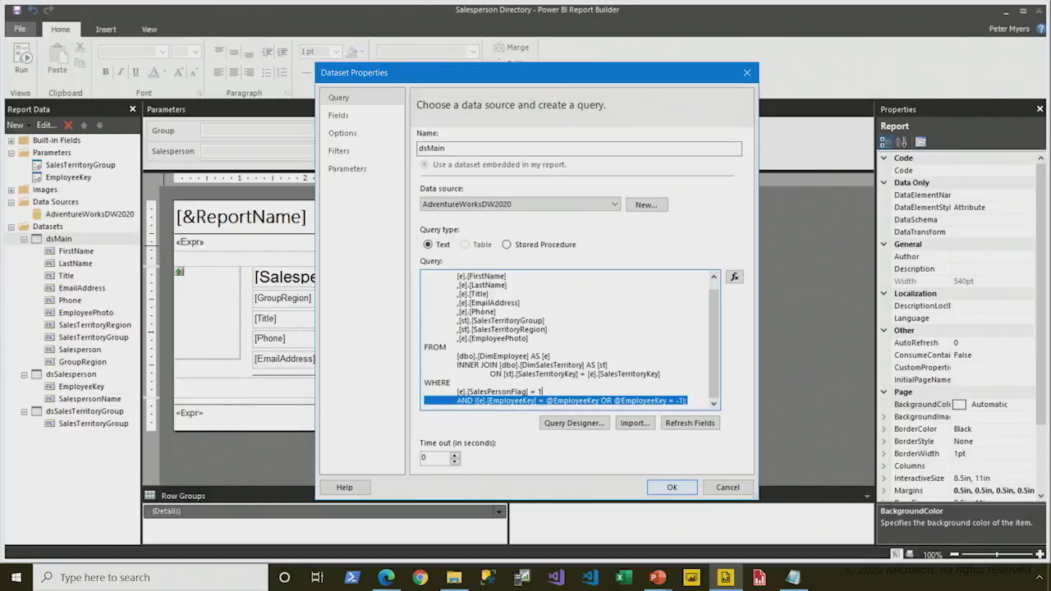
left_click(482, 312)
scroll(495, 317, "up", 1)
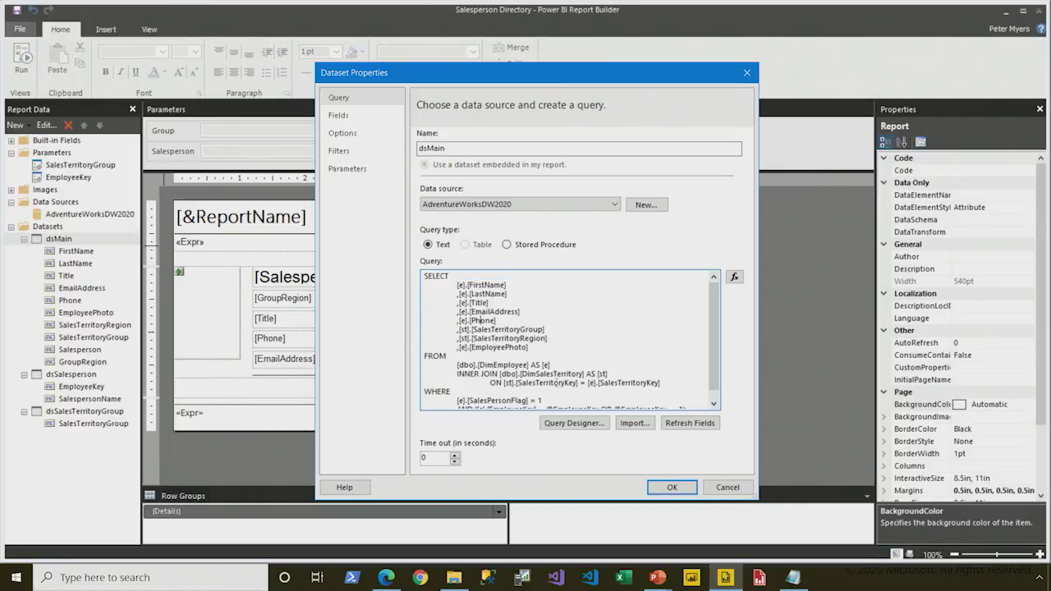
left_click(727, 487)
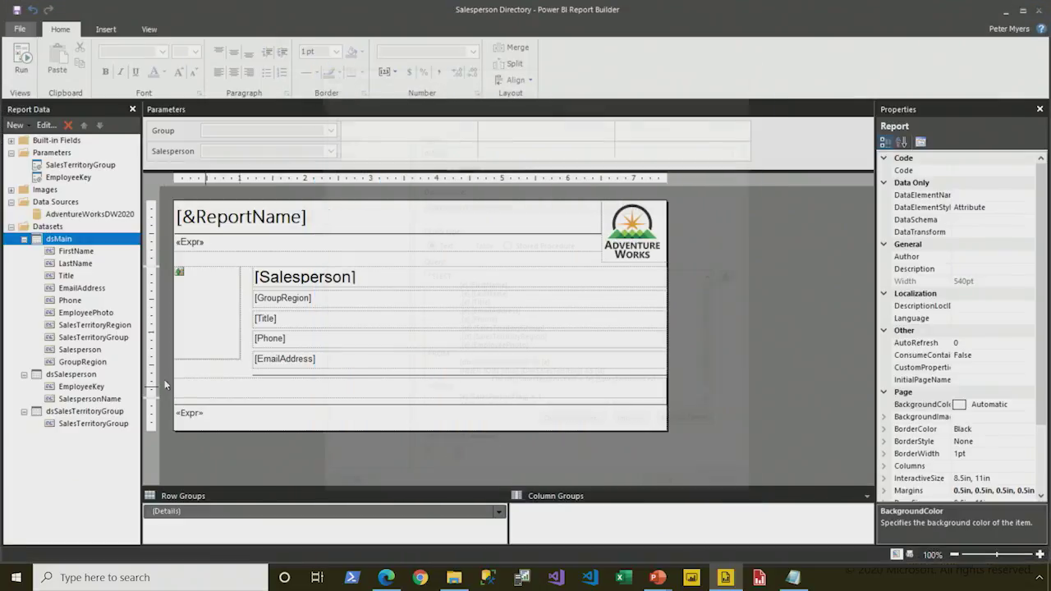
Delete the SELECT -1 (All Salespeople) UNION lines from the dsSalesperson query and confirm.
right_click(75, 376)
left_click(130, 435)
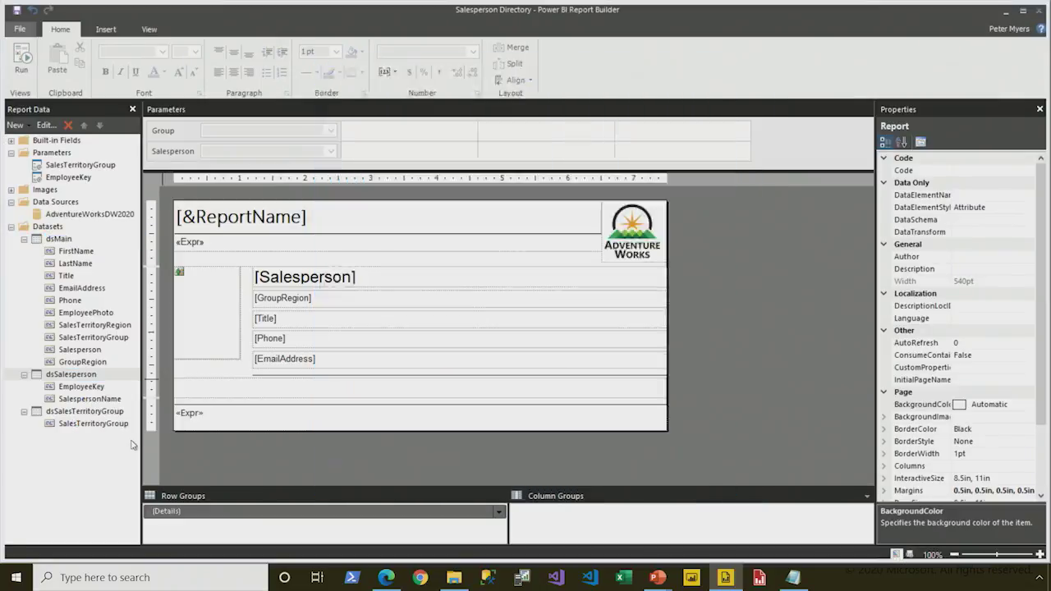
left_click_drag(449, 304, 415, 271)
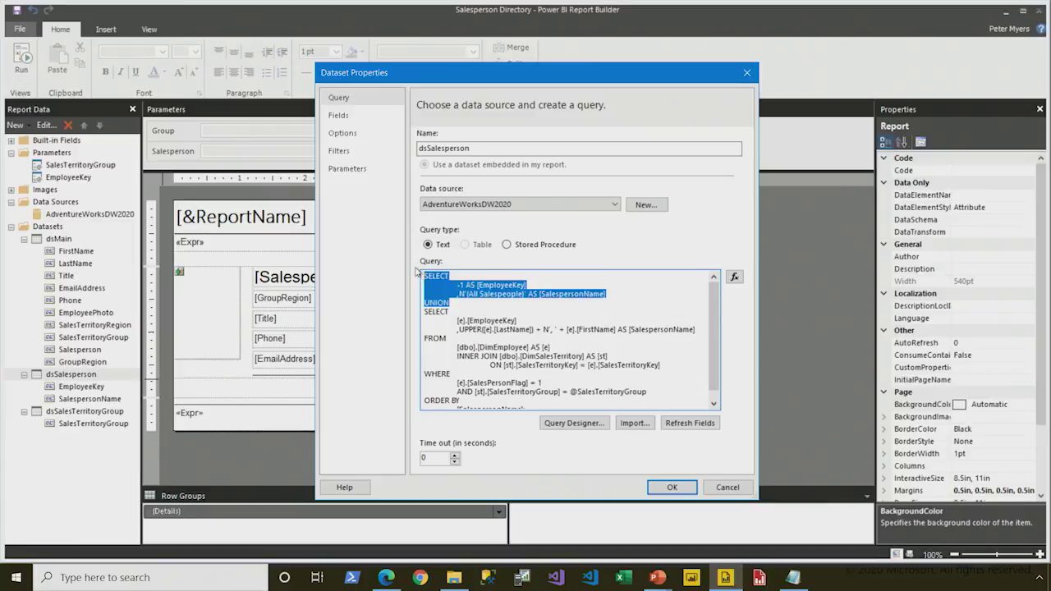
key("Delete")
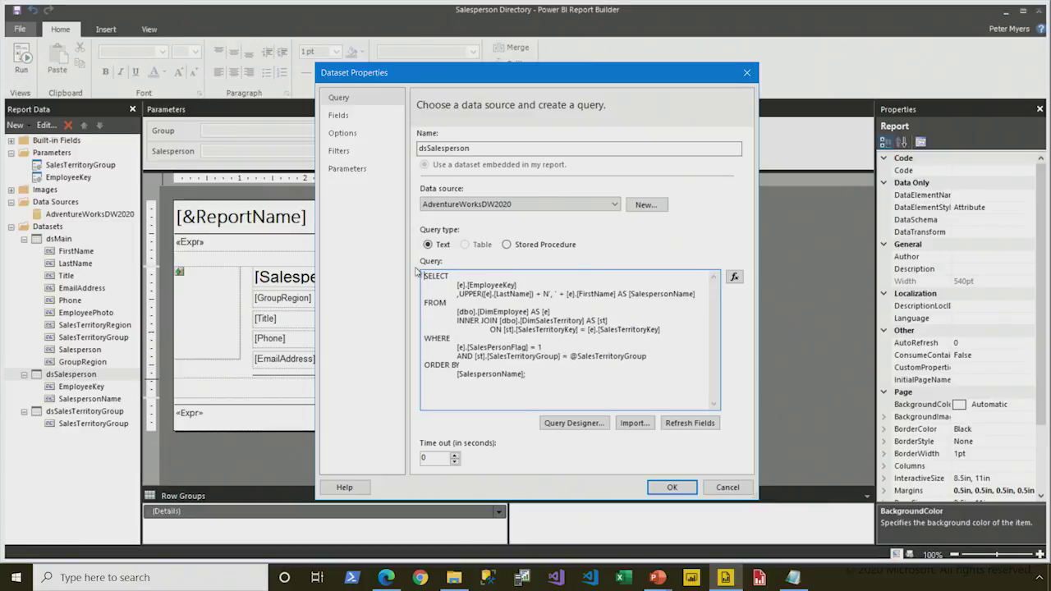
left_click(668, 486)
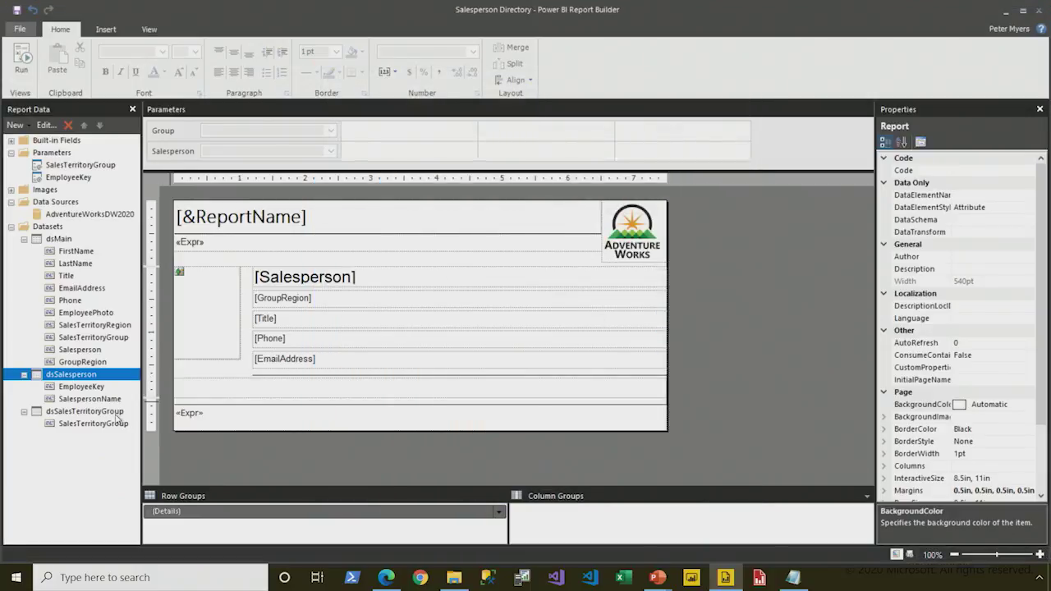
right_click(68, 239)
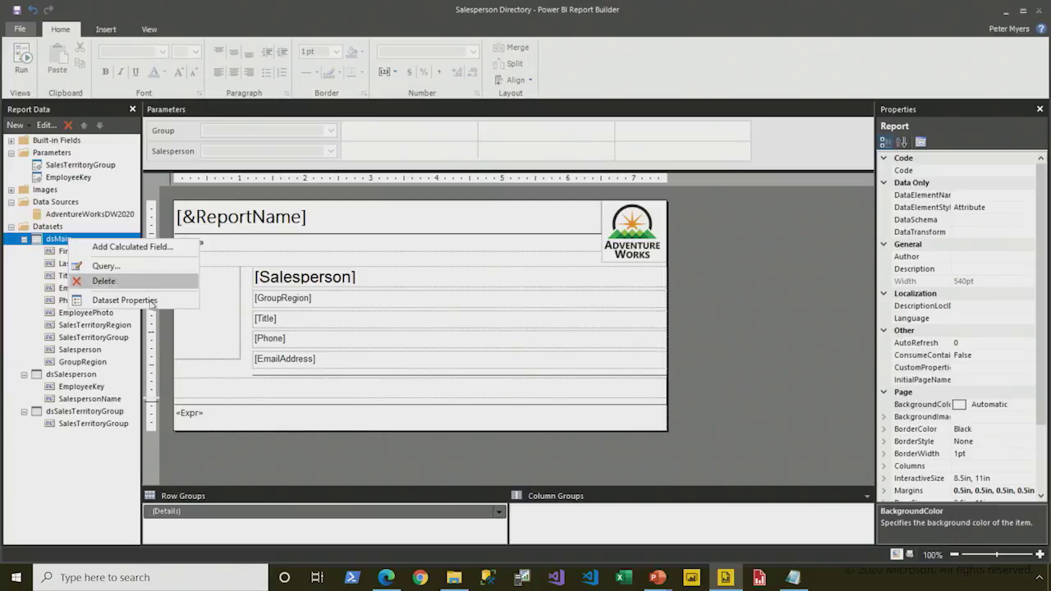
left_click(124, 300)
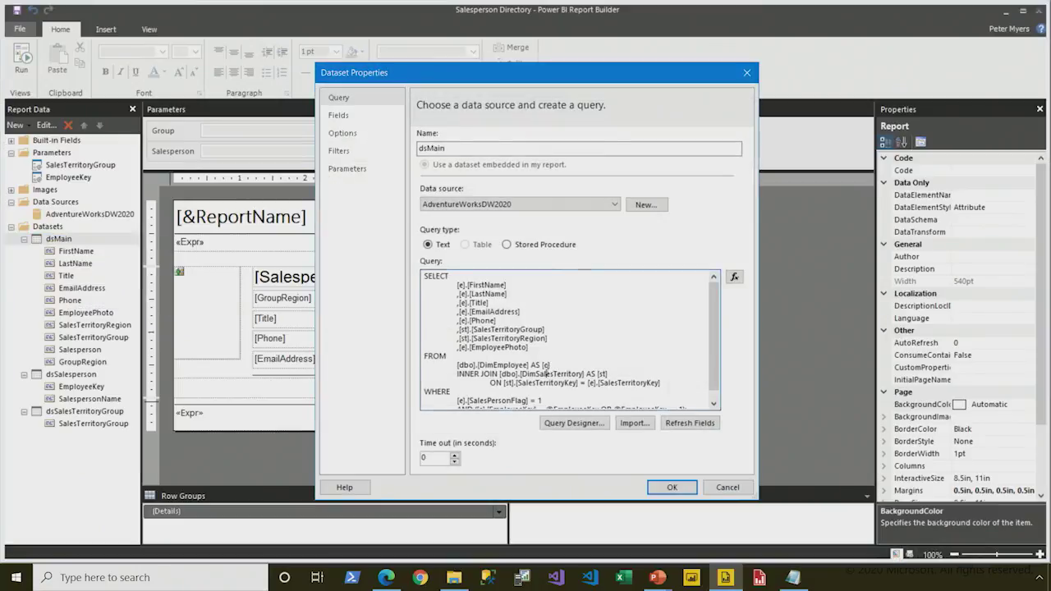
scroll(548, 364, "down", 1)
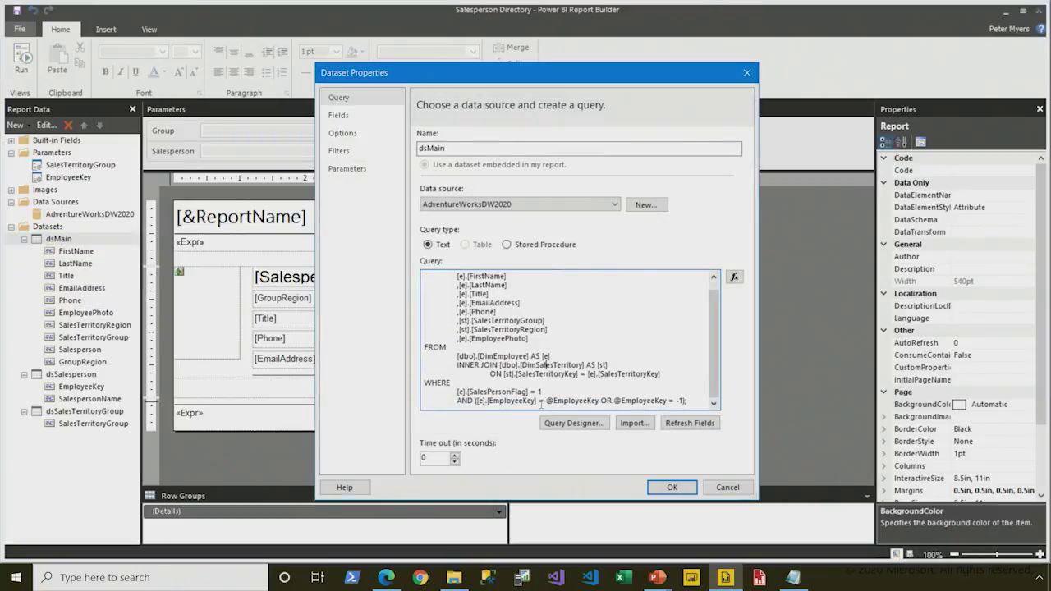
key("BackSpace")
type("IN (")
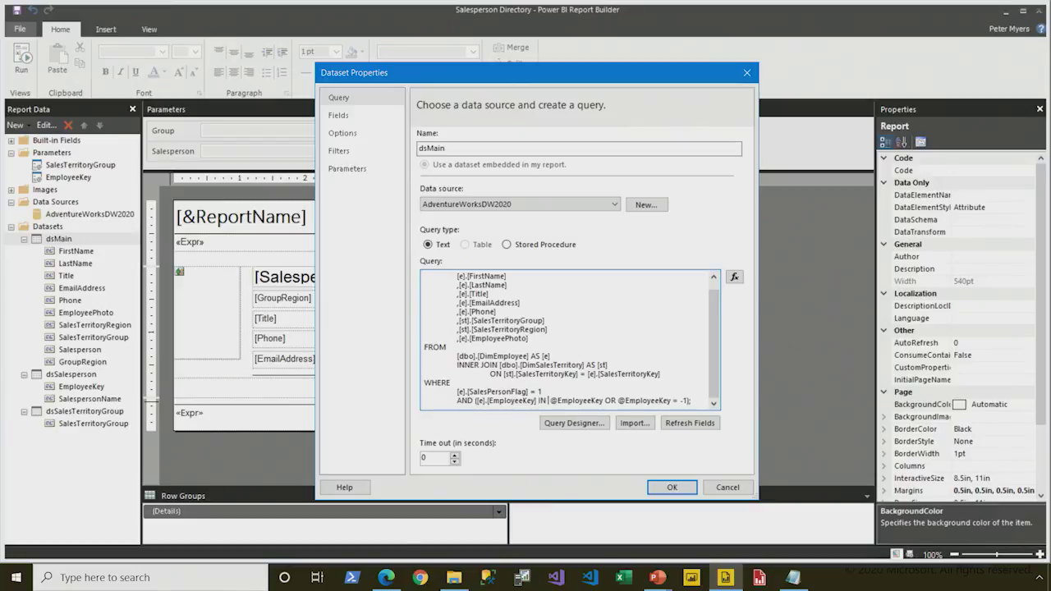
key("BackSpace")
left_click_drag(605, 400, 694, 401)
key("BackSpace")
left_click(674, 487)
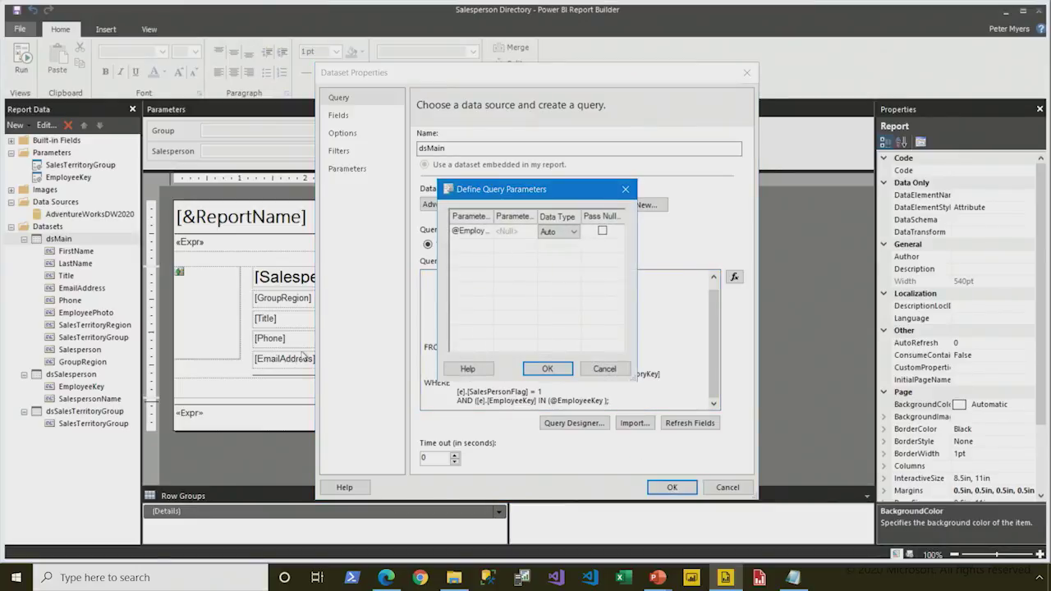
left_click(558, 371)
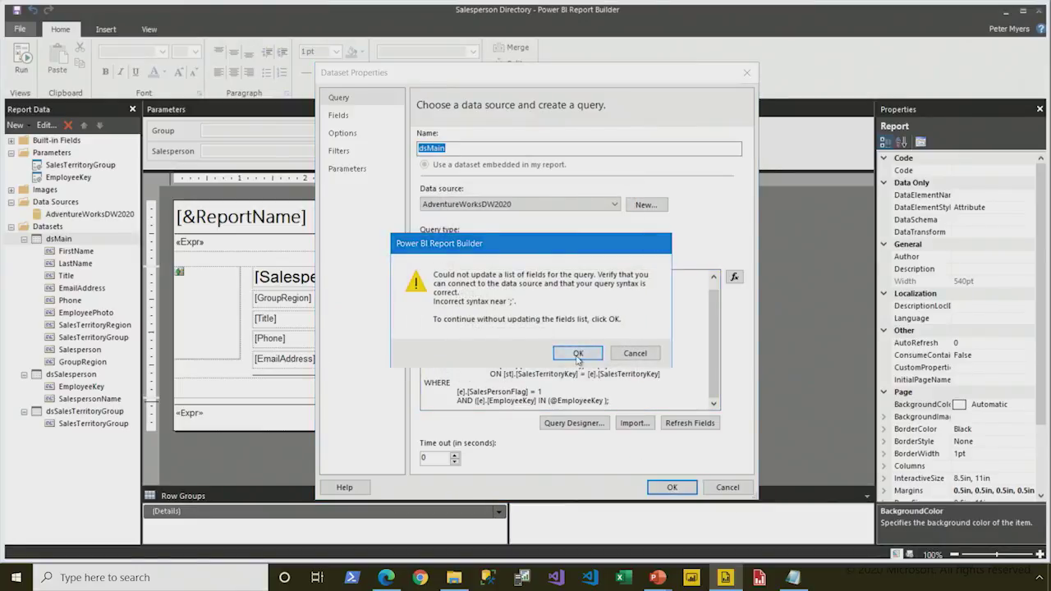
left_click(578, 353)
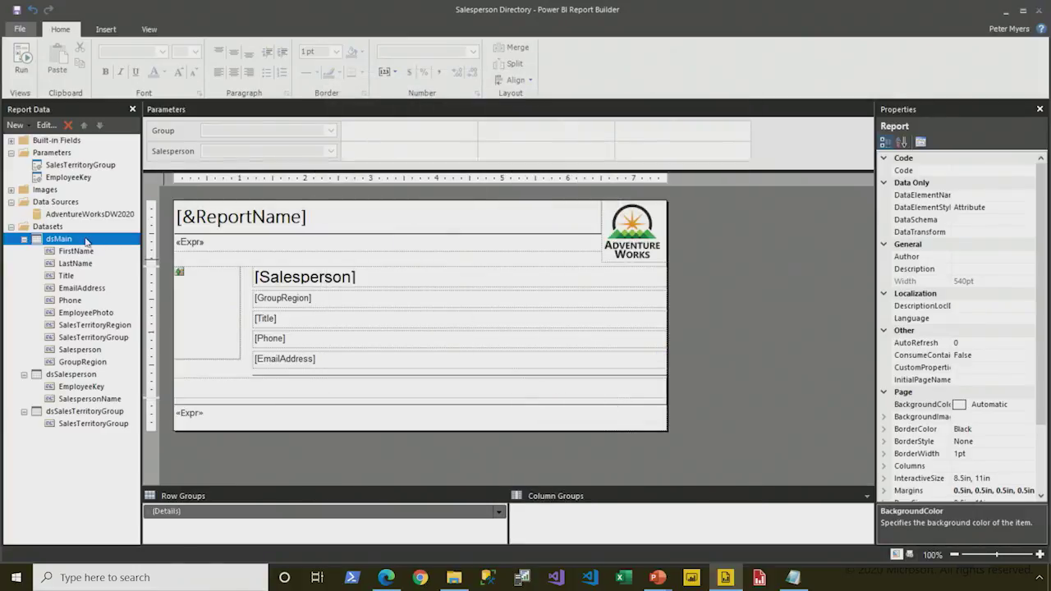
Reopen the dsMain dataset properties to check the query, then cancel.
right_click(86, 241)
left_click(115, 302)
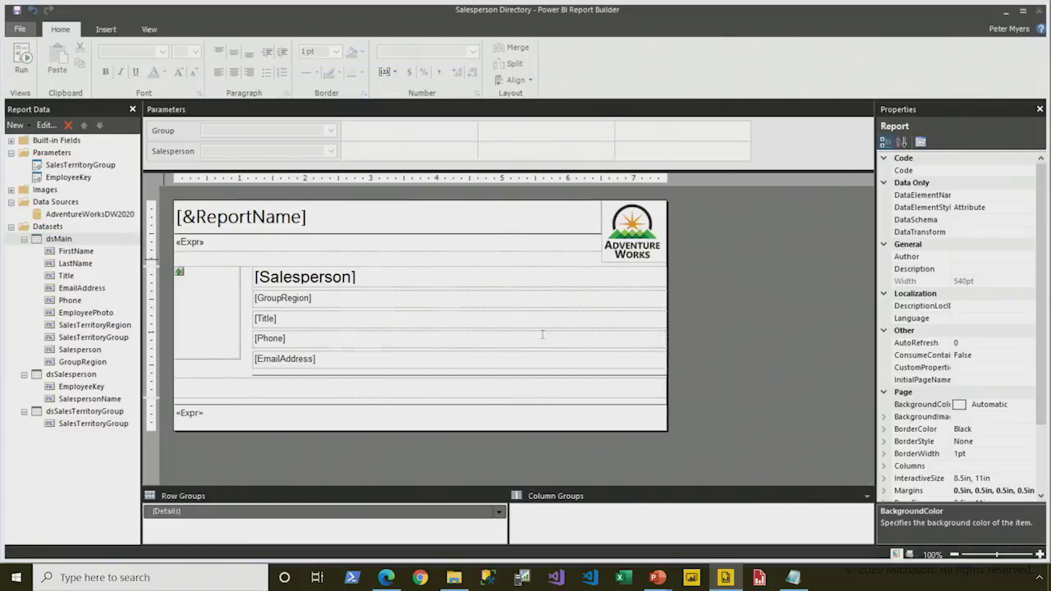
scroll(578, 347, "down", 1)
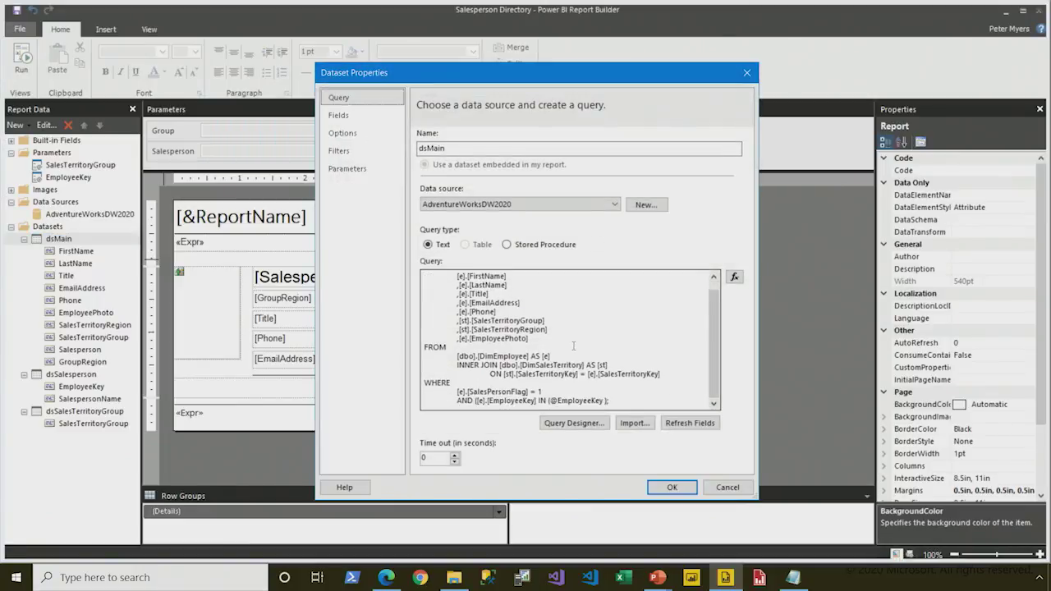
left_click(703, 487)
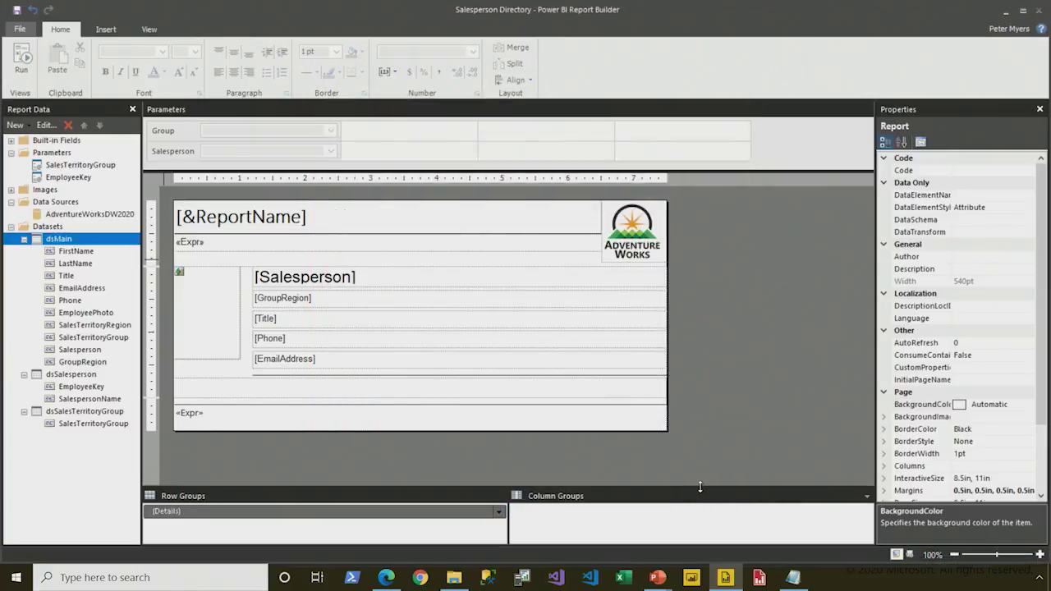
Preview with North America as the group, adjust the Salesperson list, then return to design.
left_click(200, 249)
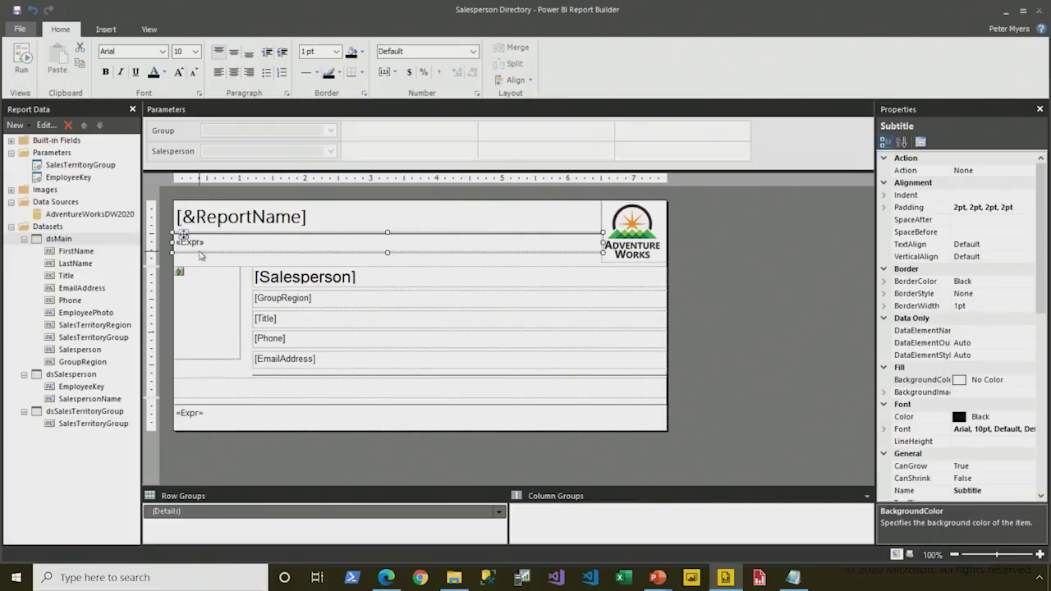
left_click(15, 69)
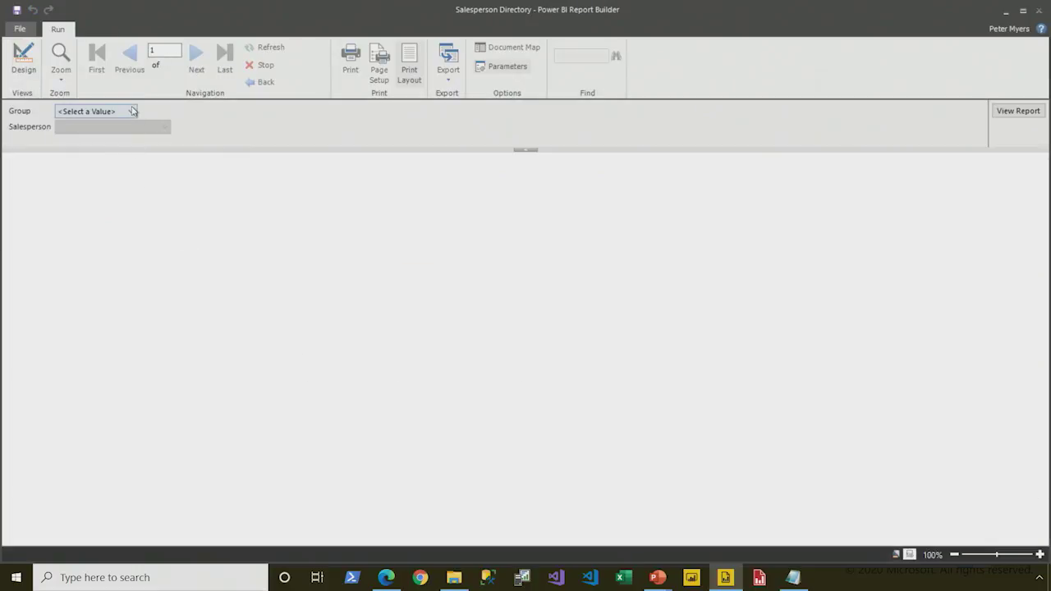
left_click(132, 110)
left_click(103, 153)
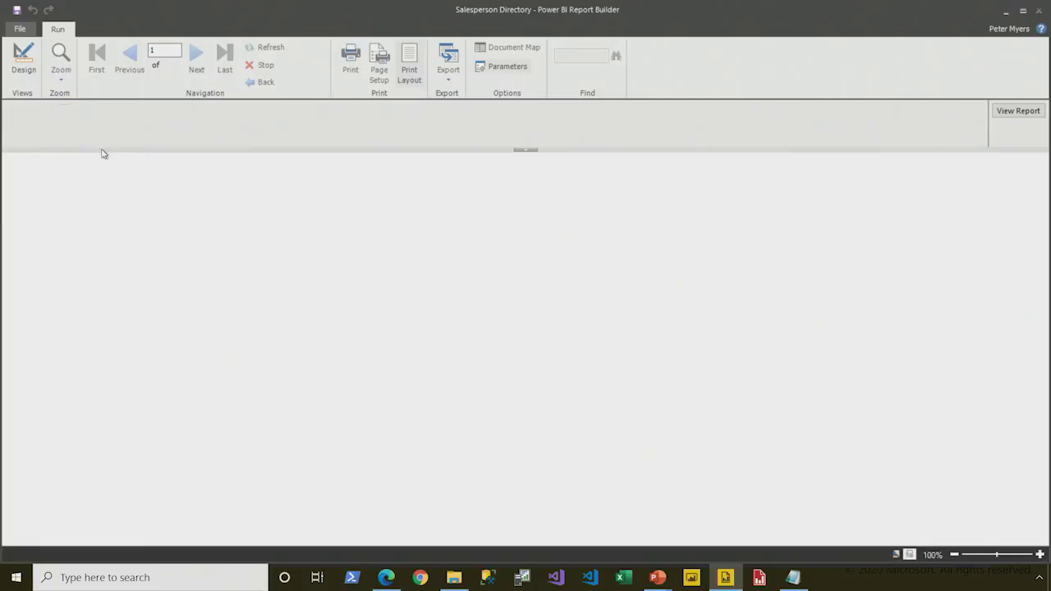
left_click(164, 127)
mouse_move(168, 149)
left_mouse_down()
mouse_move(171, 220)
mouse_move(172, 153)
left_mouse_up()
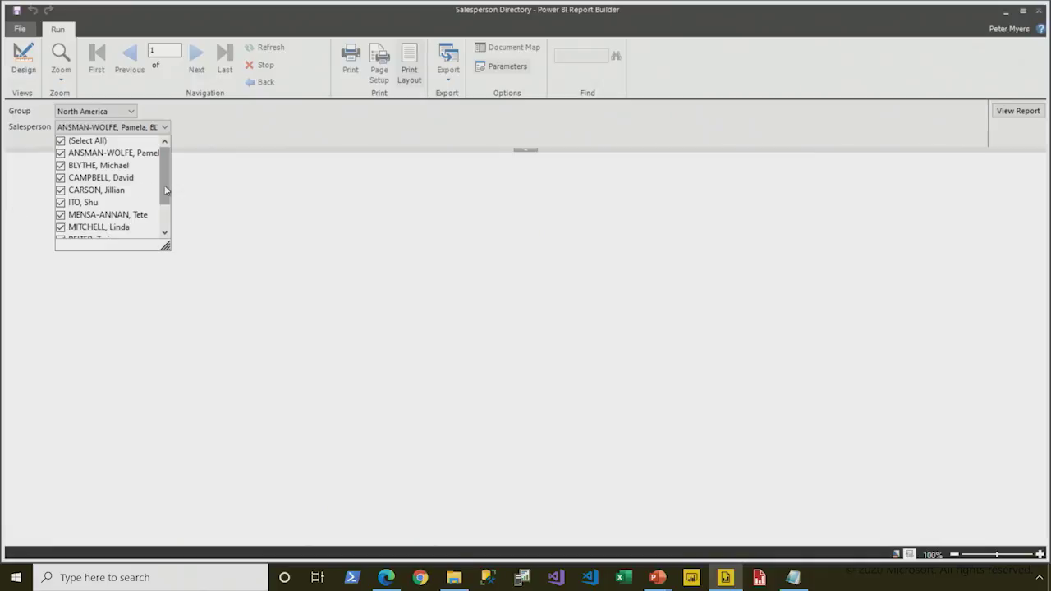
left_click_drag(162, 168, 173, 136)
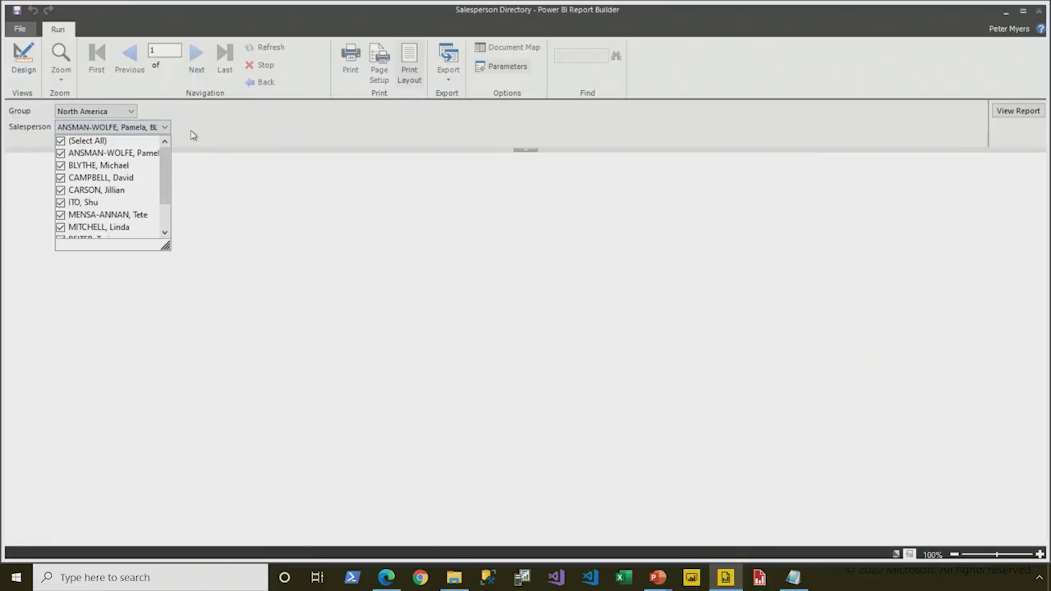
left_click(231, 129)
left_click(24, 62)
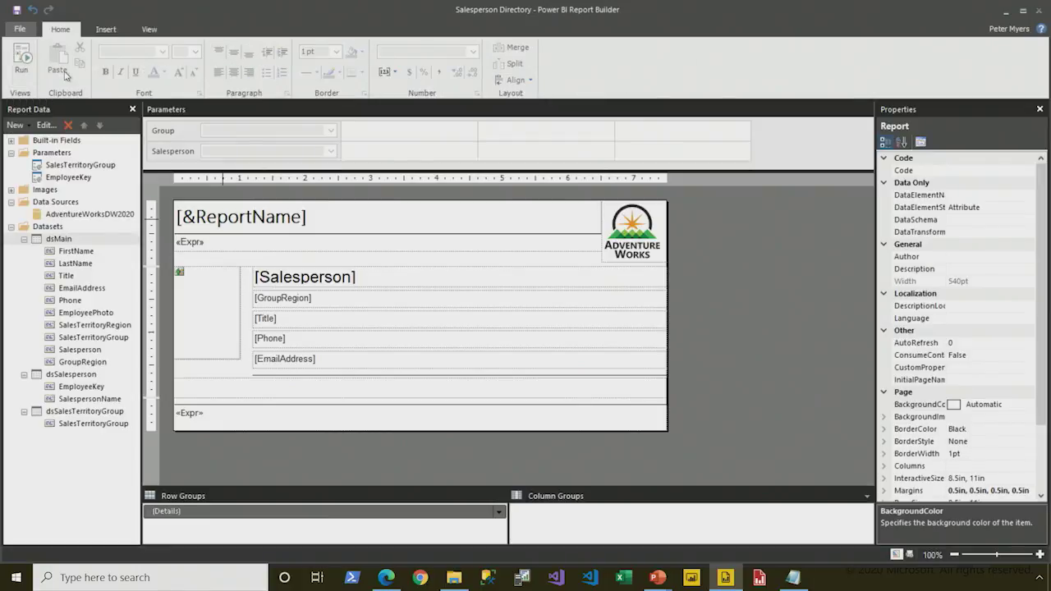
Preview again with Group Europe and one Europe salesperson unchecked, then view the report.
left_click(24, 70)
left_click(164, 126)
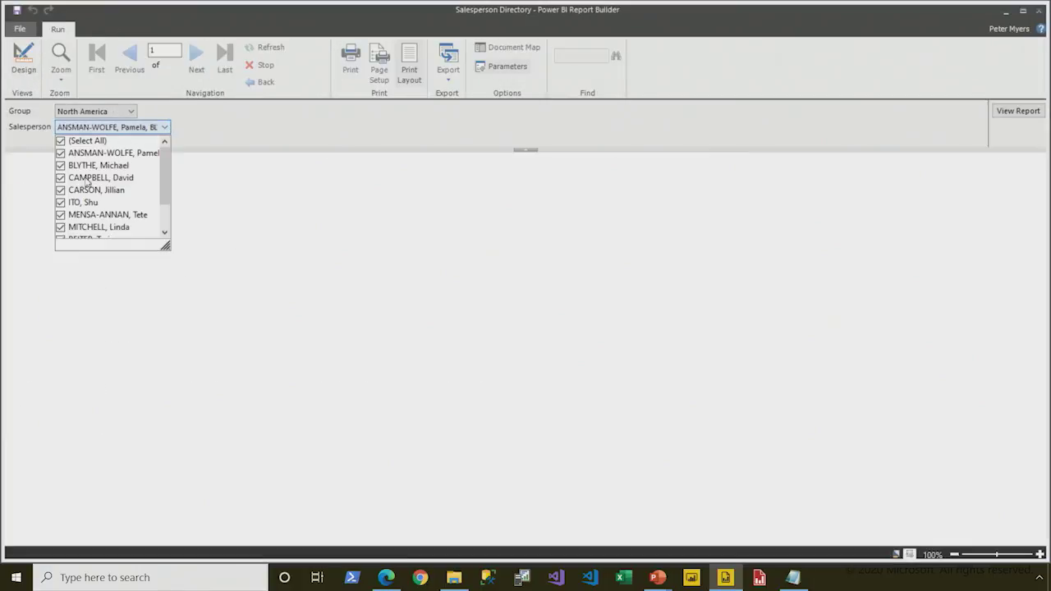
left_click(61, 190)
left_click(60, 214)
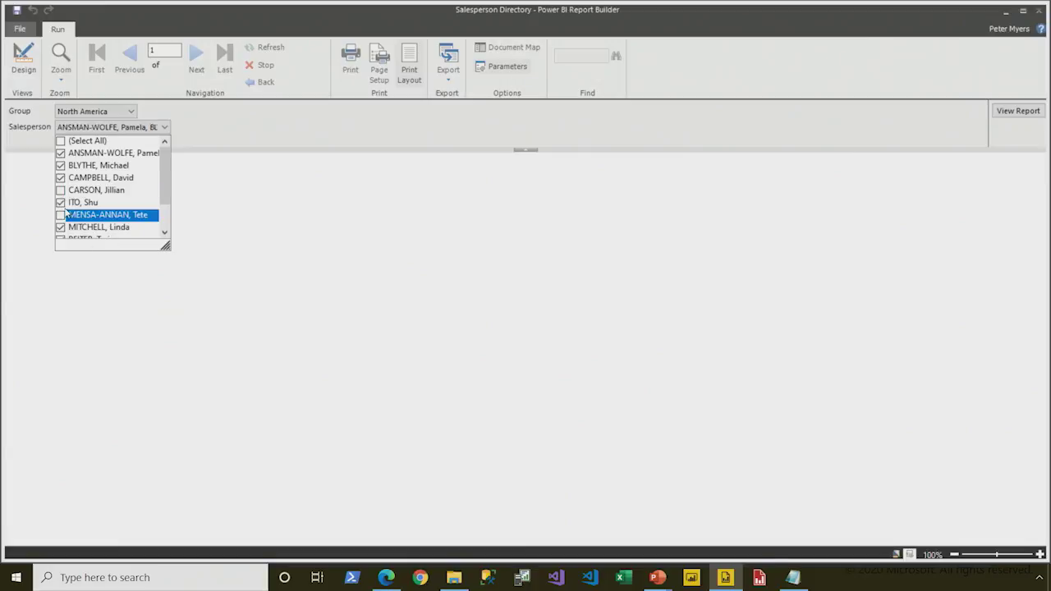
left_click(61, 201)
left_click(94, 112)
left_click(88, 131)
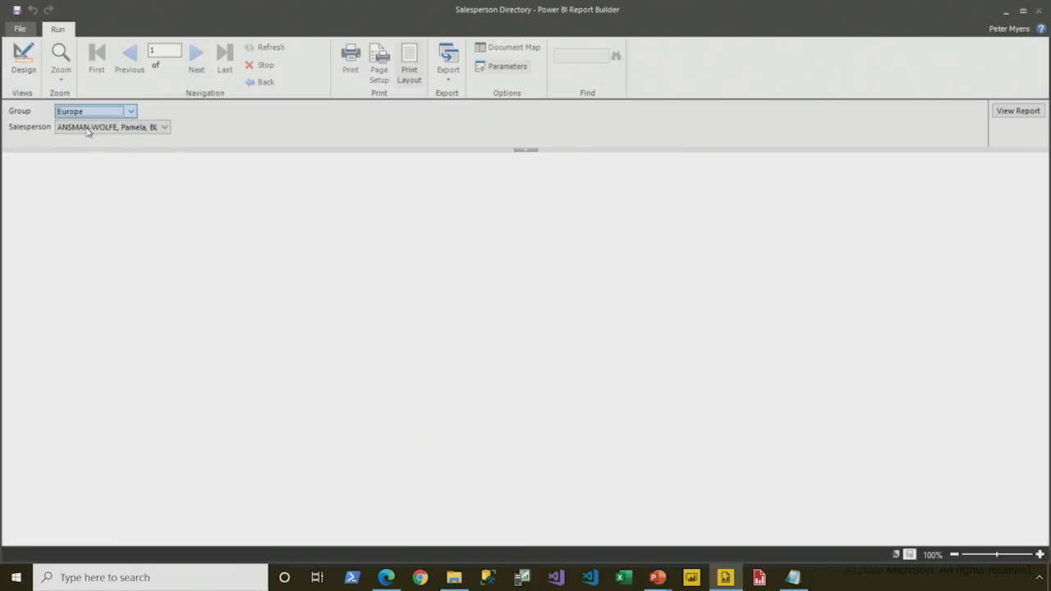
left_click(86, 130)
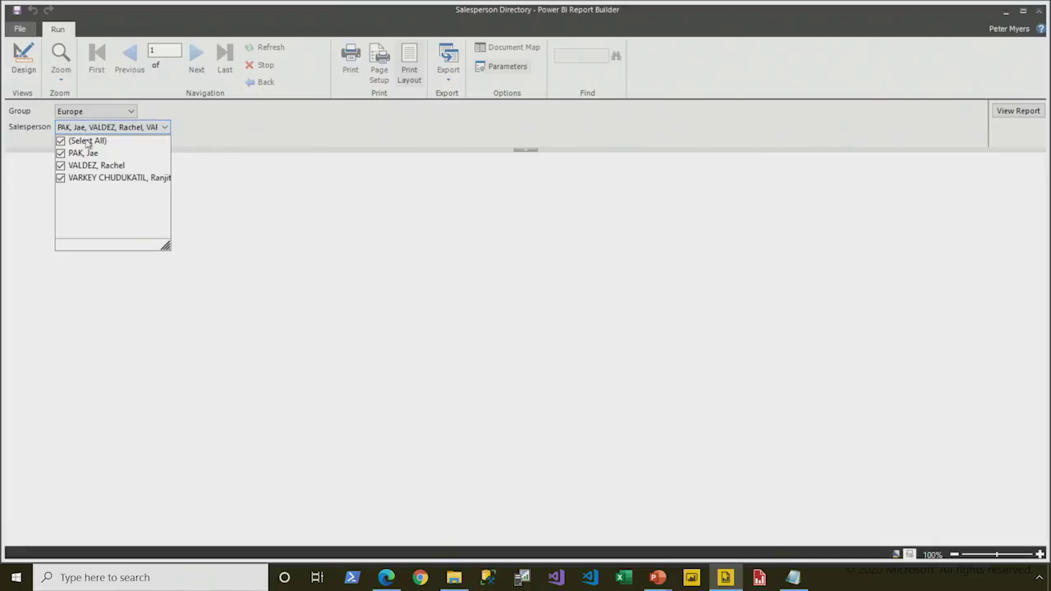
left_click(89, 168)
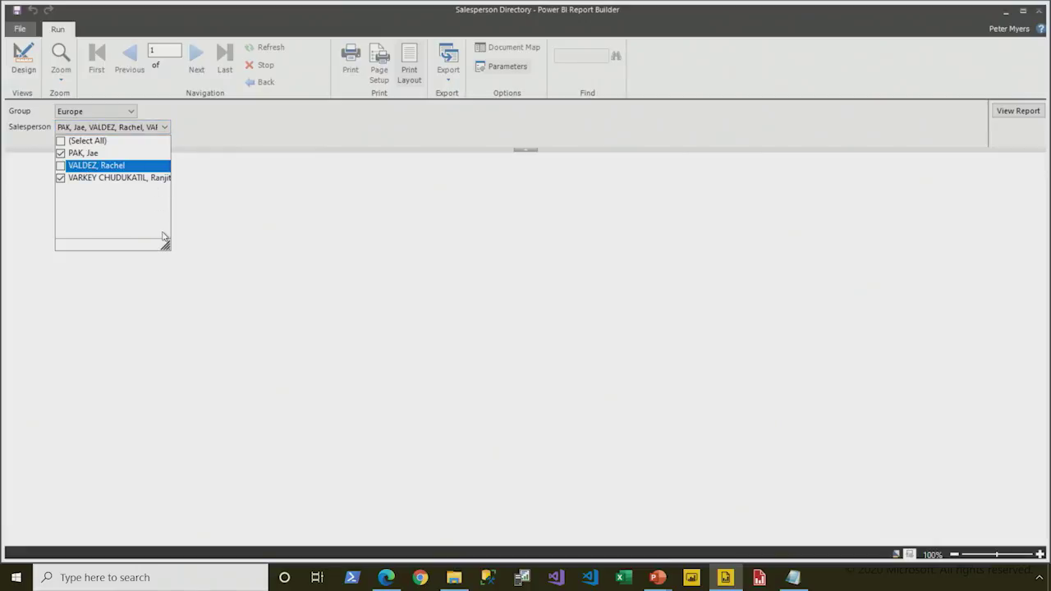
left_click(220, 145)
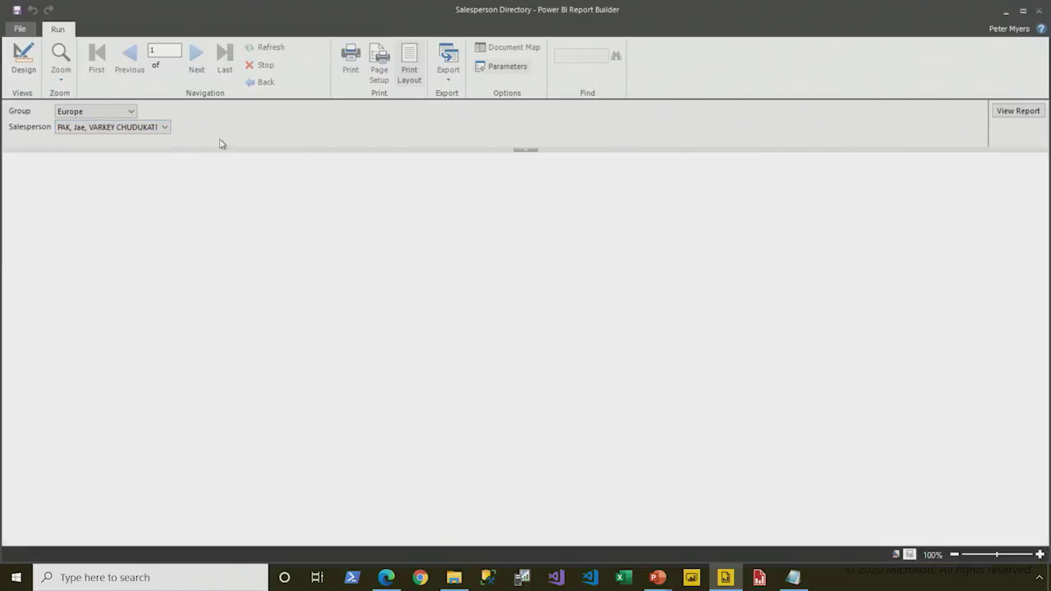
left_click(1016, 110)
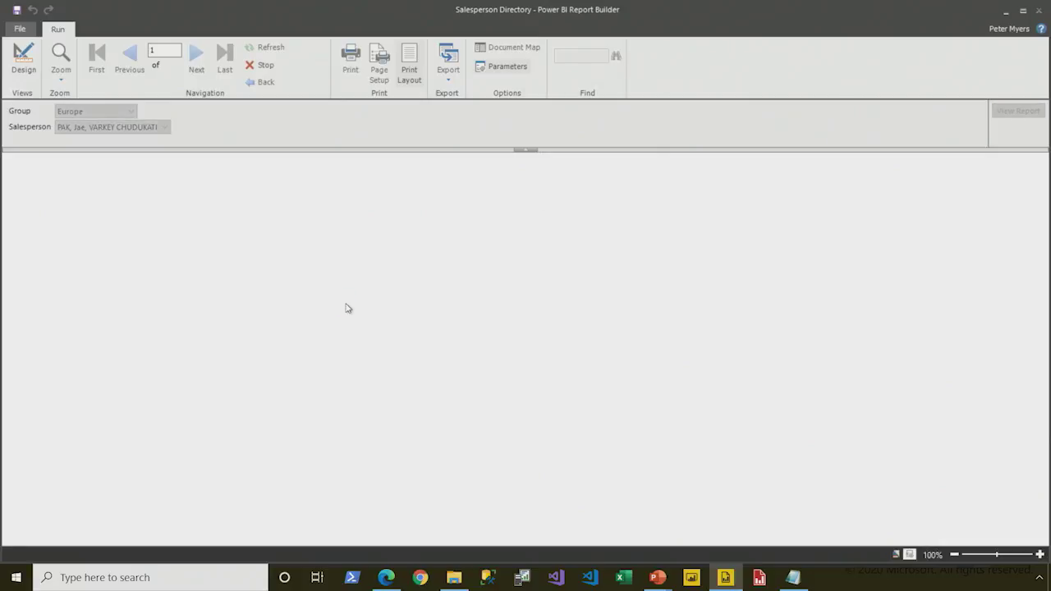
Inspect the incorrect-syntax error details for dataset dsMain, then close it and return to design.
left_click(637, 293)
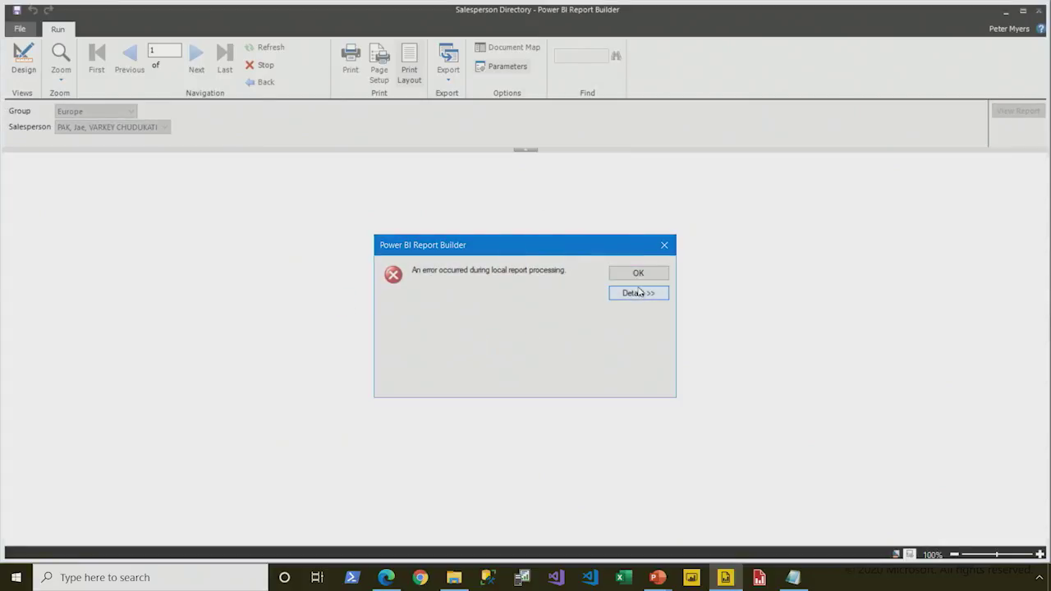
scroll(617, 365, "down", 1)
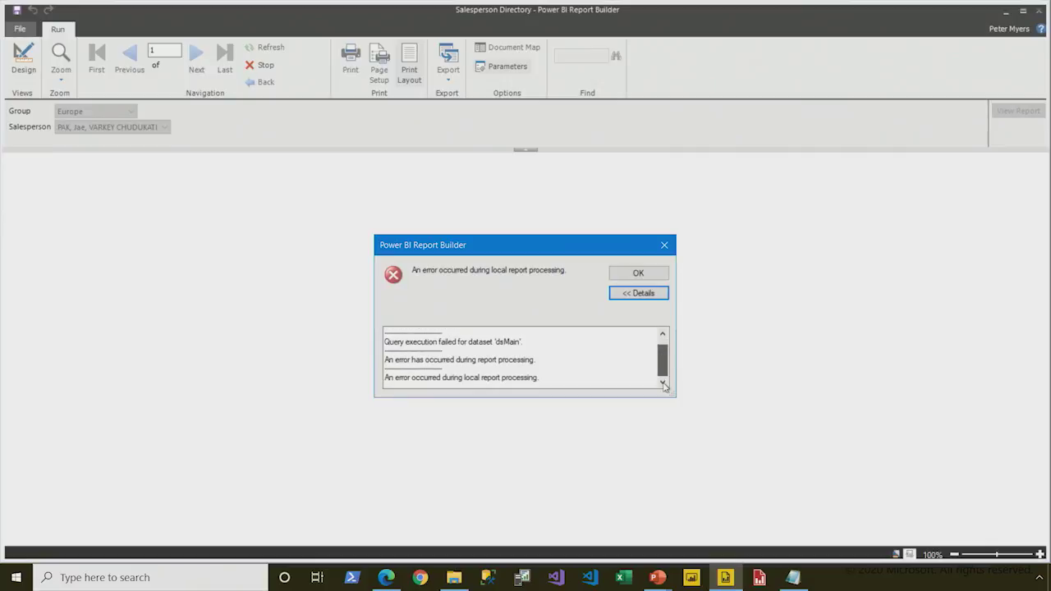
scroll(618, 365, "up", 1)
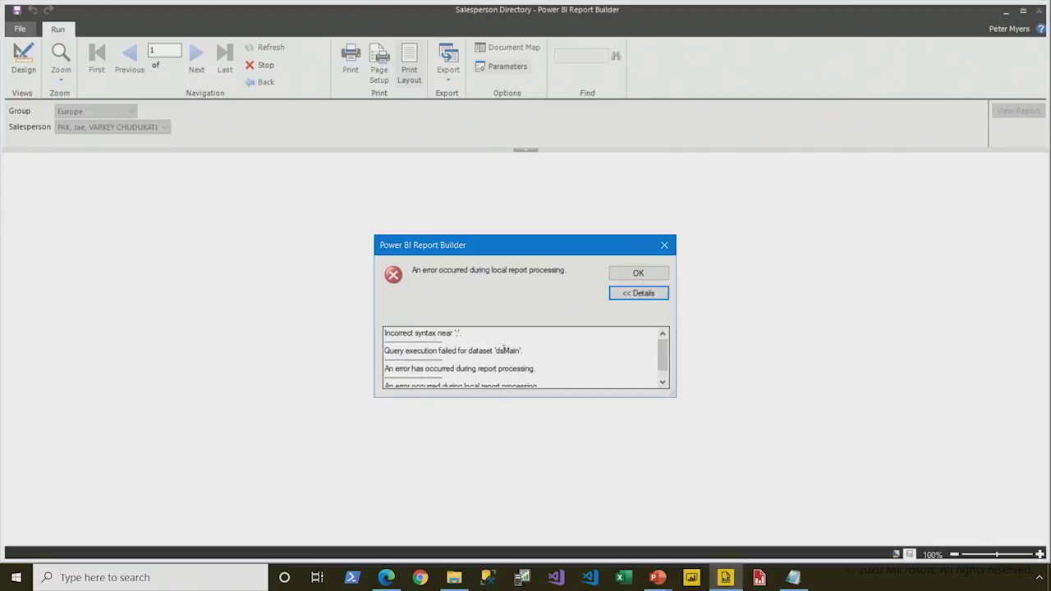
left_click_drag(463, 333, 369, 335)
left_click_drag(528, 351, 502, 351)
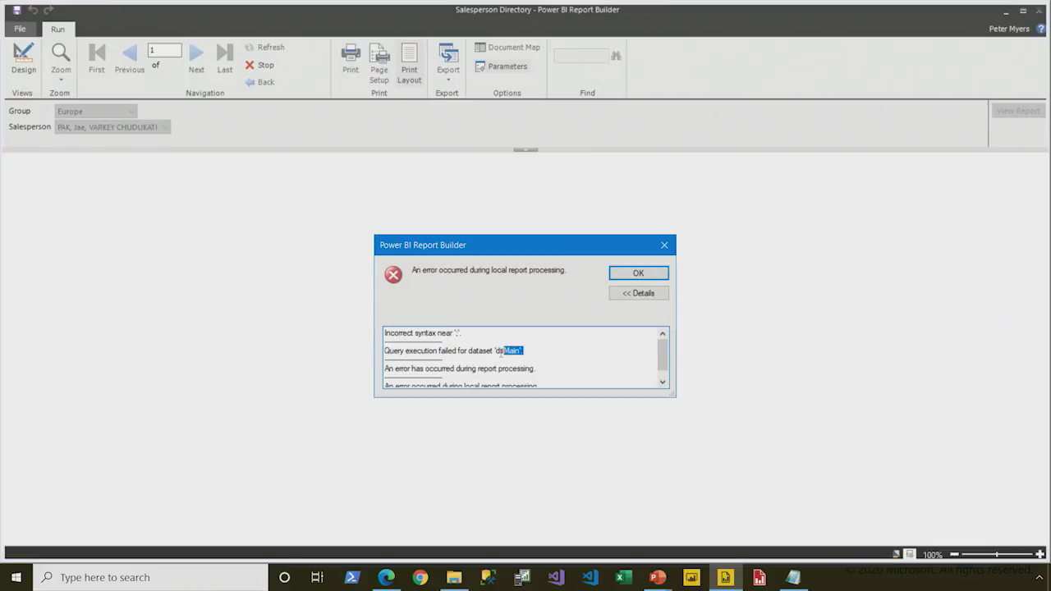
left_click(662, 247)
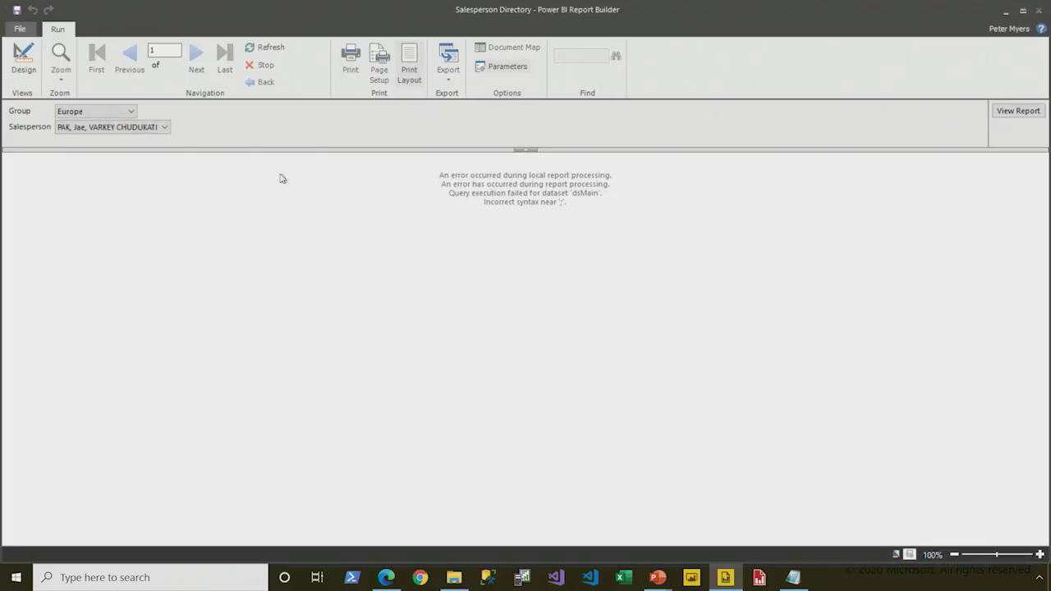
left_click(16, 57)
Remove the trailing semicolon from the dsMain query and save it through the prompts.
right_click(69, 238)
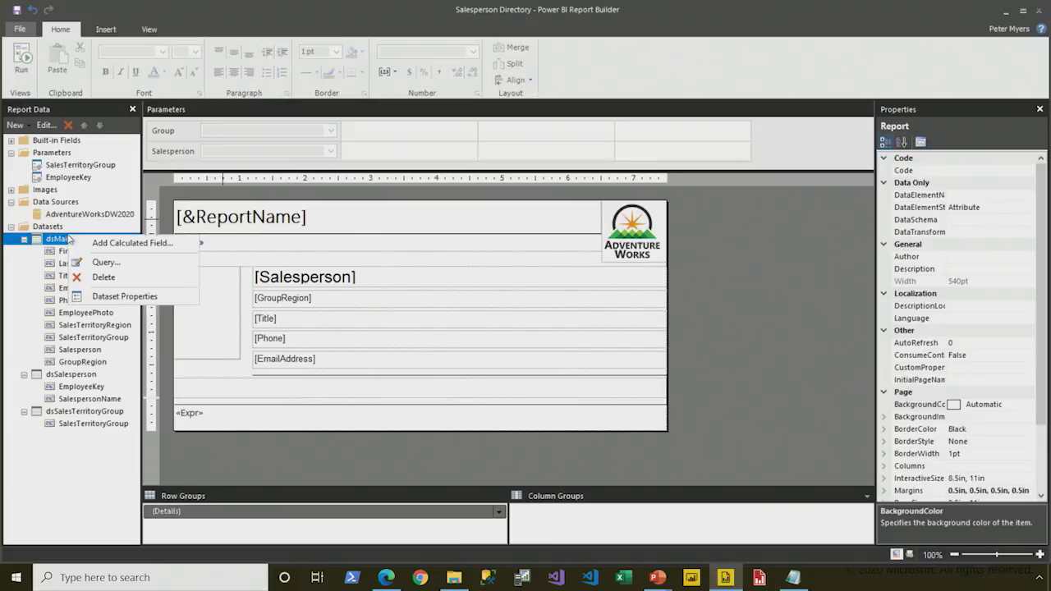
left_click(131, 297)
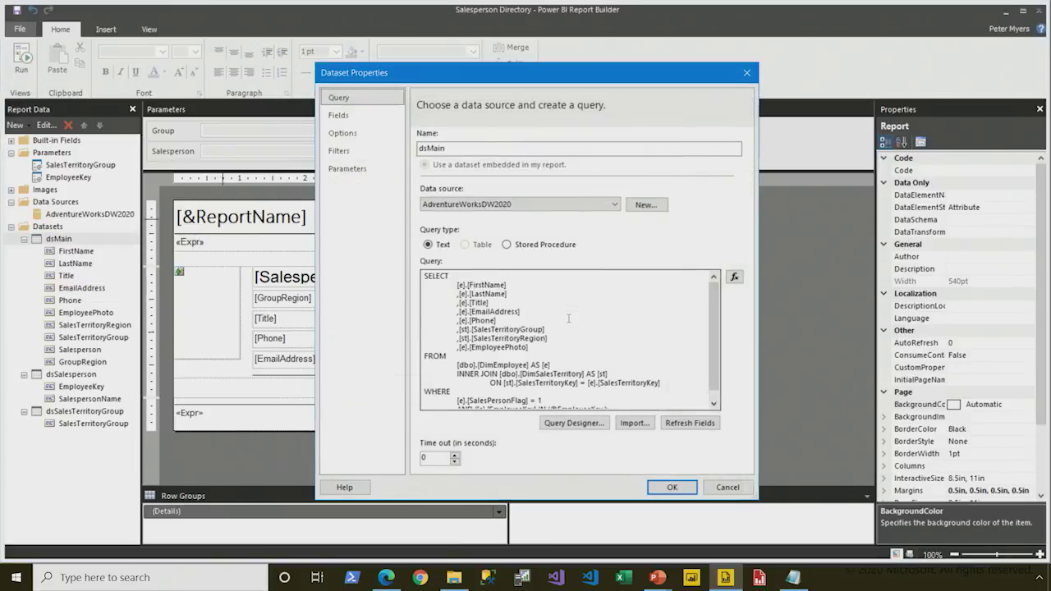
left_click(614, 402)
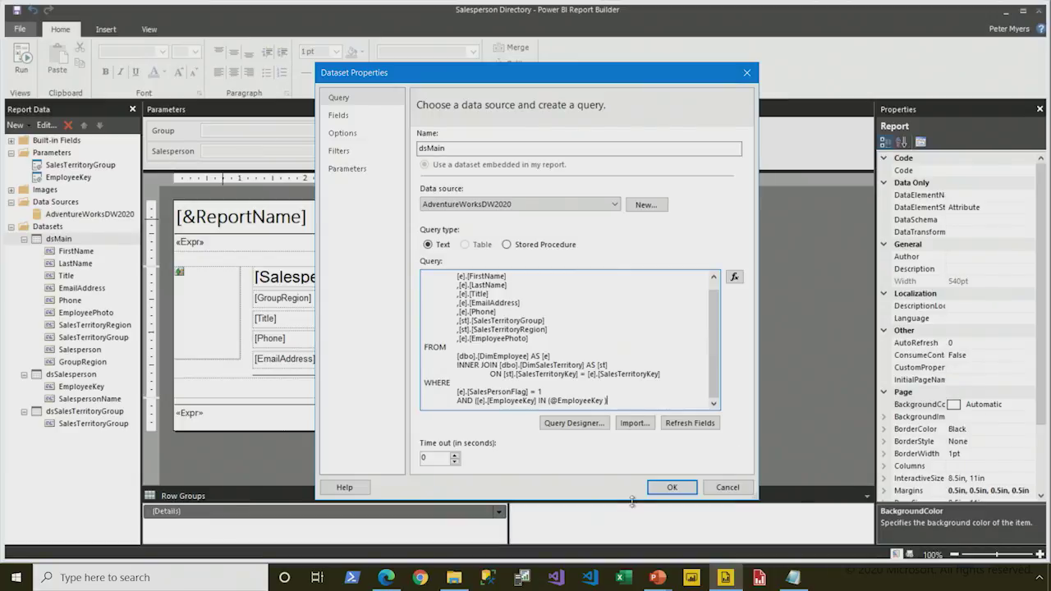
left_click(671, 487)
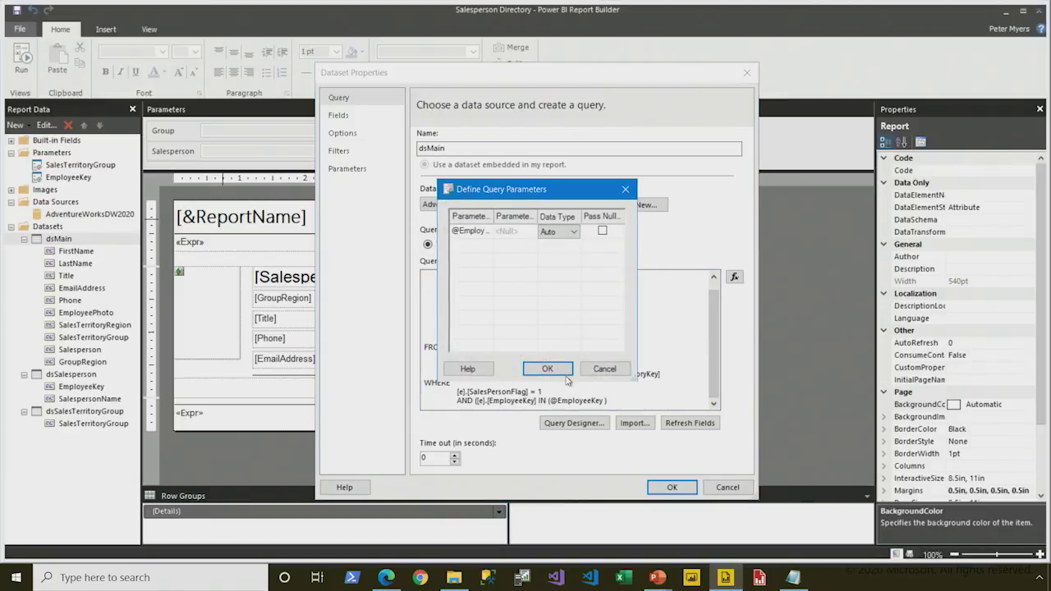
left_click(547, 369)
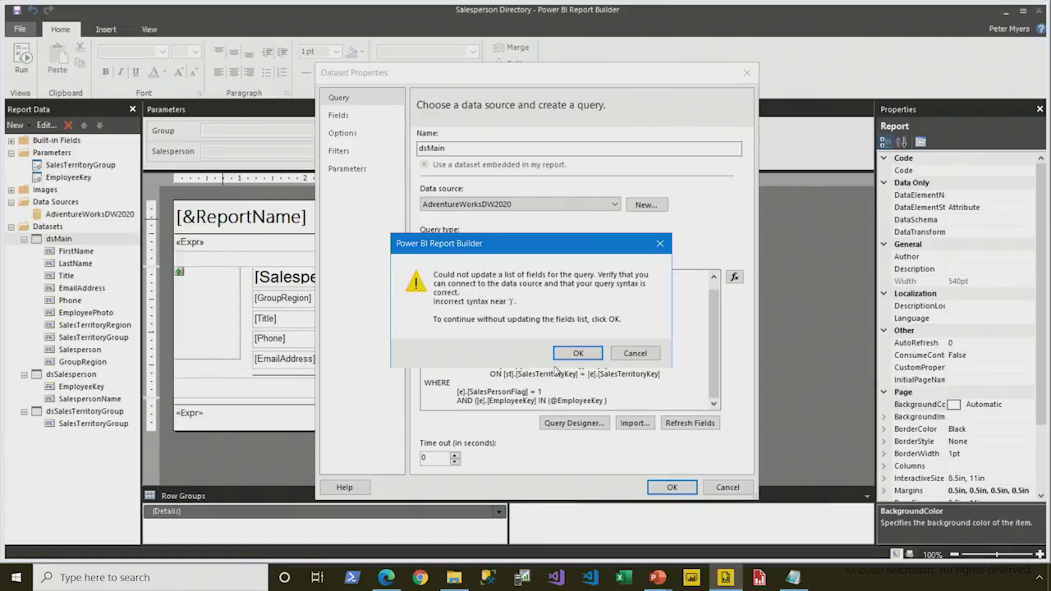
left_click(574, 353)
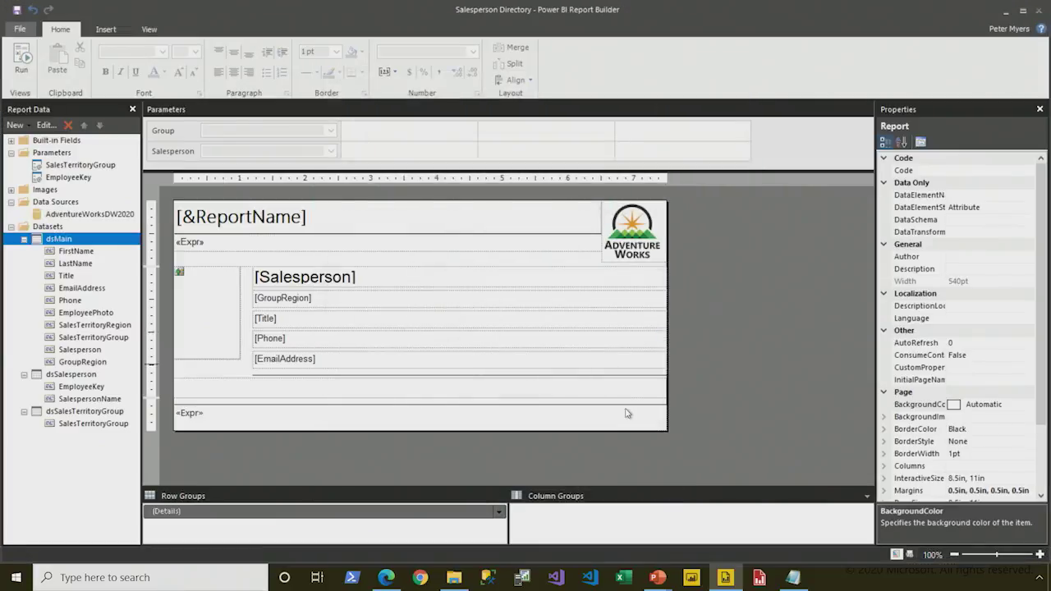
right_click(91, 247)
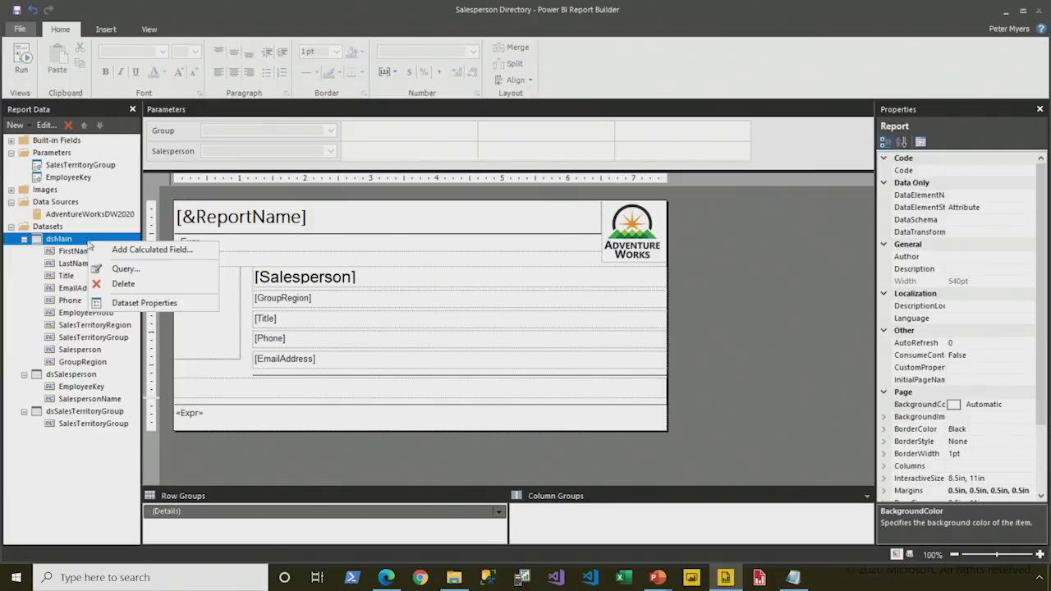
Import dsMain_3.sql from D:\PowerBIPRIAD\Lab04A\Assets as the dsMain query and confirm.
left_click(146, 300)
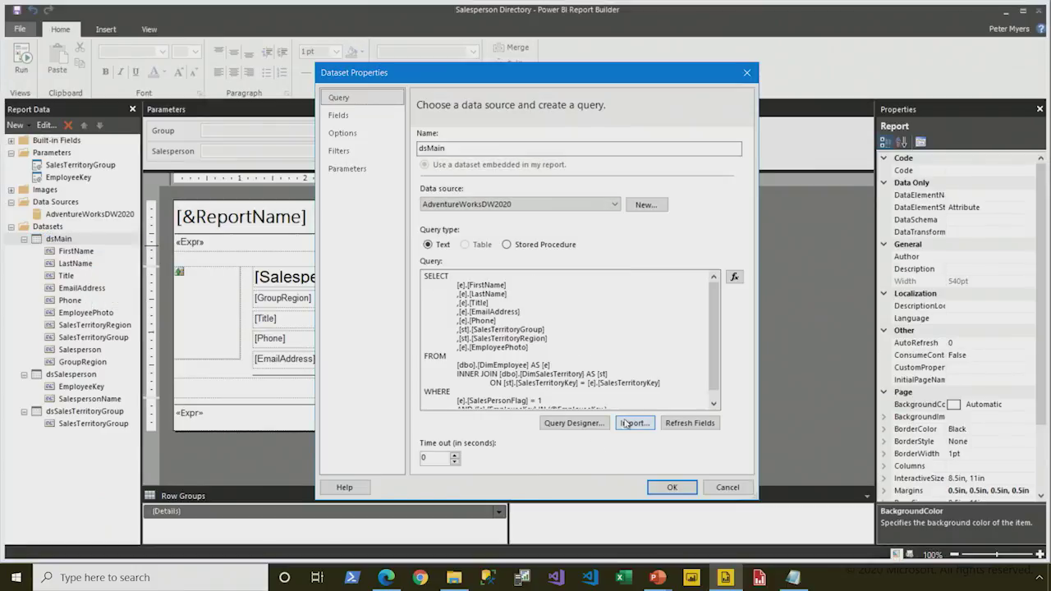
left_click(625, 423)
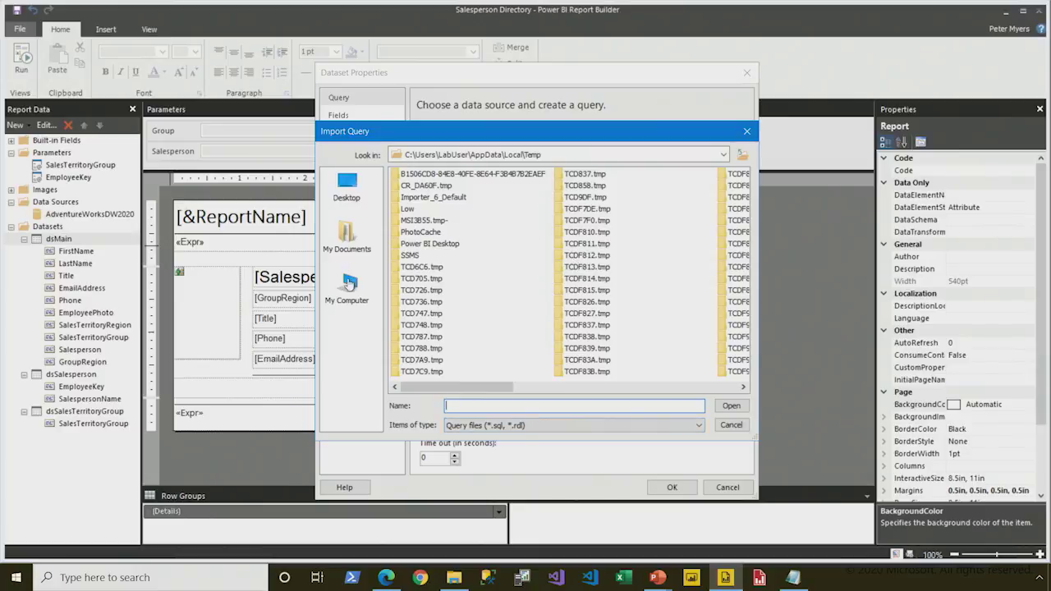
left_click(346, 286)
double_click(405, 185)
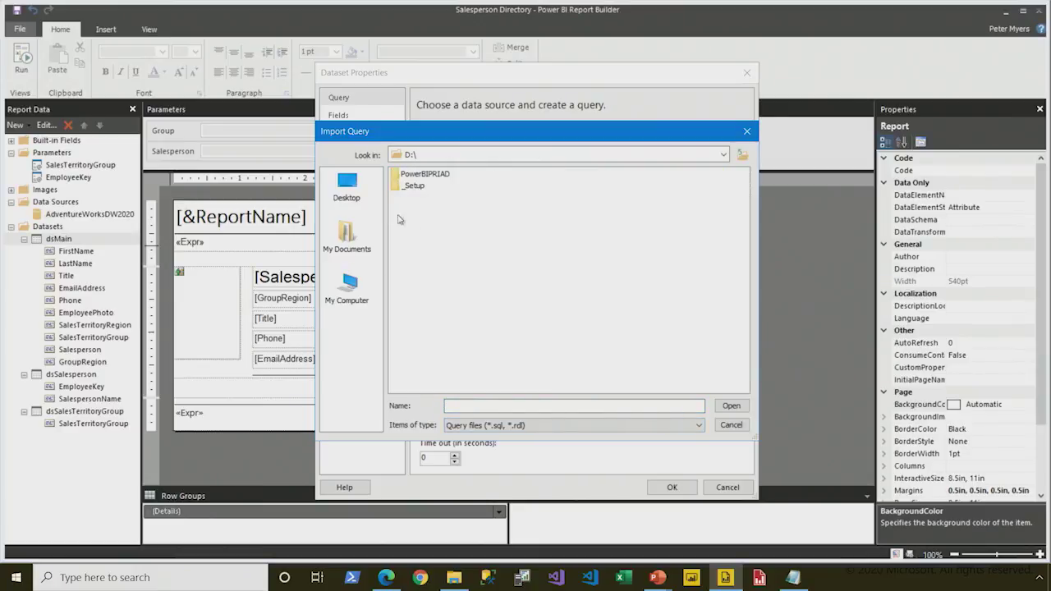
left_click(437, 175)
double_click(437, 175)
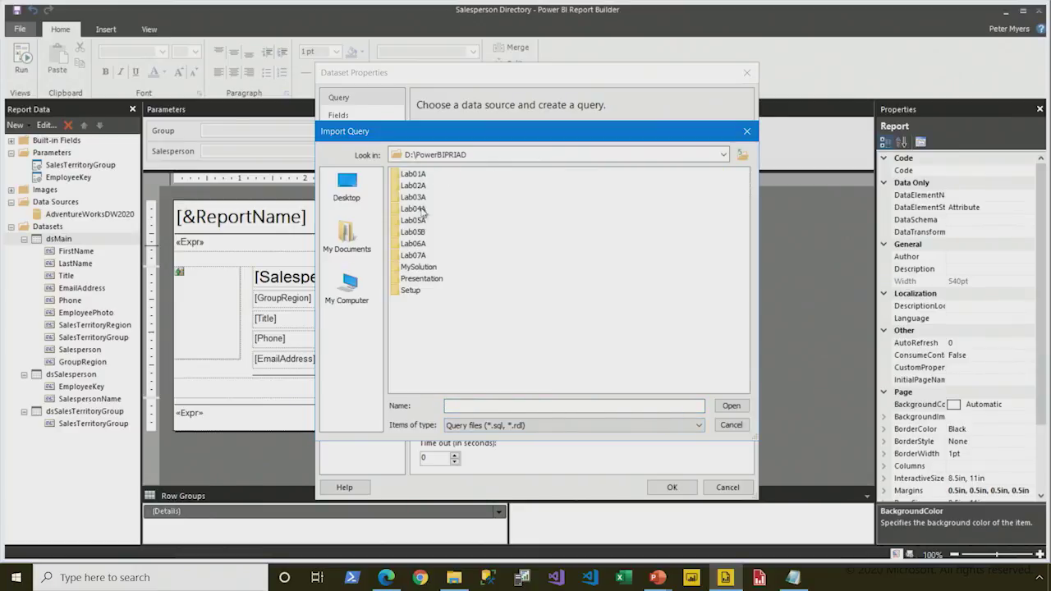
double_click(423, 210)
left_click(413, 176)
double_click(413, 176)
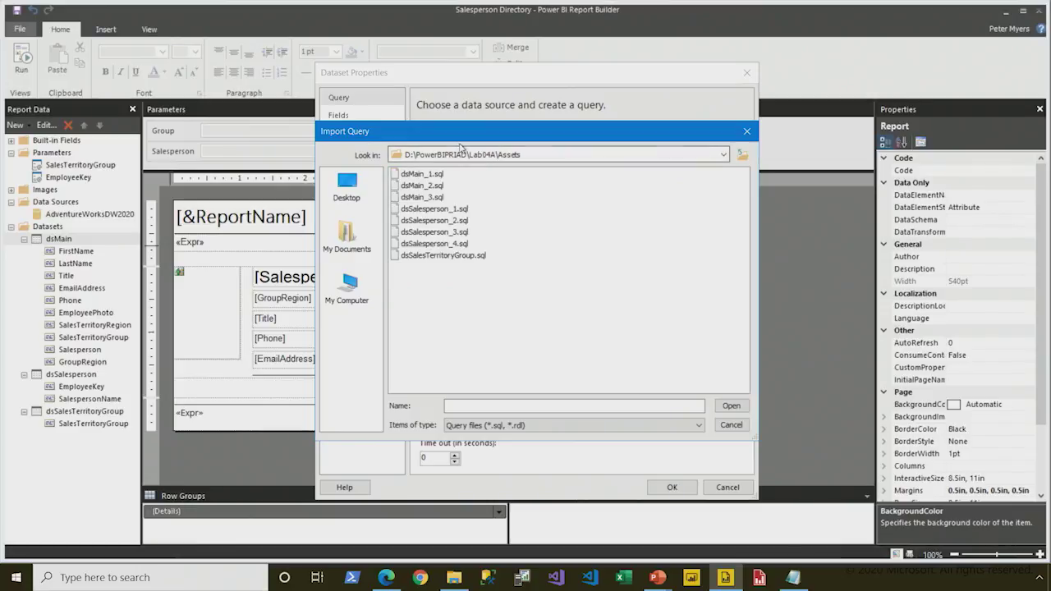
double_click(435, 197)
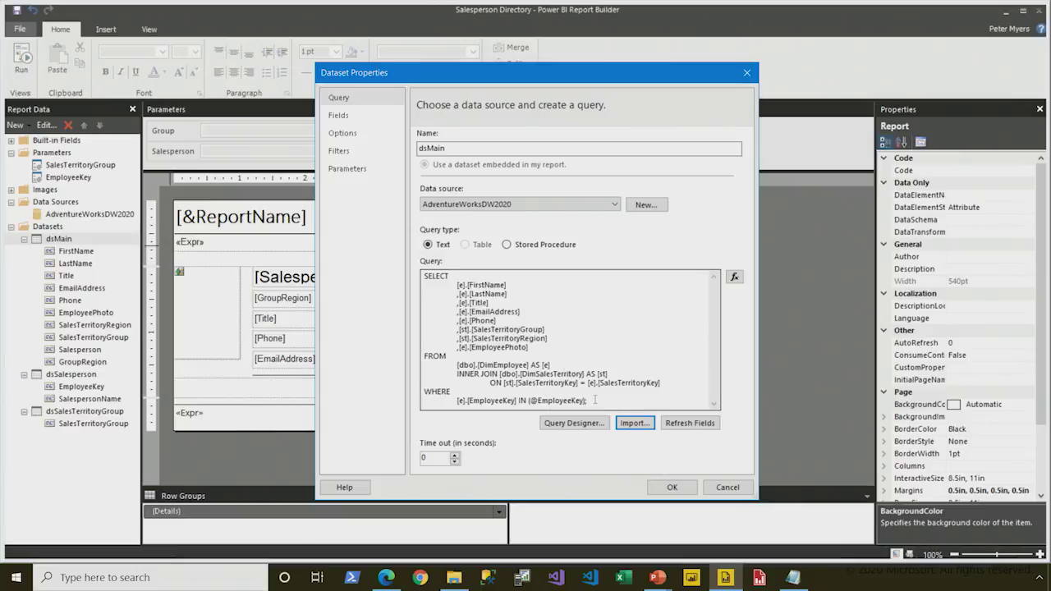
left_click_drag(594, 399, 415, 393)
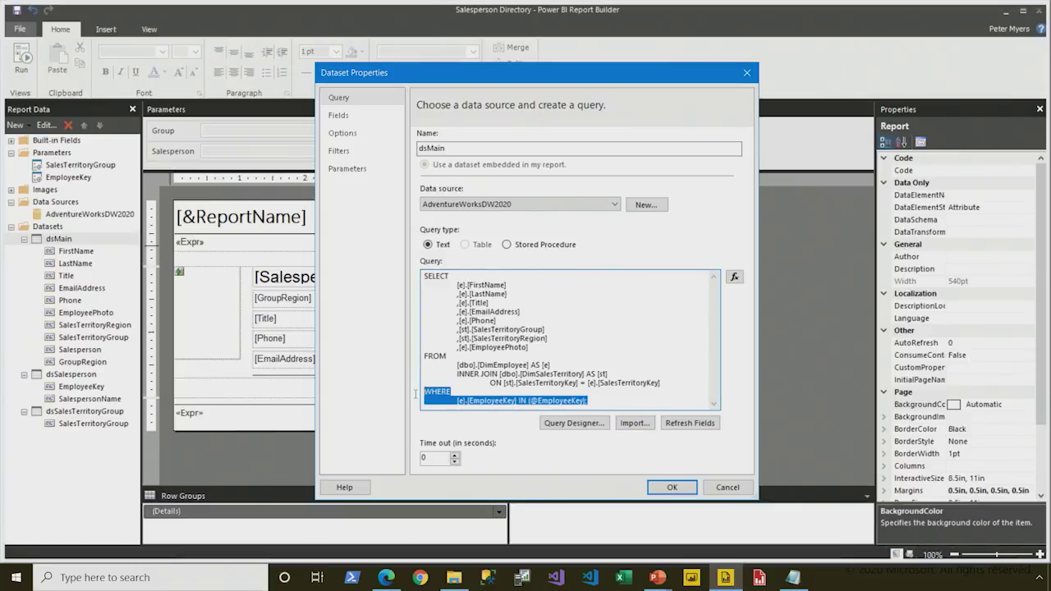
left_click(670, 488)
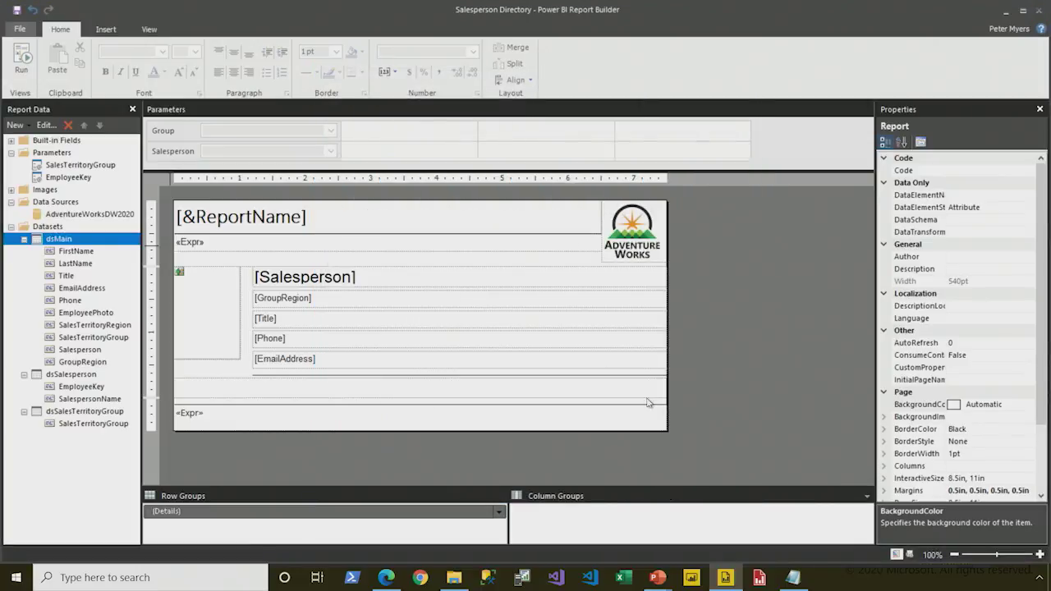
Preview for Group Europe with one salesperson unchecked, then turn off Print Layout.
left_click(21, 62)
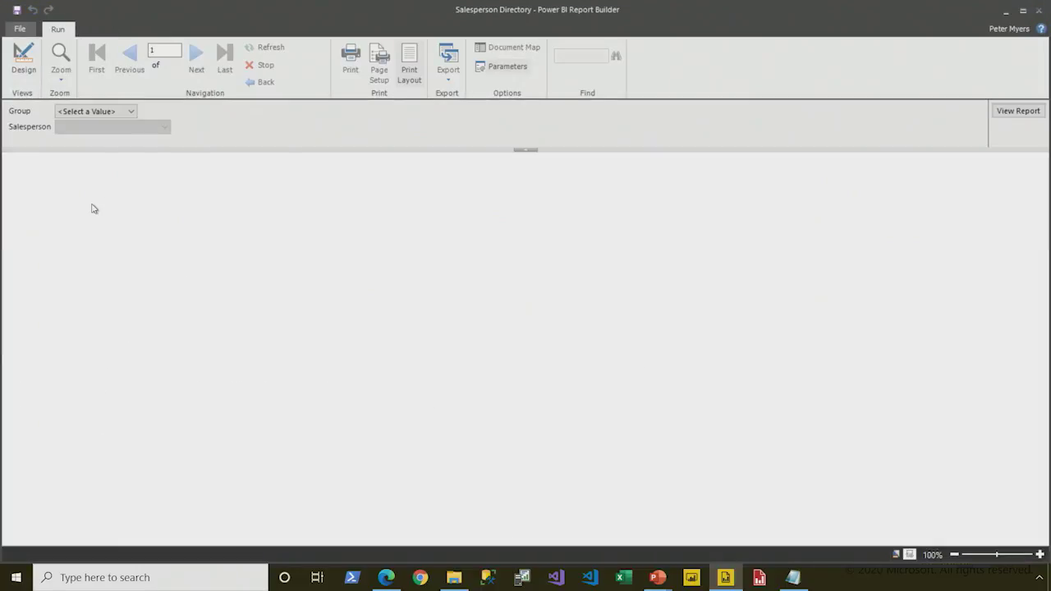
left_click(91, 112)
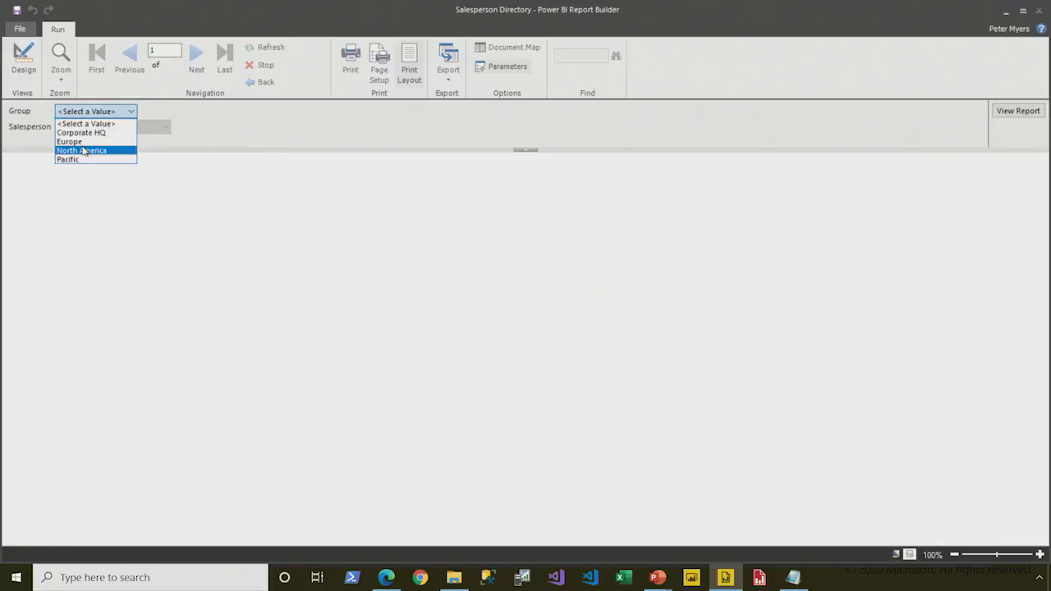
left_click(72, 142)
left_click(135, 130)
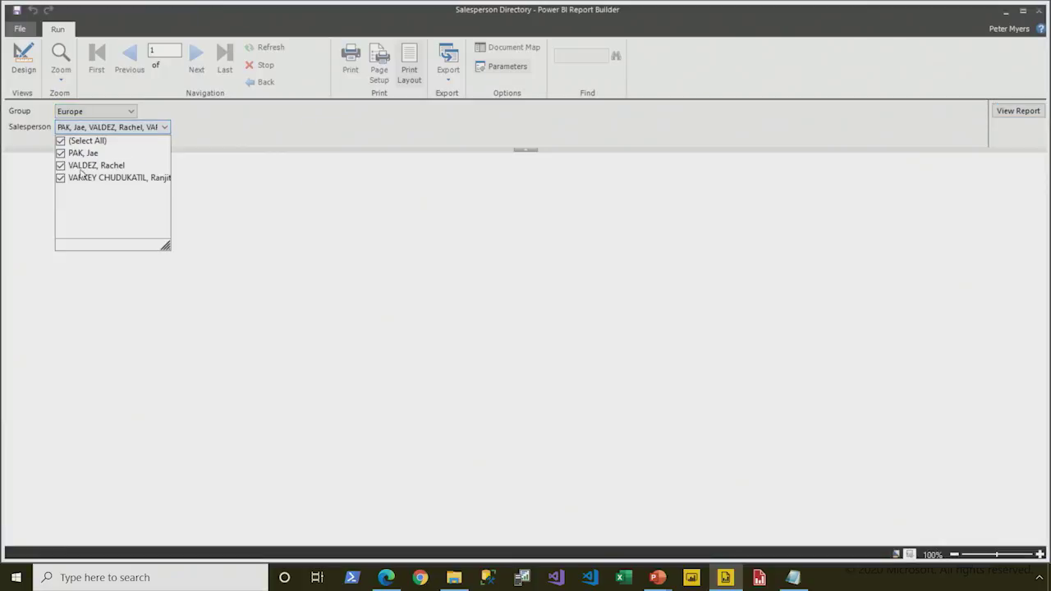
left_click(80, 167)
left_click(221, 141)
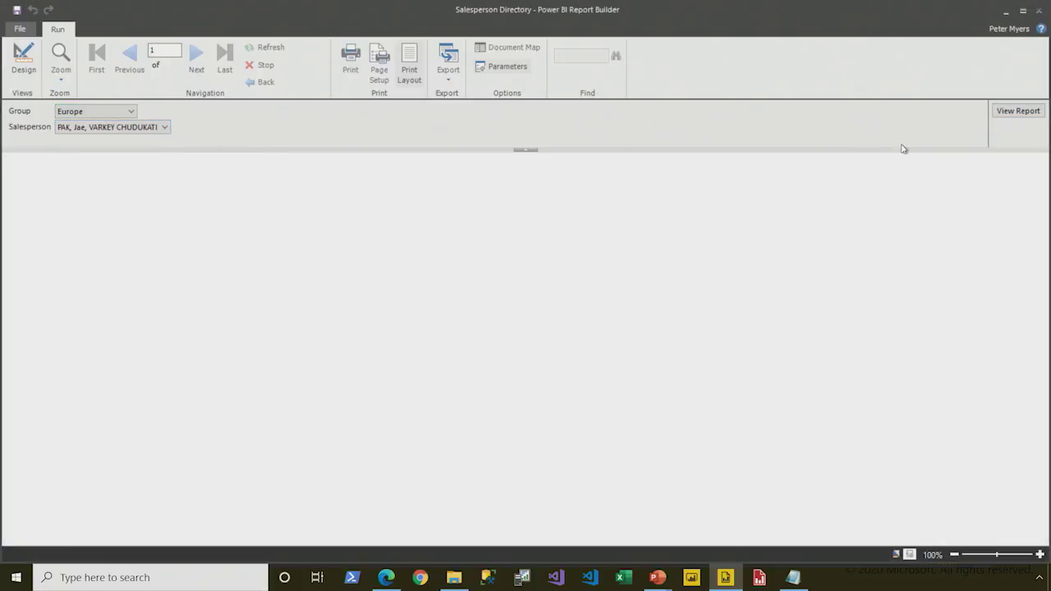
left_click(1003, 113)
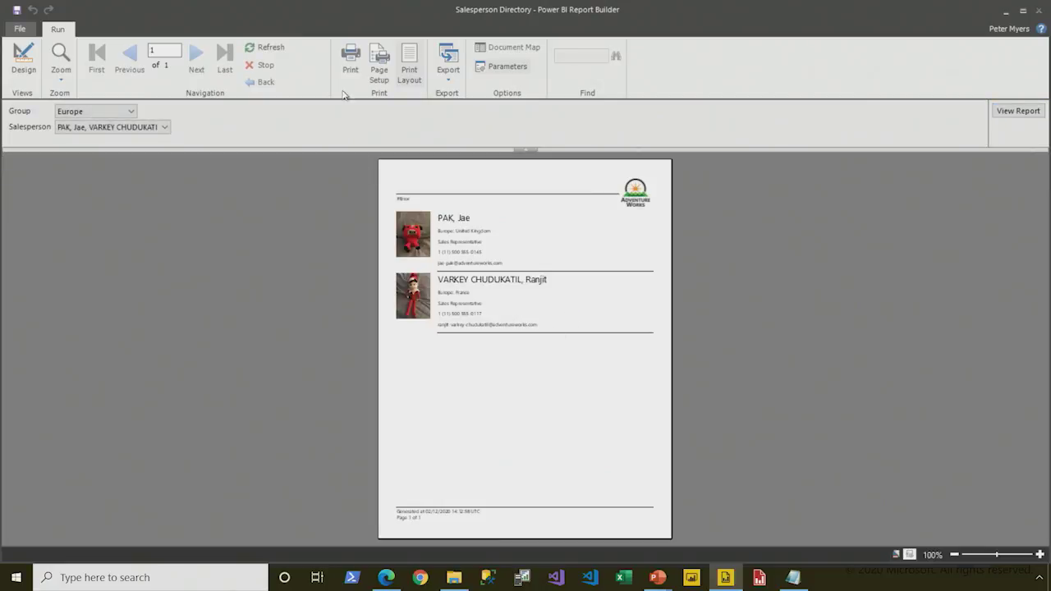
left_click(408, 66)
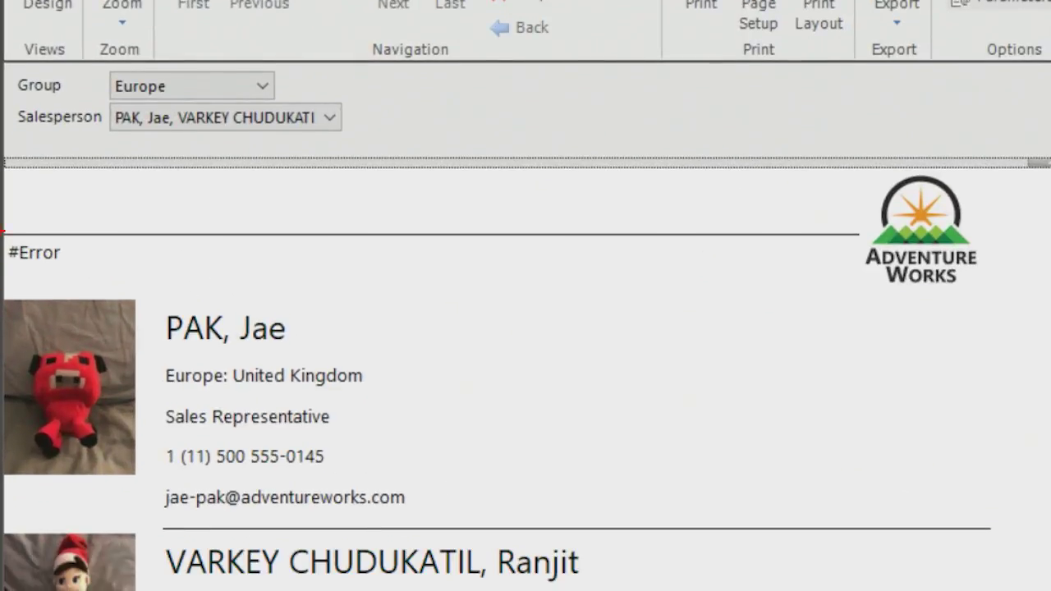
mouse_move(1, 224)
left_mouse_down()
mouse_move(66, 279)
mouse_move(175, 290)
left_mouse_up()
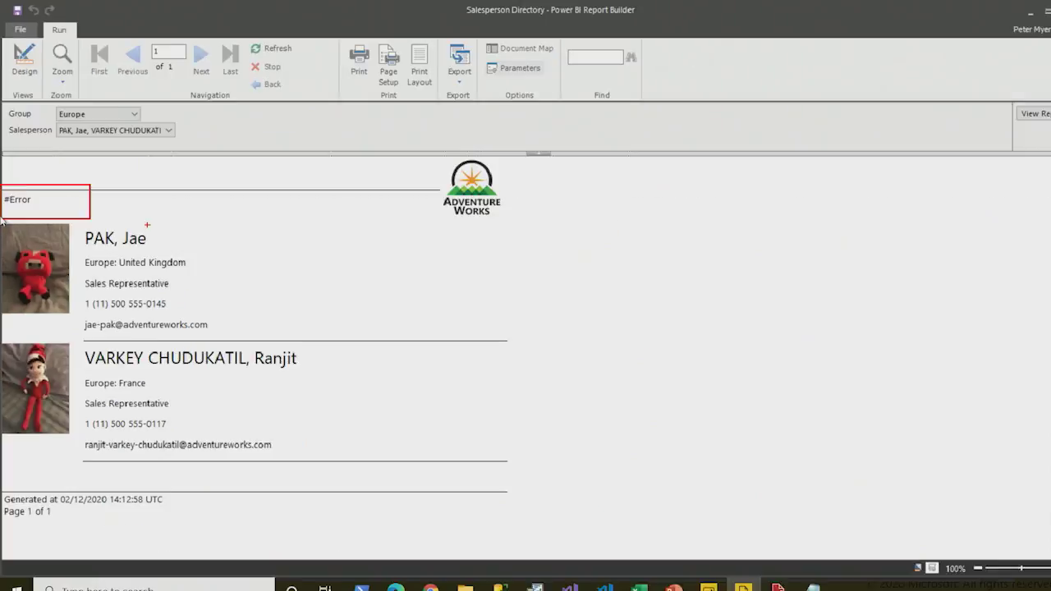
Wrap Parameters!EmployeeKey.Label in Join(..., ", ") in the subtitle expression, then preview.
left_click(48, 4)
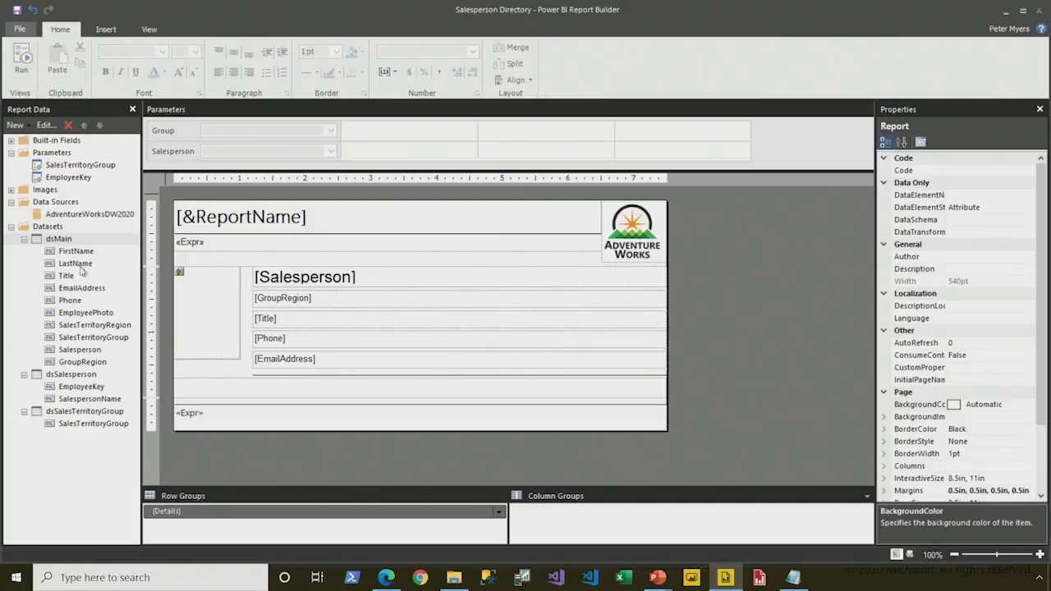
right_click(212, 241)
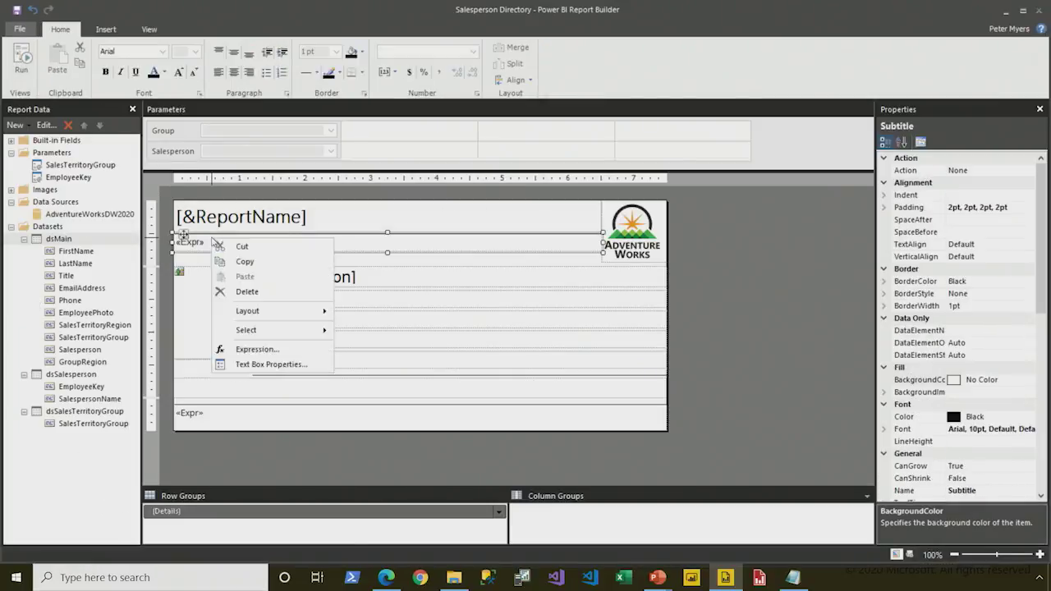
left_click(256, 349)
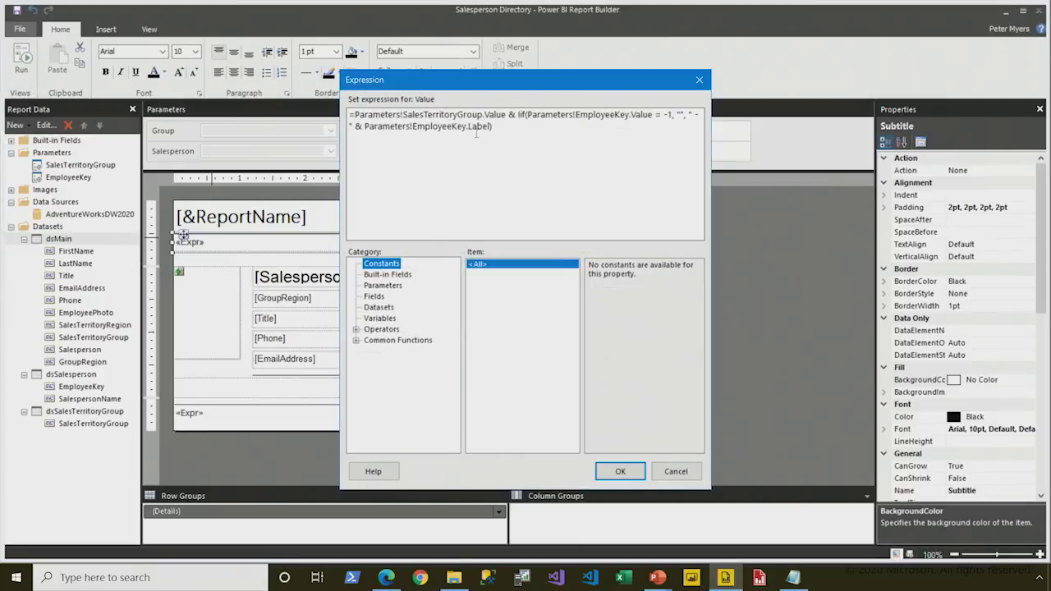
left_click_drag(491, 125, 468, 126)
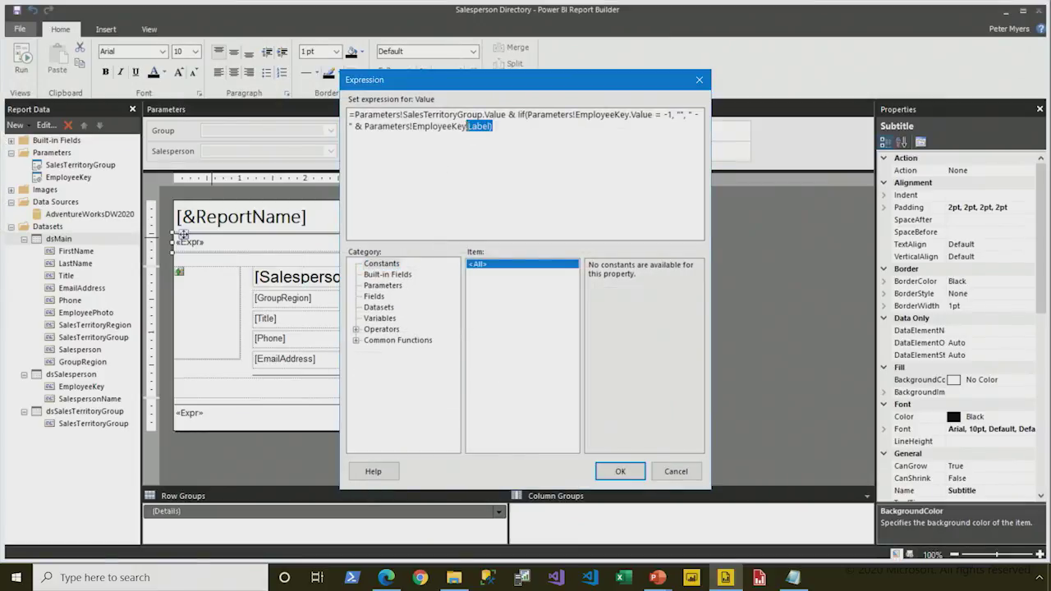
left_click(472, 159)
type("Jon")
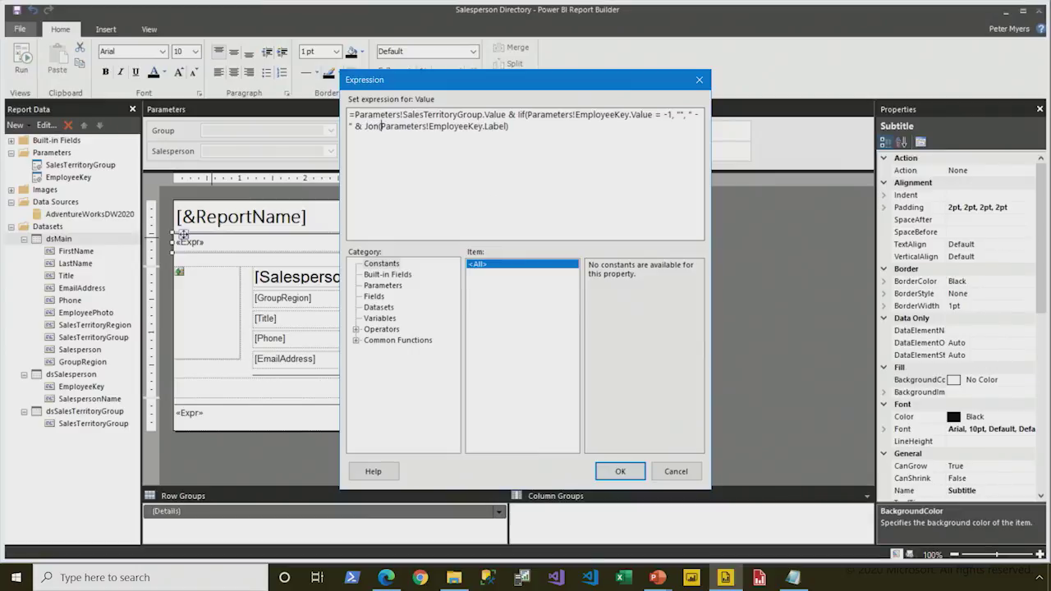
key("BackSpace")
type("in(")
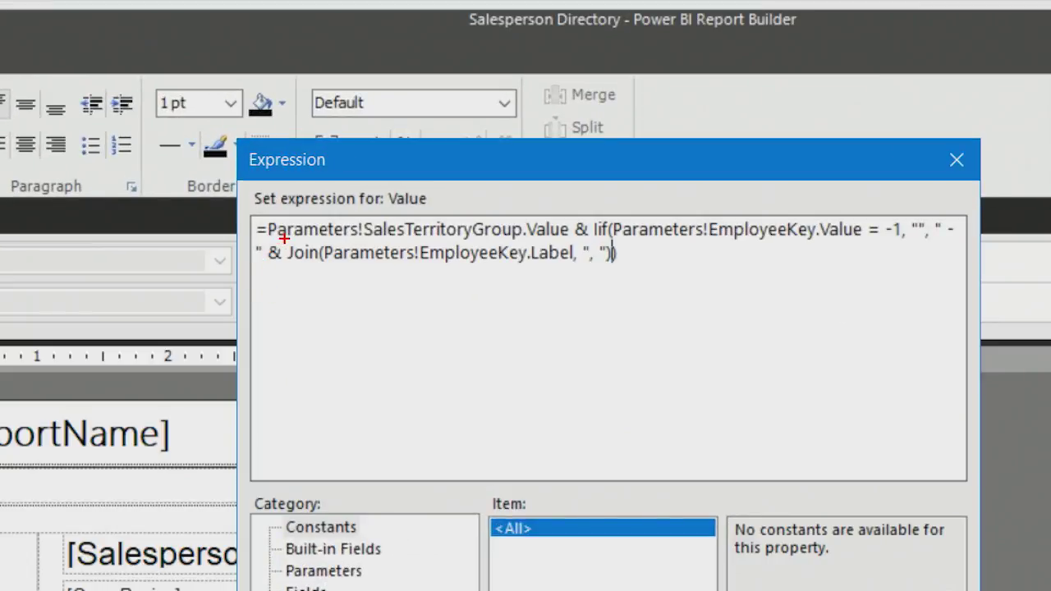
left_click_drag(284, 240, 322, 269)
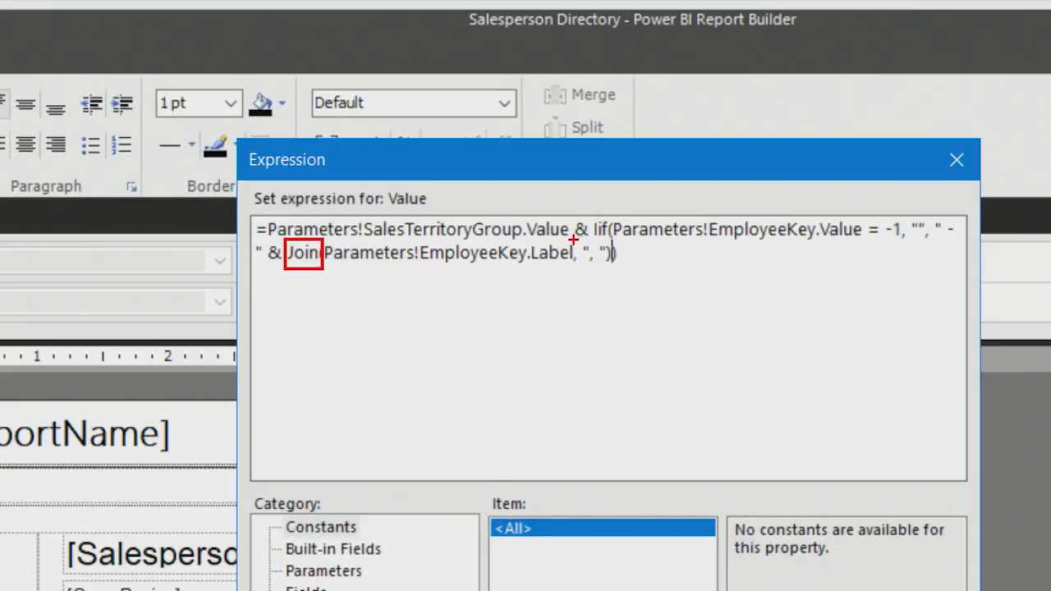
left_click_drag(570, 242, 607, 276)
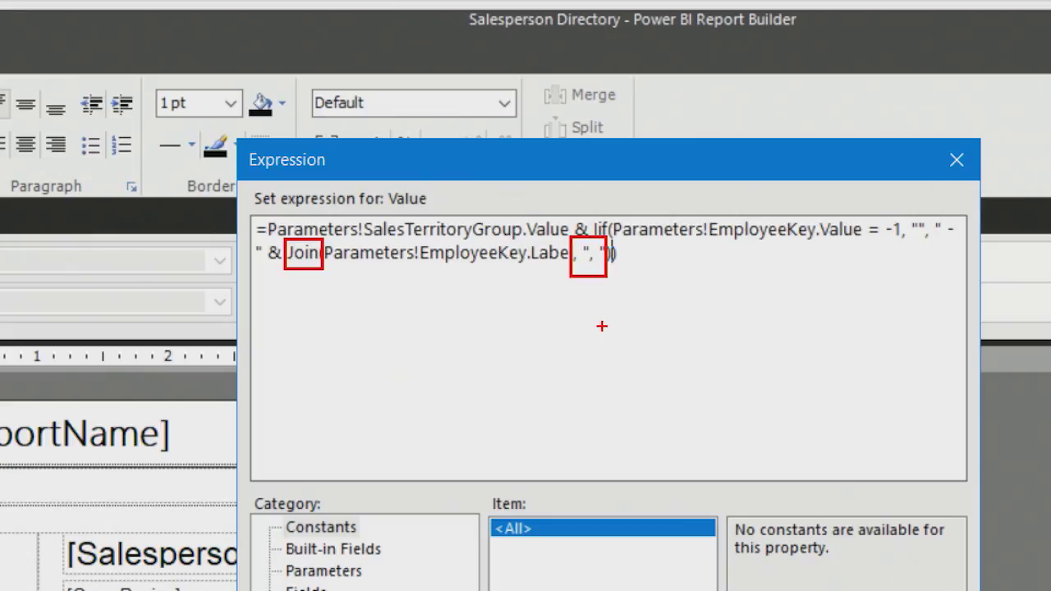
key("Escape")
left_click(618, 474)
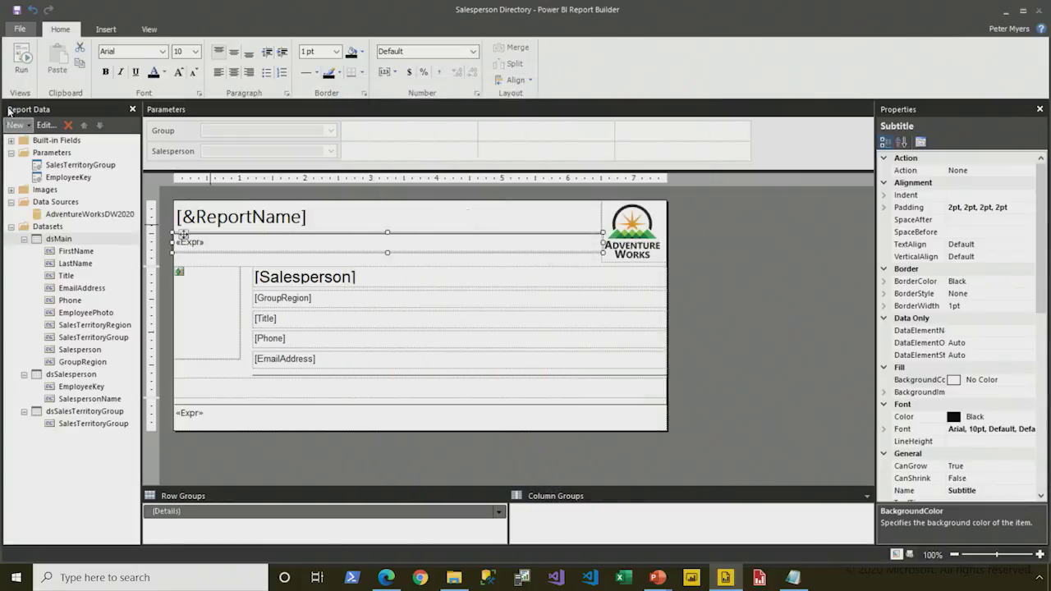
key("F5")
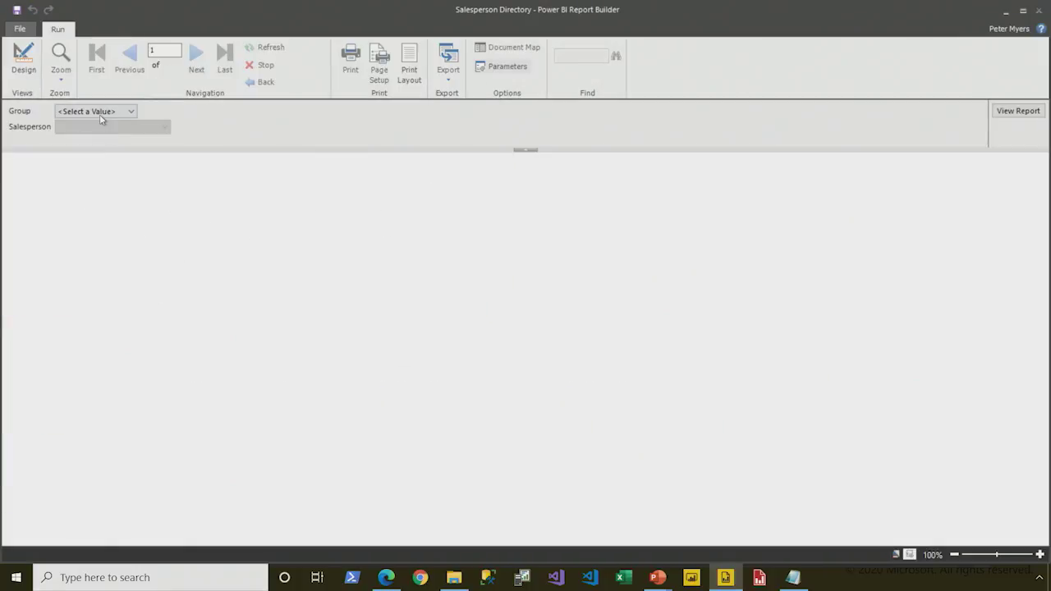
left_click(99, 113)
left_click(113, 139)
left_click(114, 129)
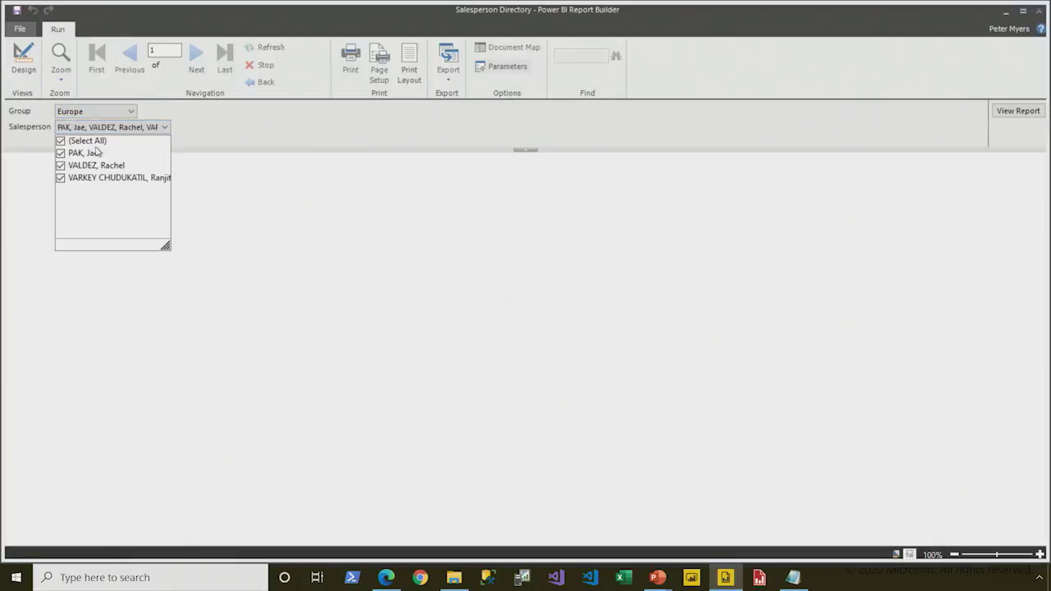
left_click(97, 166)
left_click(258, 131)
left_click(1016, 111)
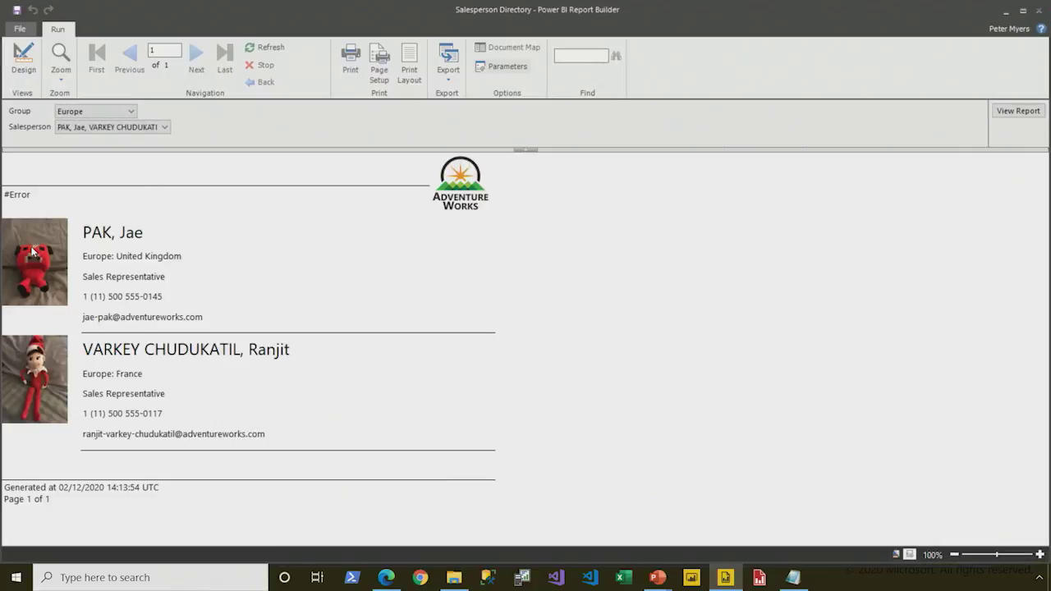
left_click(24, 61)
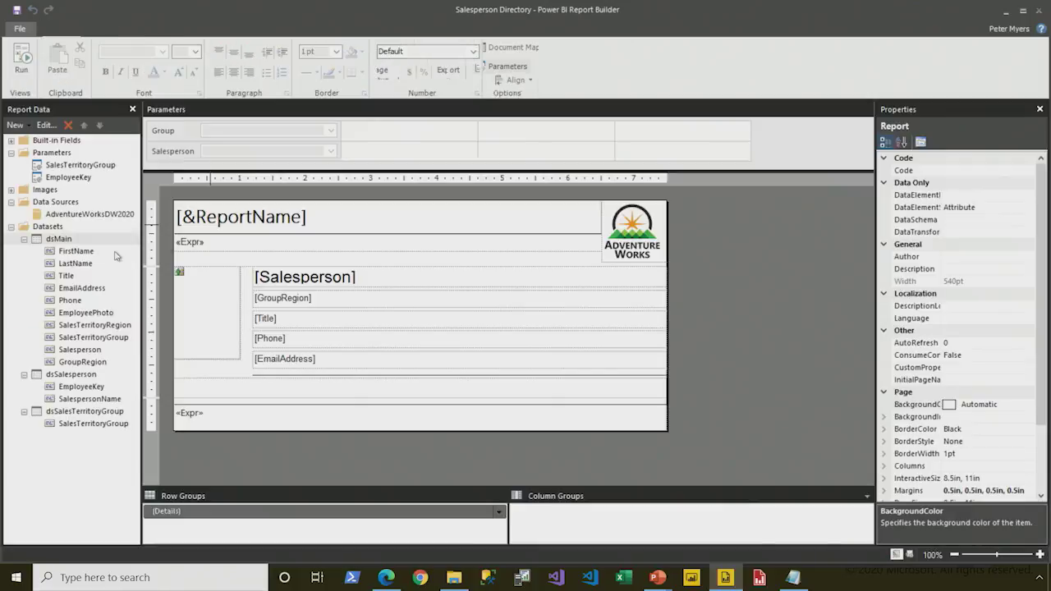
Delete the Iif condition and empty-string branch from the subtitle expression and confirm.
right_click(297, 245)
left_click(357, 356)
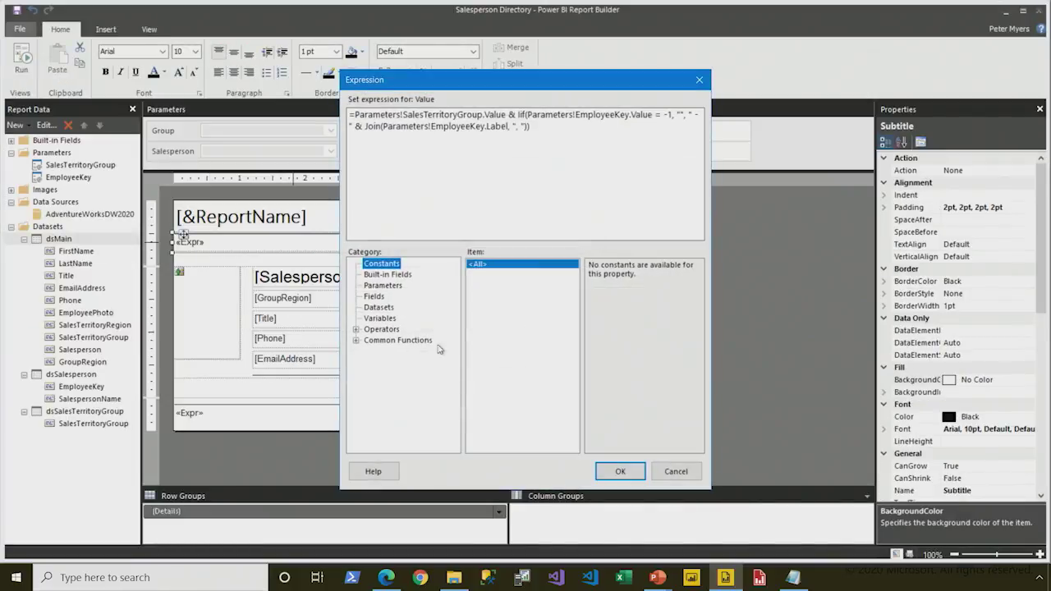
left_click(629, 116)
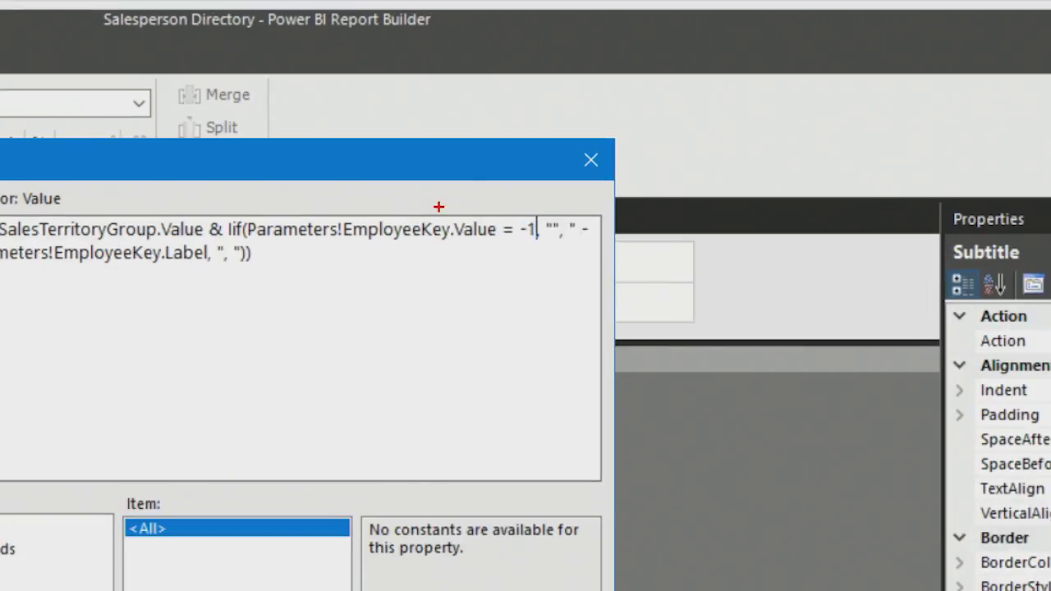
mouse_move(446, 202)
left_mouse_down()
mouse_move(506, 272)
mouse_move(539, 272)
left_mouse_up()
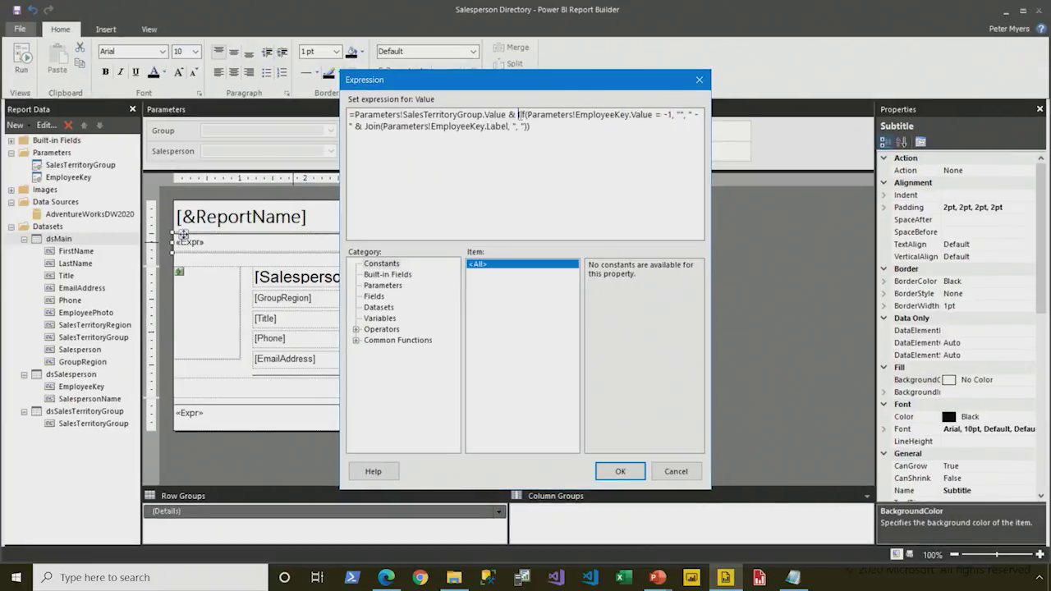
key("Delete")
key("Delete")
key("Delete")
key("Delete")
key("Delete")
key("Delete")
key("Delete")
key("Delete")
key("Delete")
key("Delete")
key("Delete")
key("Delete")
key("Delete")
key("Delete")
key("Delete")
key("Delete")
key("Delete")
key("Delete")
key("Delete")
key("Delete")
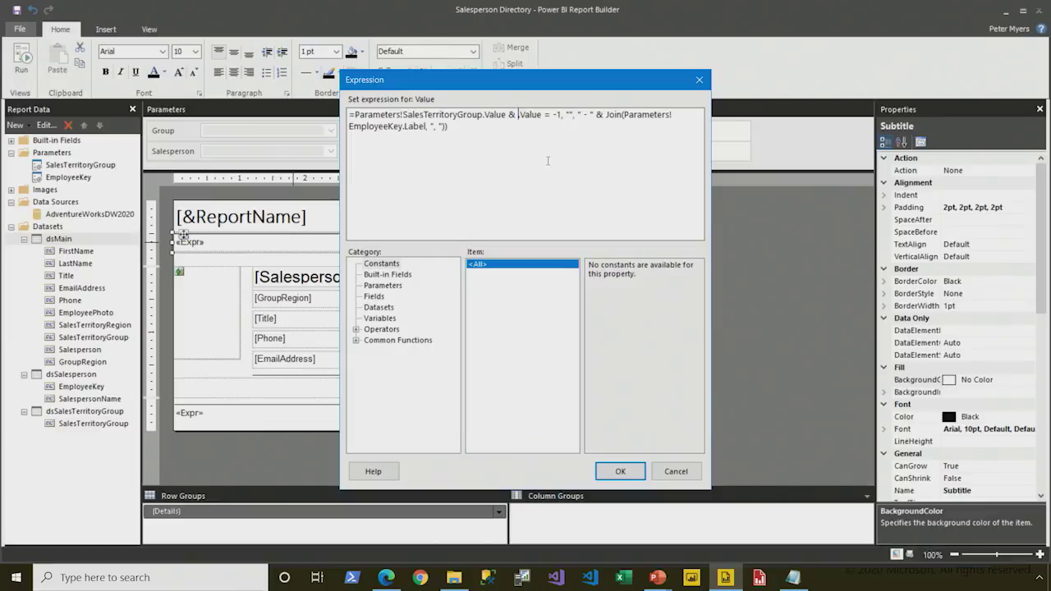
key("Delete")
key("Delete")
key("Delete")
key("Delete")
key("Delete")
key("Delete")
key("Delete")
key("Delete")
key("Delete")
key("Delete")
key("Delete")
key("Delete")
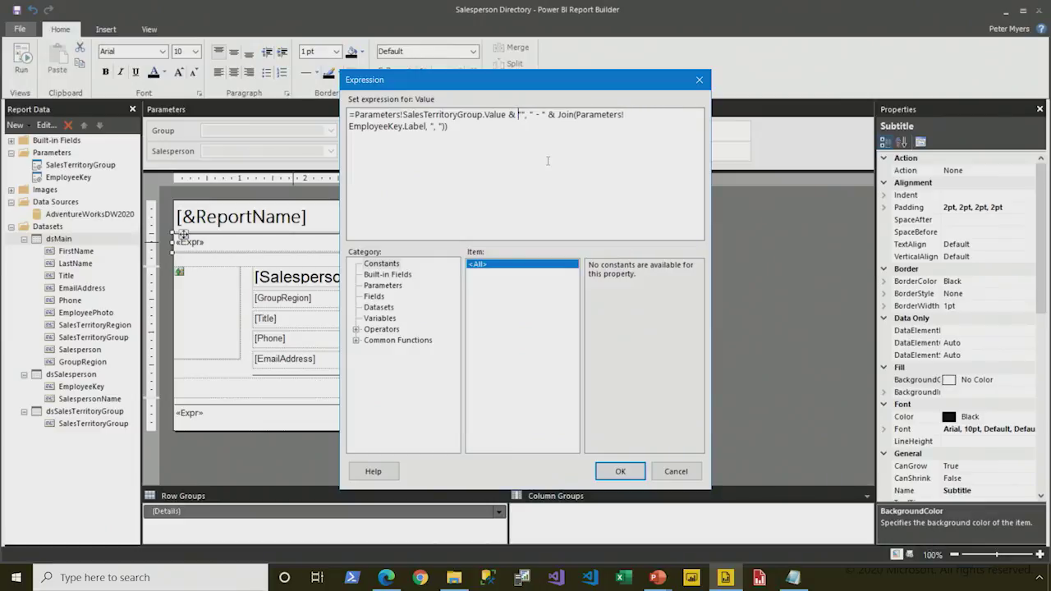
key("Delete")
key("Delete")
key("Delete")
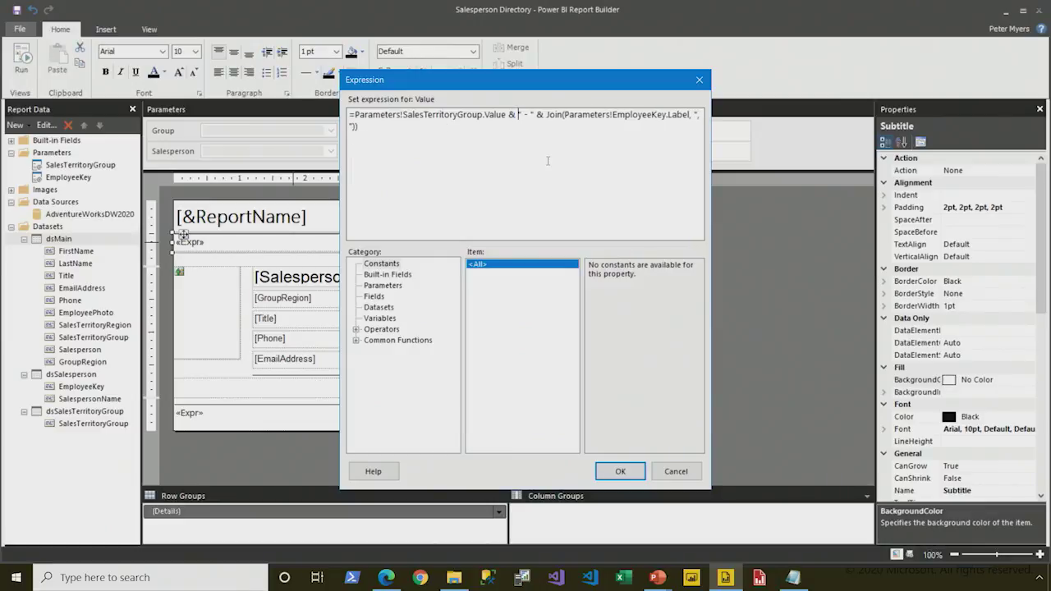
left_click(611, 474)
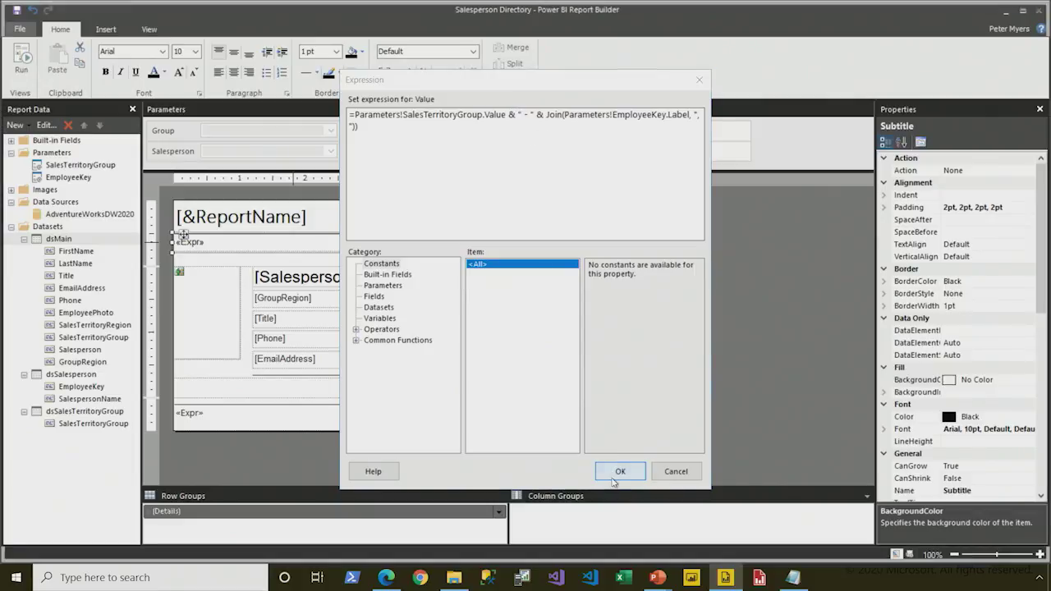
Reopen the subtitle expression to verify it, then start the report preview.
right_click(227, 243)
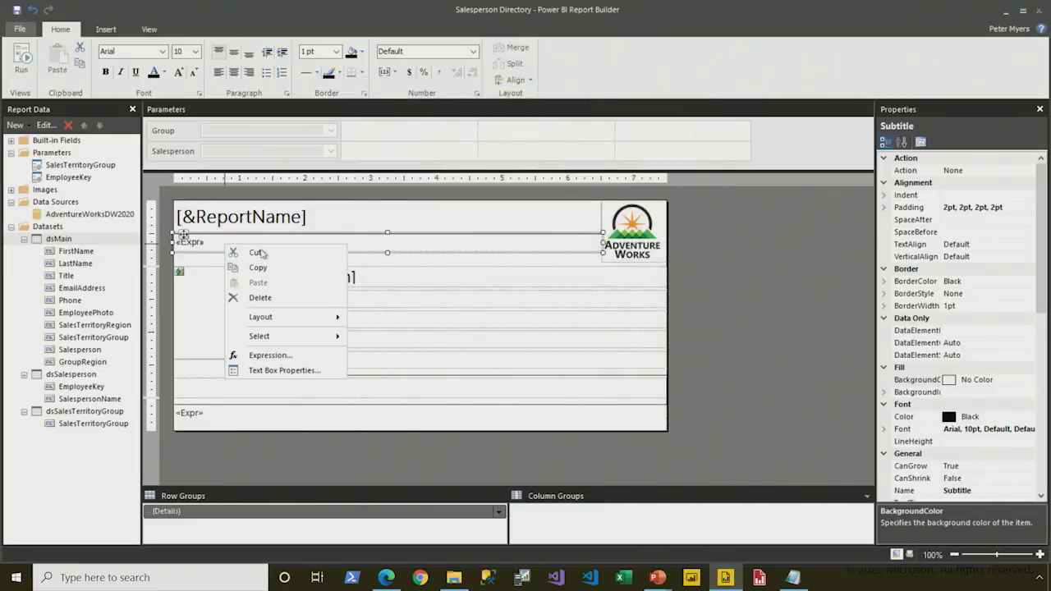
left_click(297, 358)
left_click(370, 130)
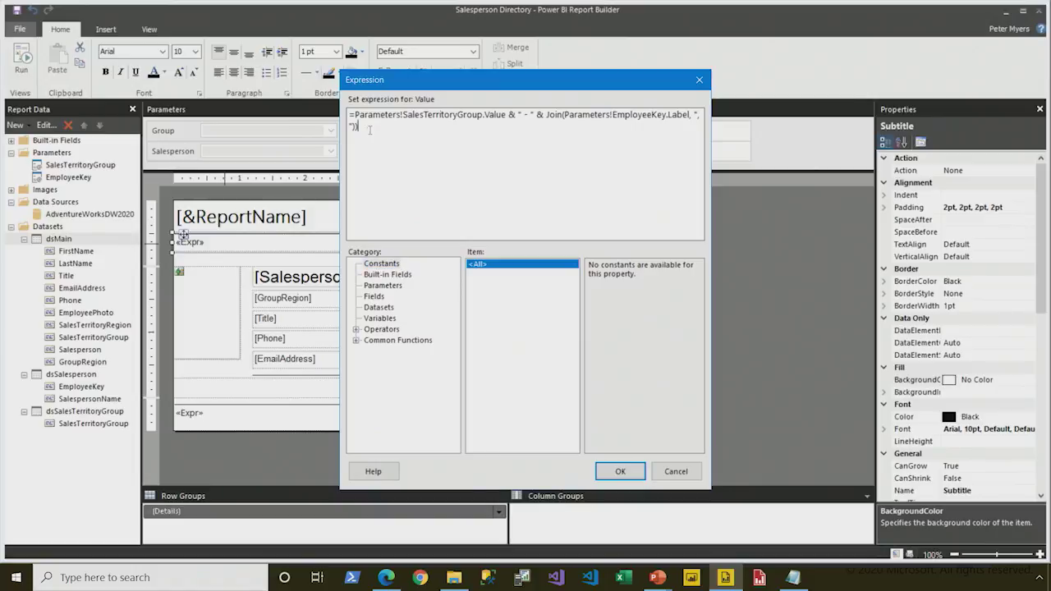
left_click(622, 474)
left_click(21, 62)
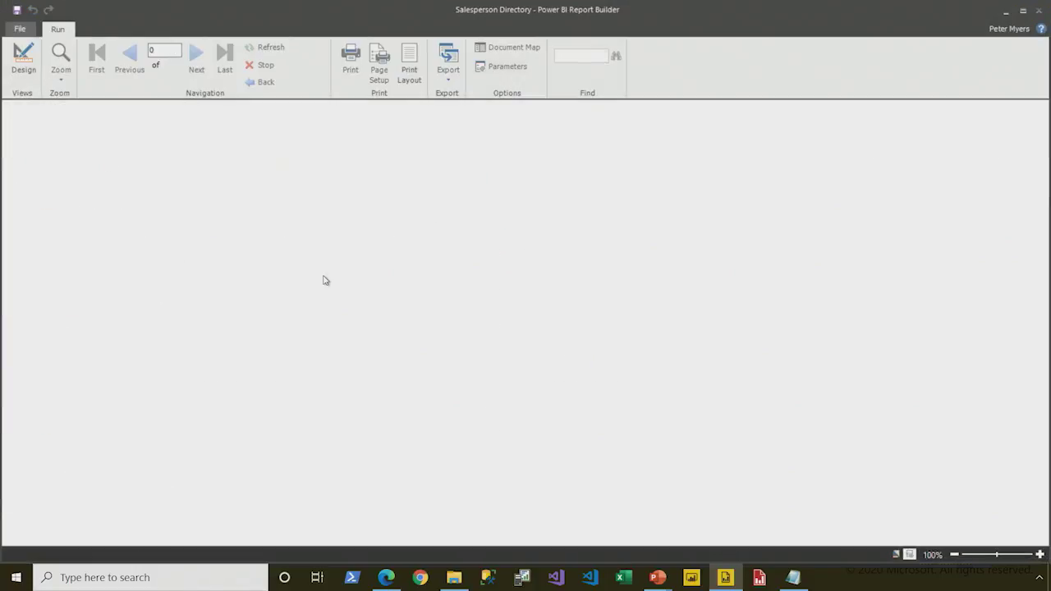
Preview the report for Europe with one salesperson unchecked.
left_click(125, 114)
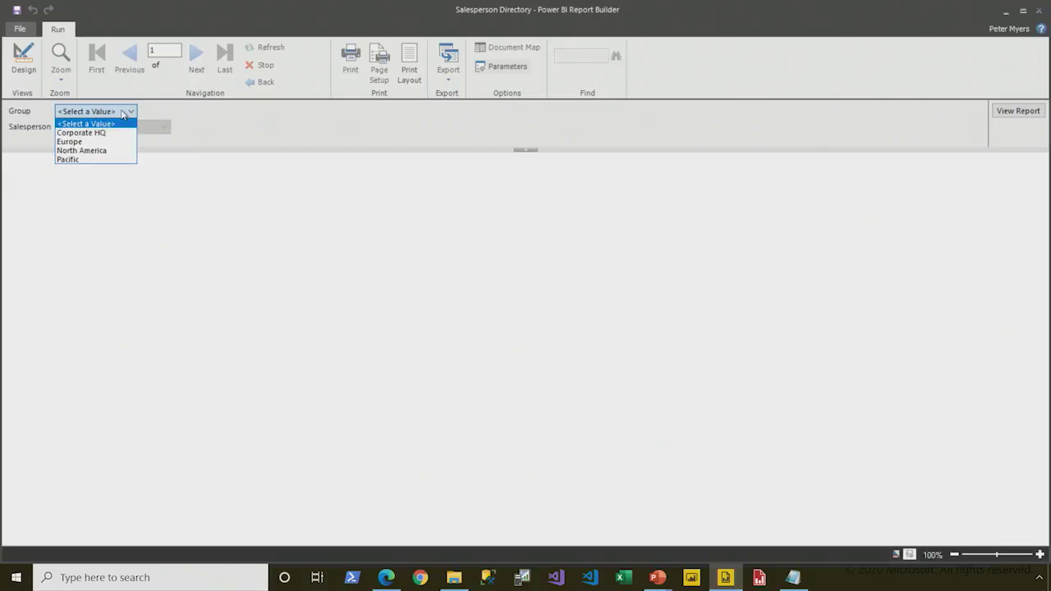
left_click(106, 143)
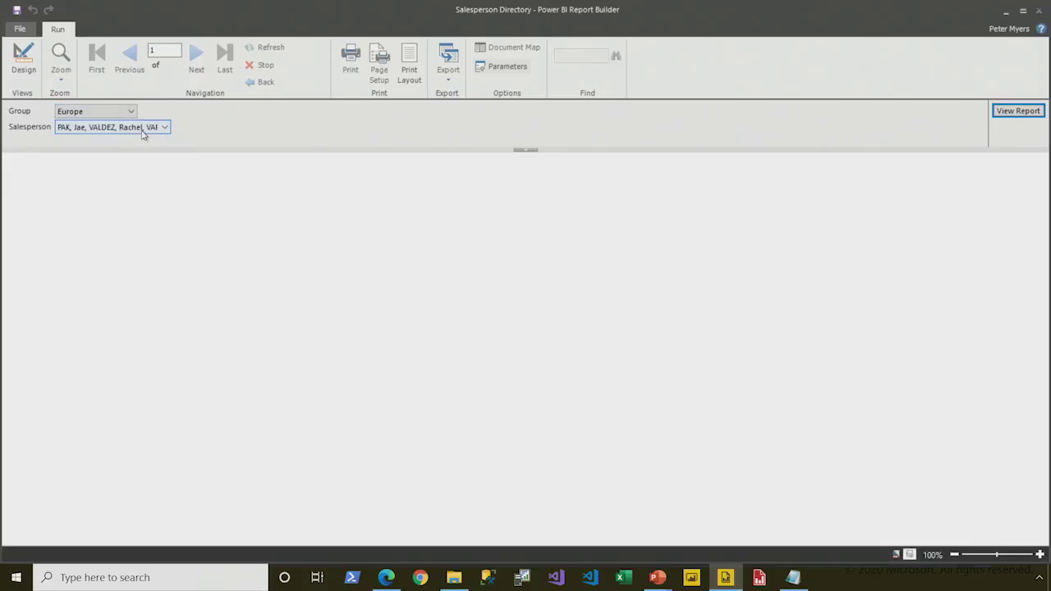
left_click(144, 129)
left_click(107, 165)
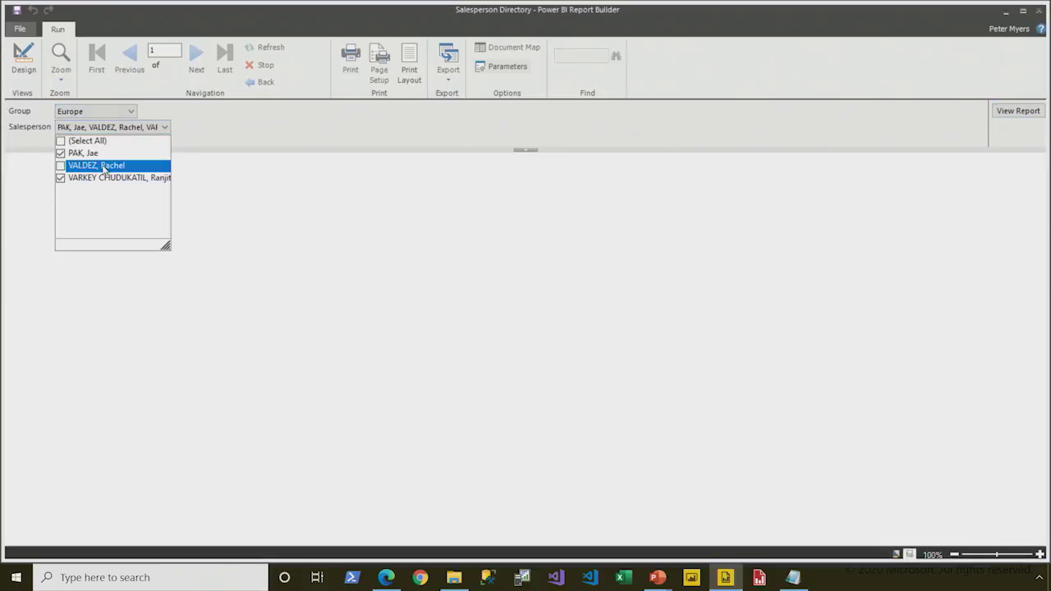
left_click(244, 131)
left_click(1017, 111)
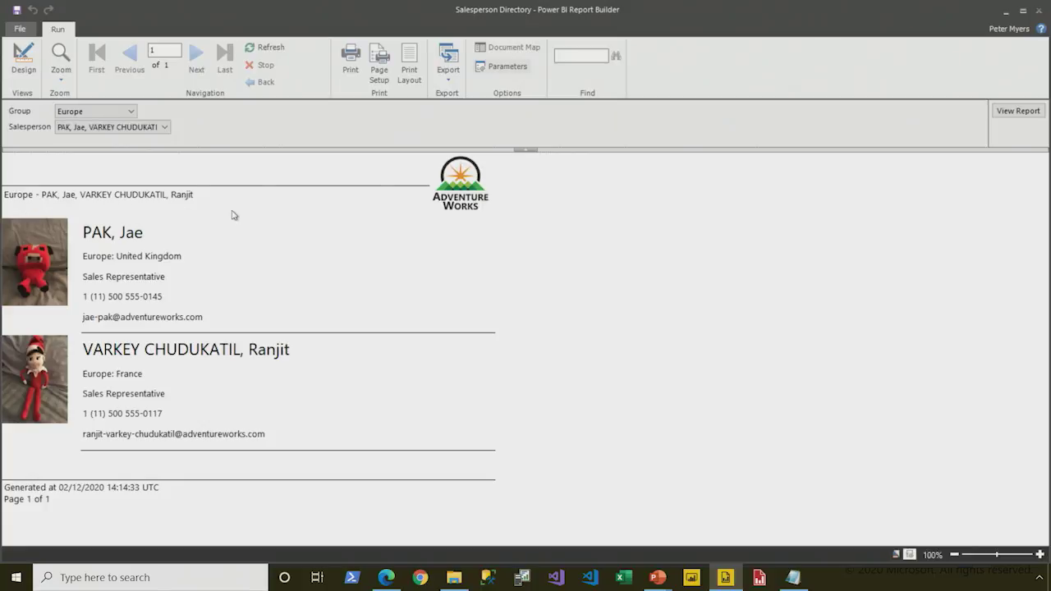
Re-check every Europe salesperson with Select All and rerun the report.
left_click(120, 130)
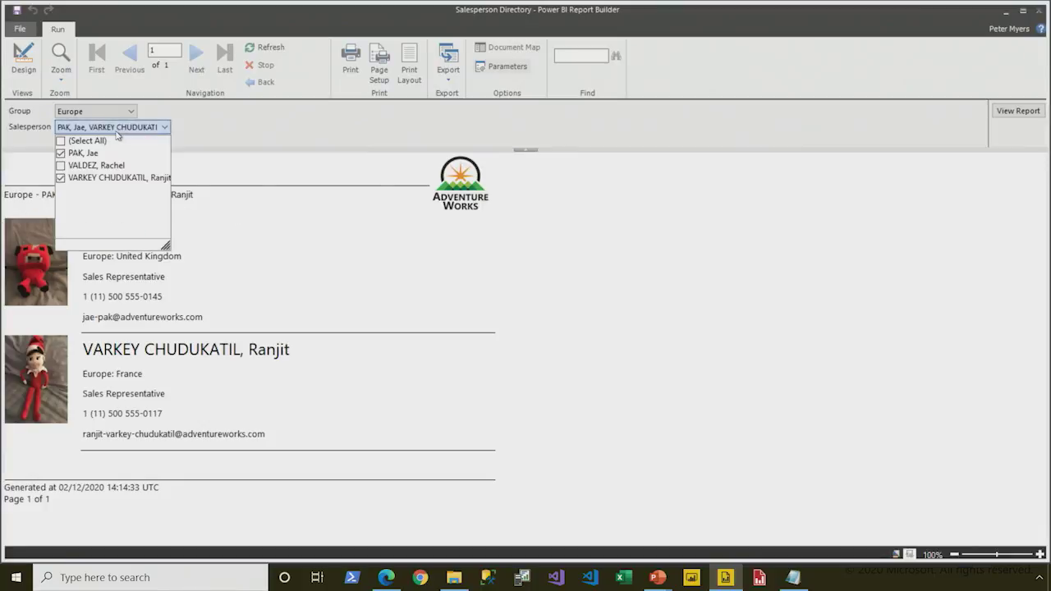
left_click(98, 142)
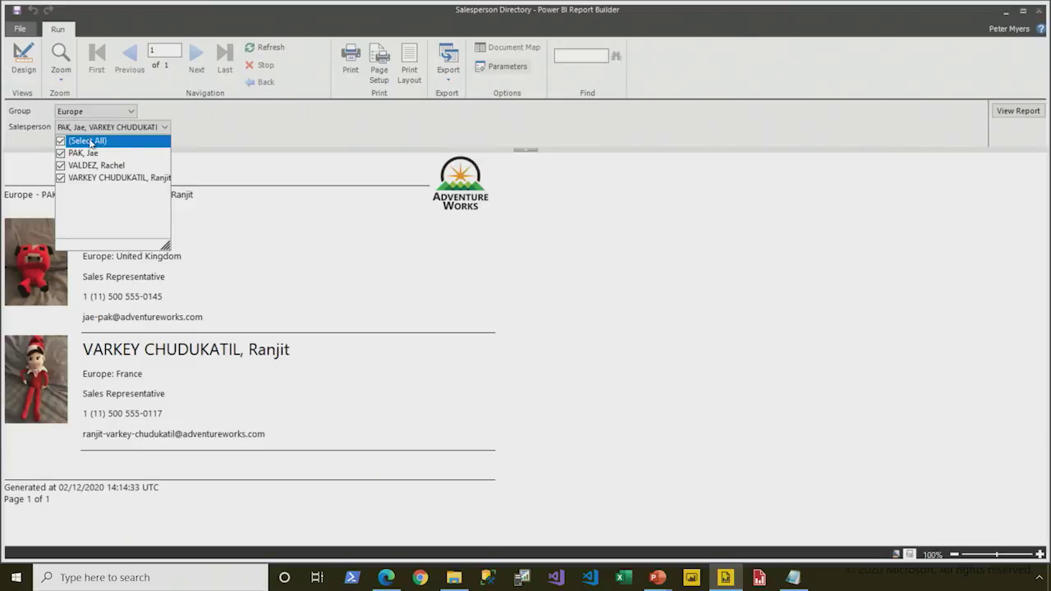
left_click(61, 142)
left_click(1017, 110)
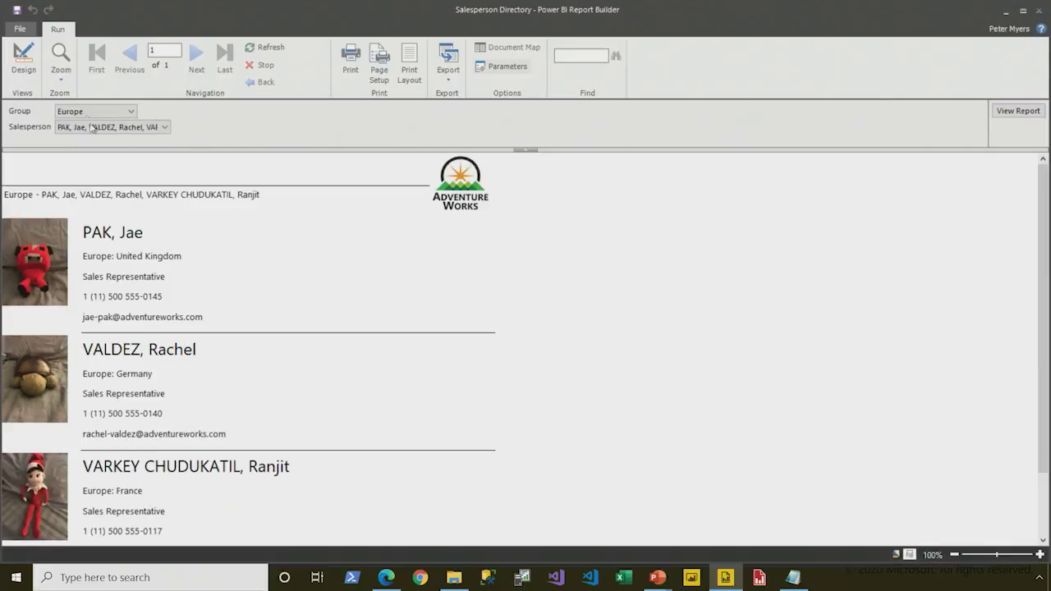
Rerun the report for the North America group.
left_click(92, 112)
left_click(97, 141)
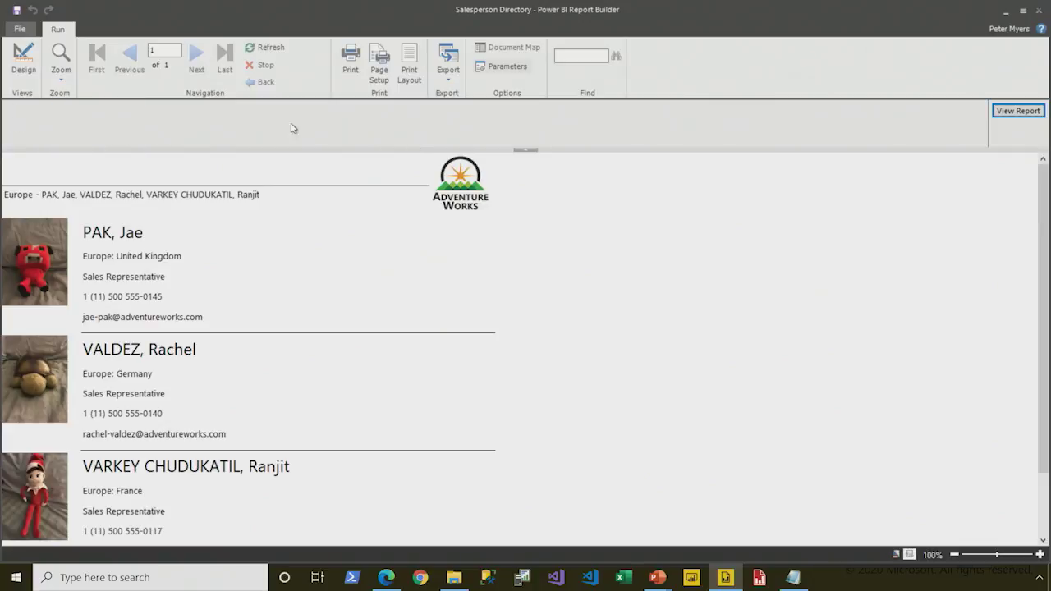
left_click(1018, 110)
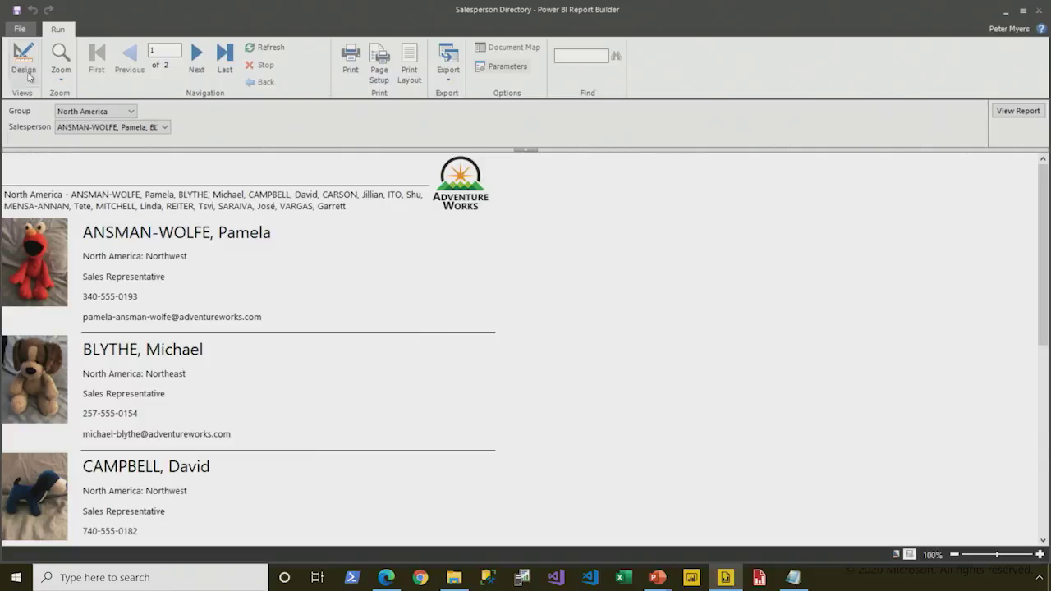
Copy the Iif expression comparing EmployeeKey.Count with CountRows("dsSalesperson") from Snippets.txt, then return to Design.
left_click(792, 577)
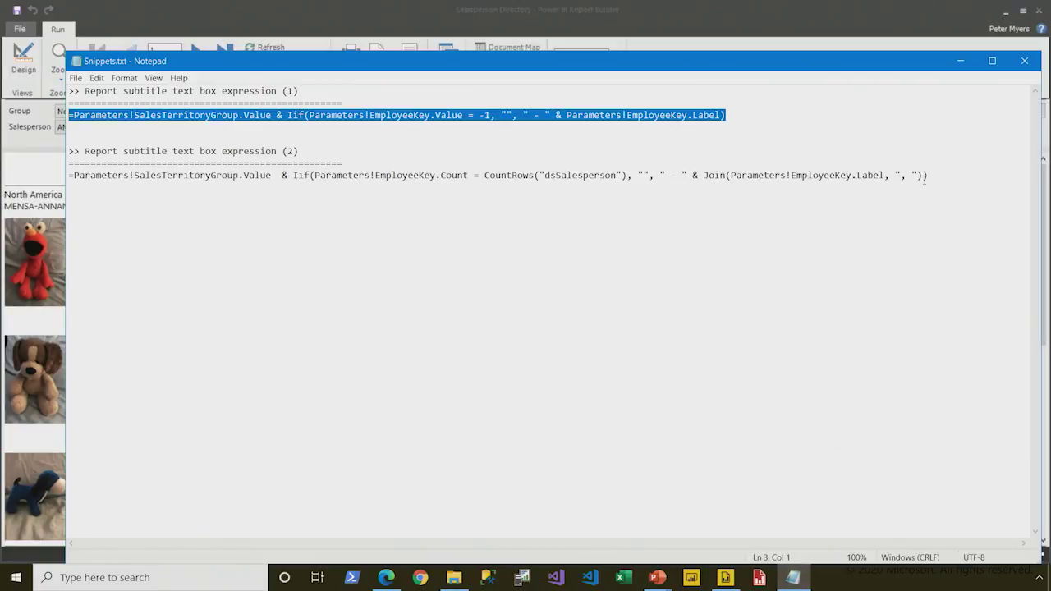
left_click_drag(928, 175, 69, 175)
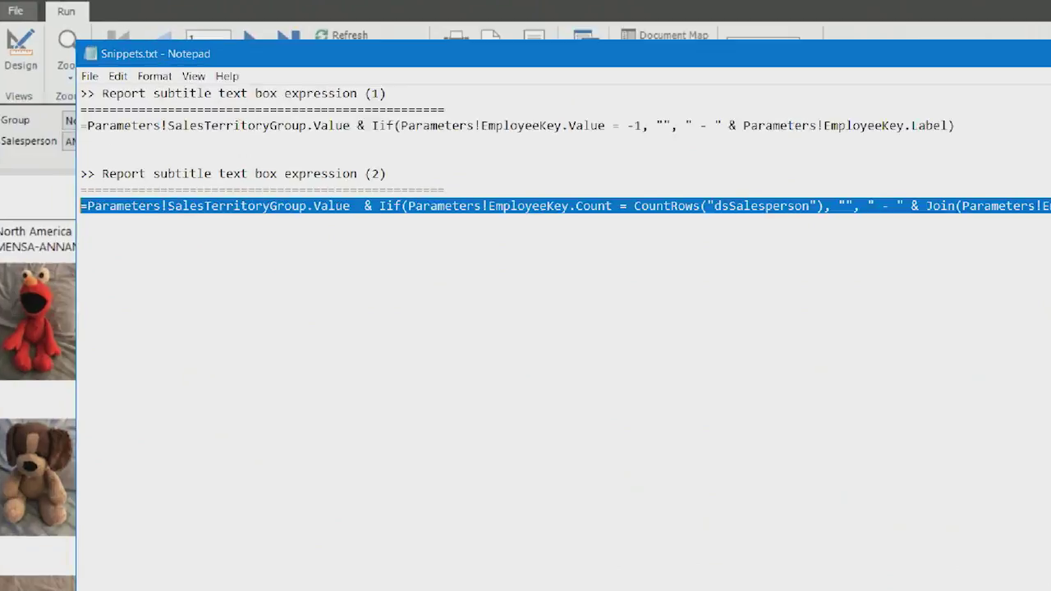
left_click_drag(514, 116, 589, 161)
left_click_drag(606, 110, 914, 170)
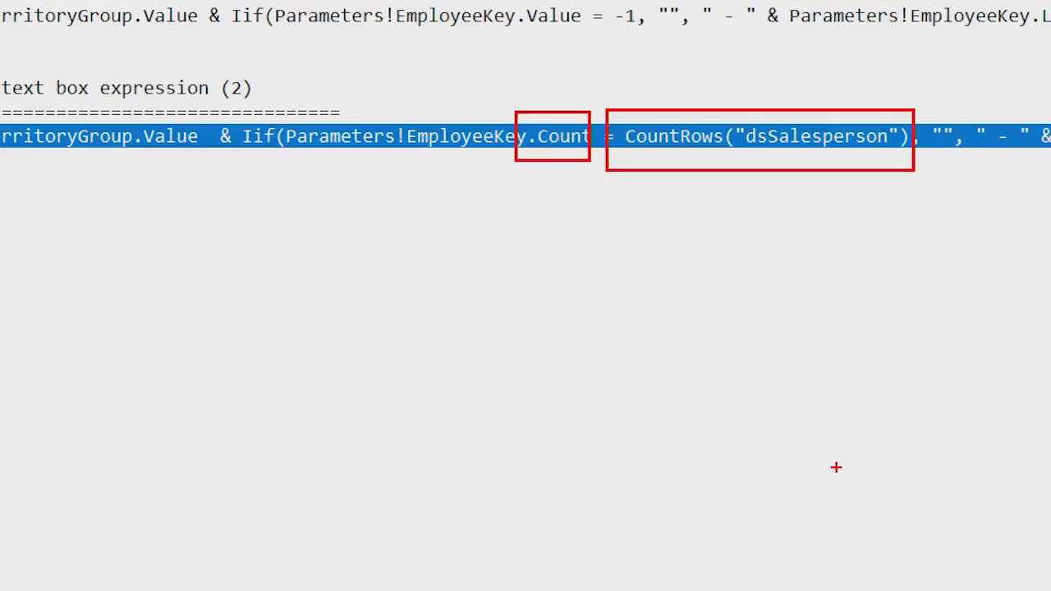
key("Escape")
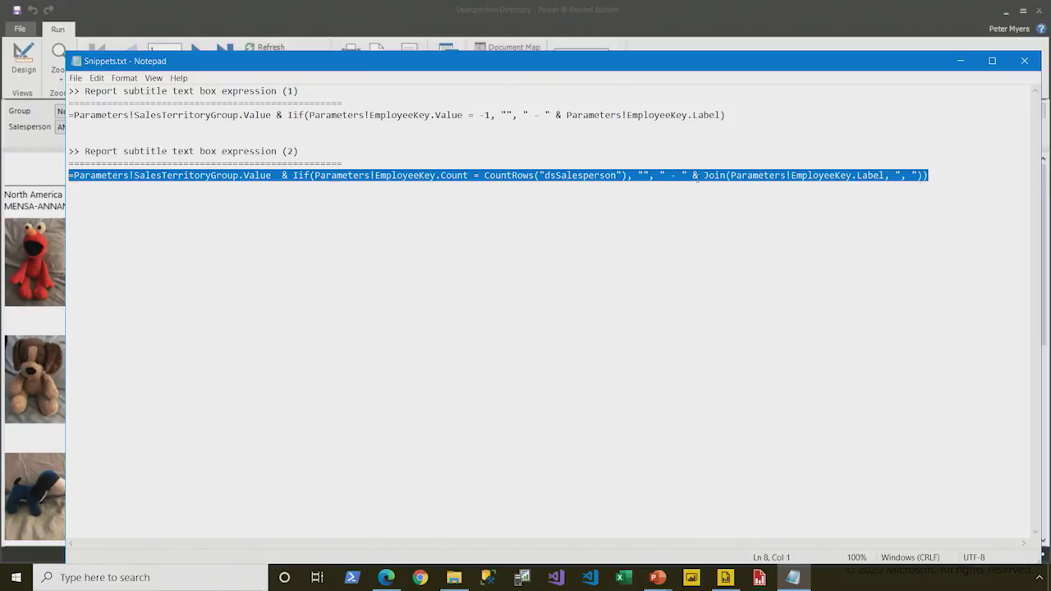
left_click_drag(703, 175, 917, 170)
left_click(933, 174)
key("shift+Home")
key("ctrl+c")
left_click(32, 70)
Replace the subtitle expression with the pasted Iif/CountRows expression.
right_click(252, 246)
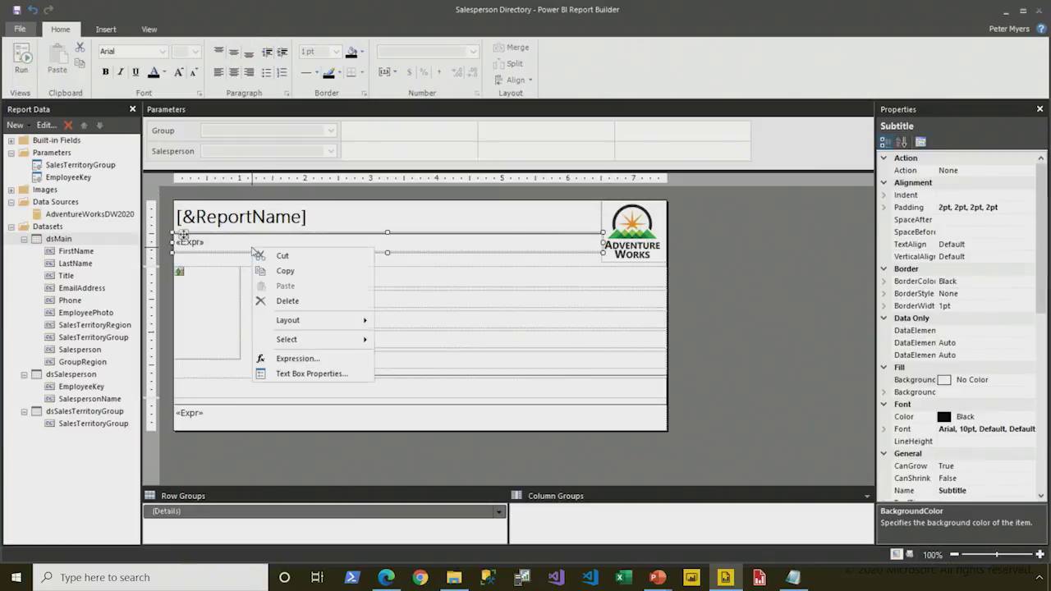
left_click(322, 357)
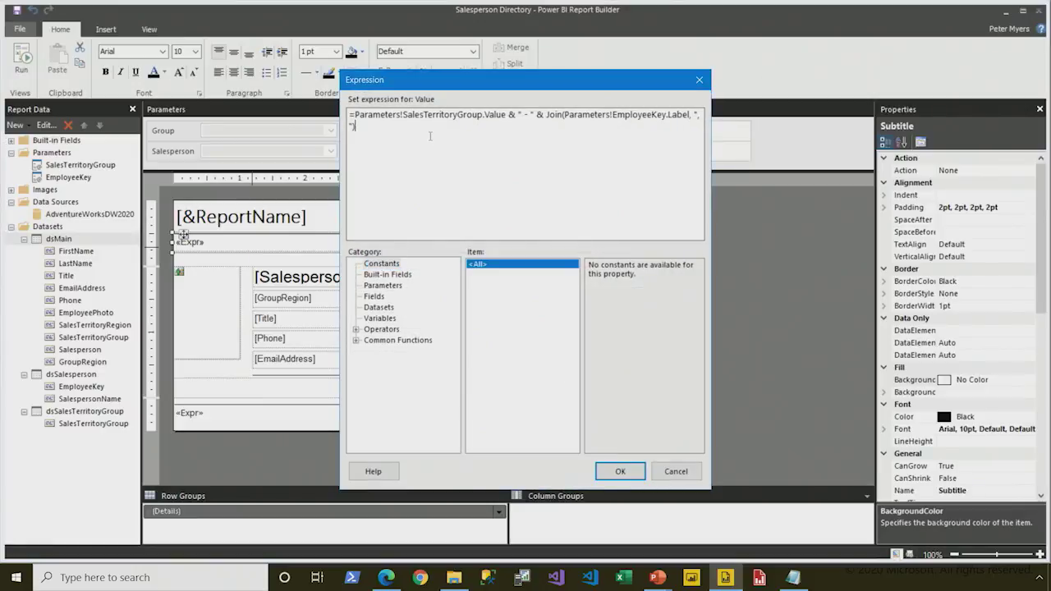
key("ctrl+a")
key("ctrl+v")
left_click(614, 473)
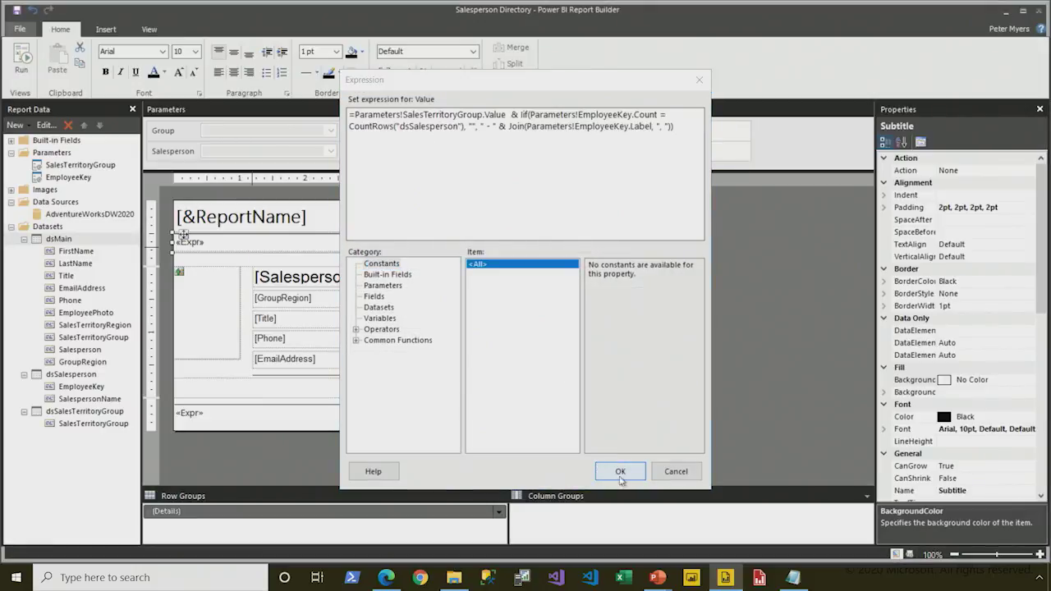
Preview North America with all salespeople, then rerun with one salesperson deselected.
left_click(21, 62)
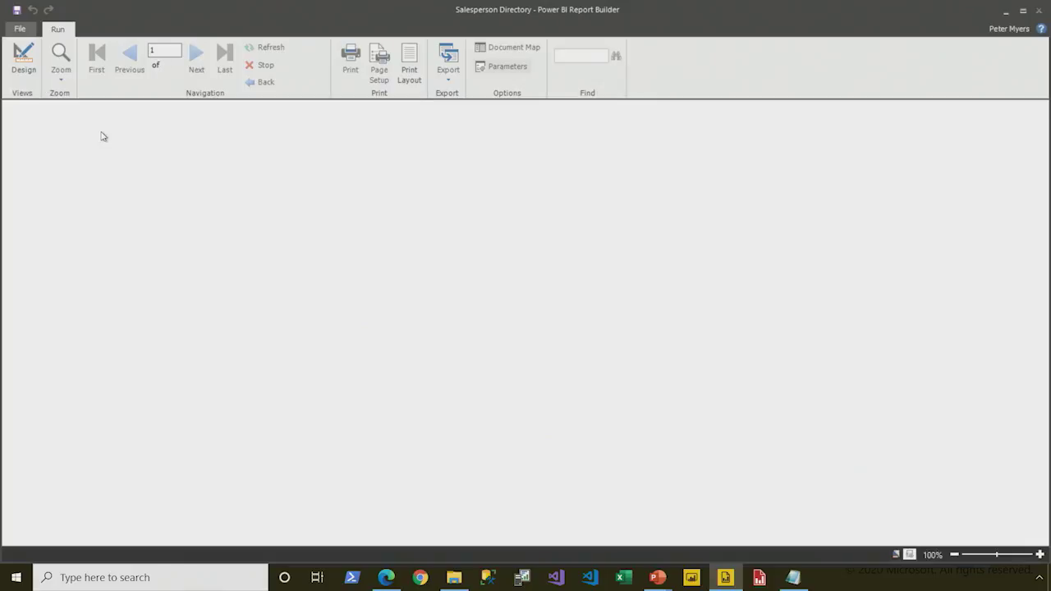
left_click(93, 113)
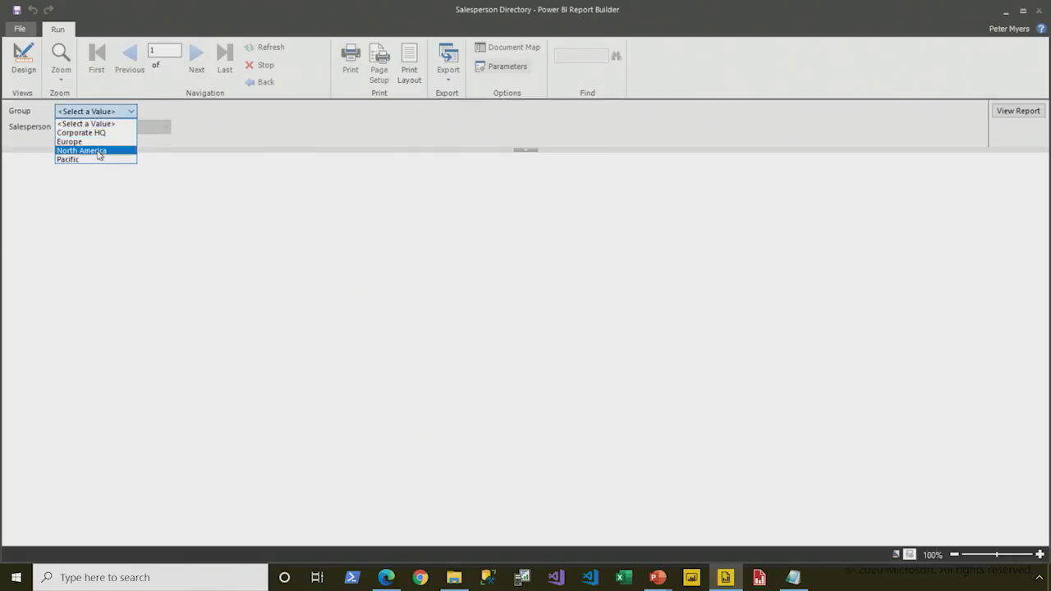
left_click(97, 149)
left_click(164, 128)
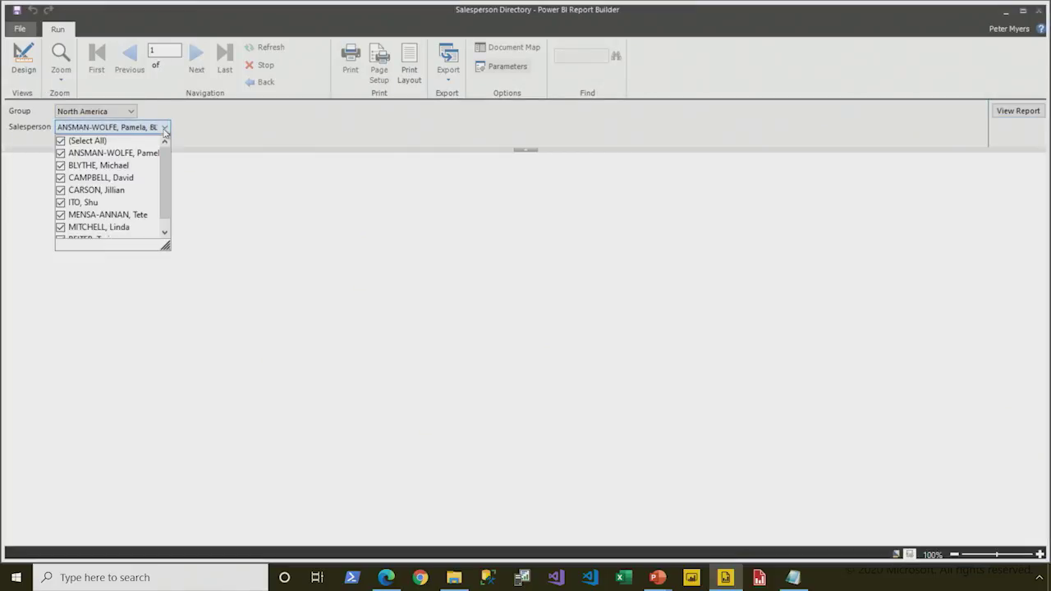
left_click(1009, 110)
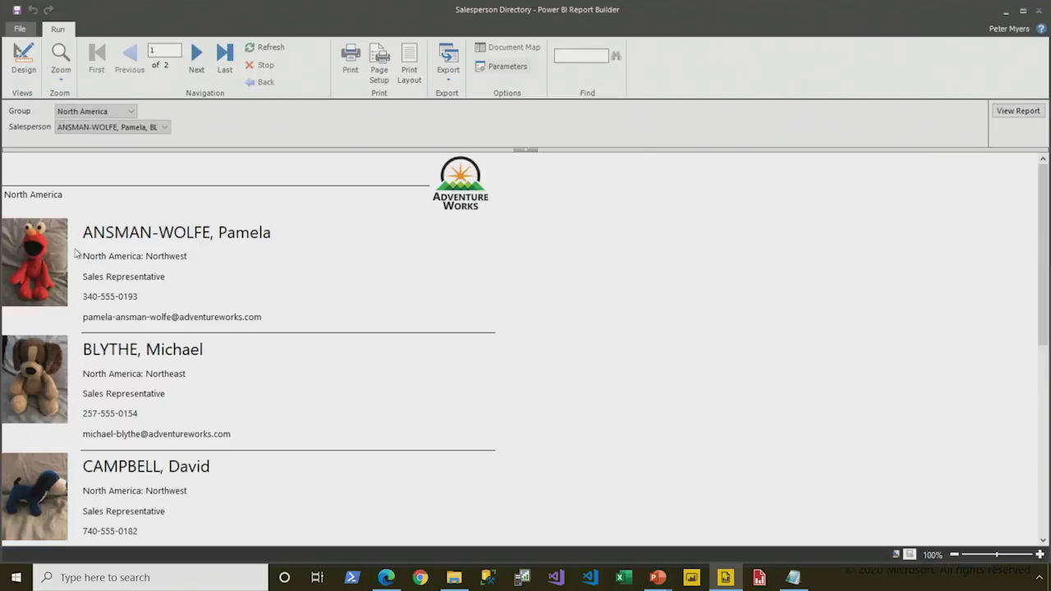
left_click(112, 129)
left_click(1017, 110)
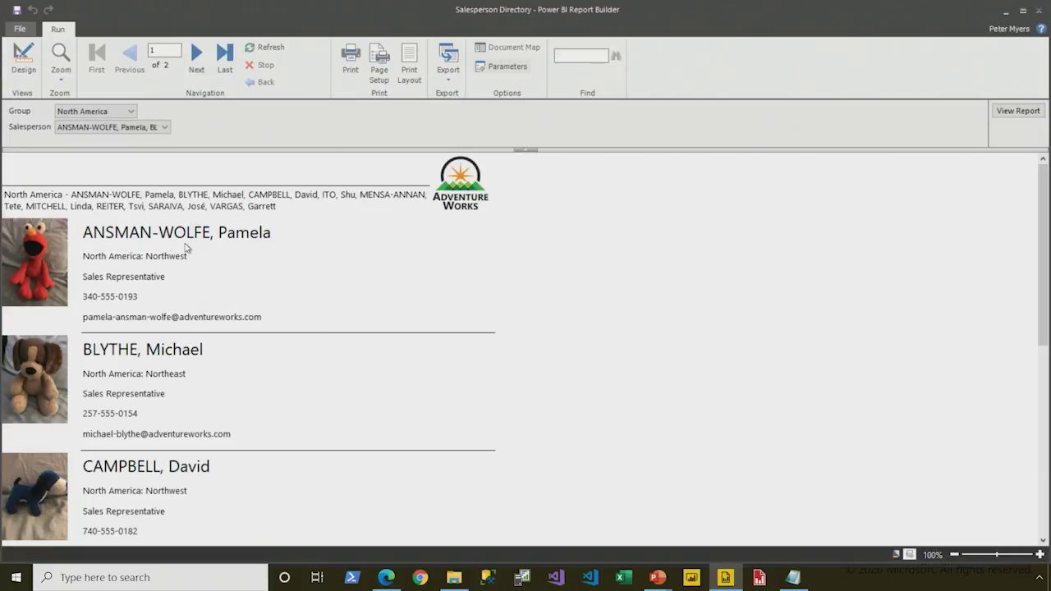
Leave the North America preview and return to the Salesperson Directory design layout.
left_click(24, 66)
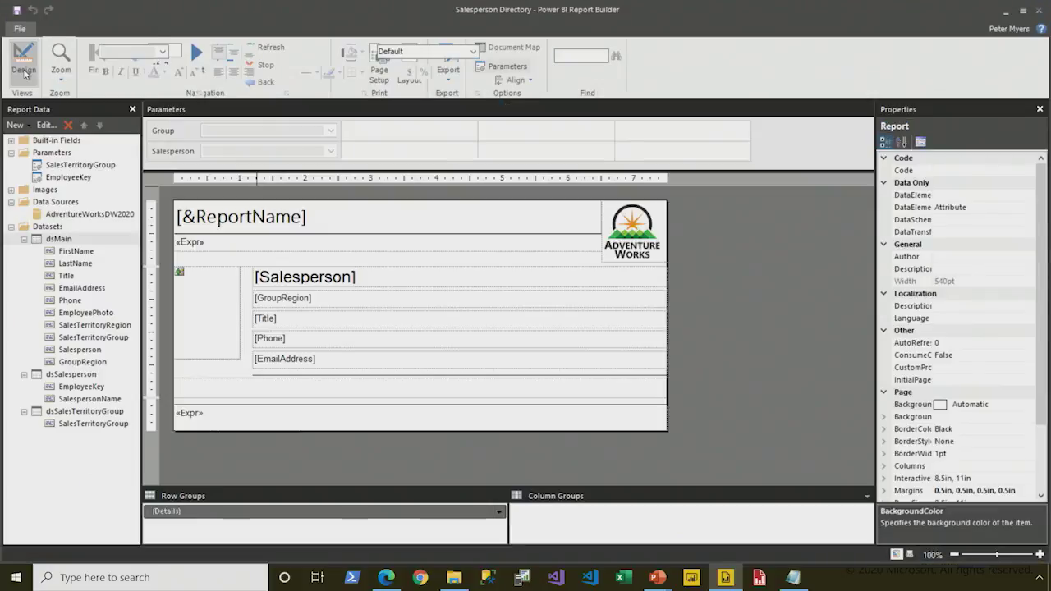